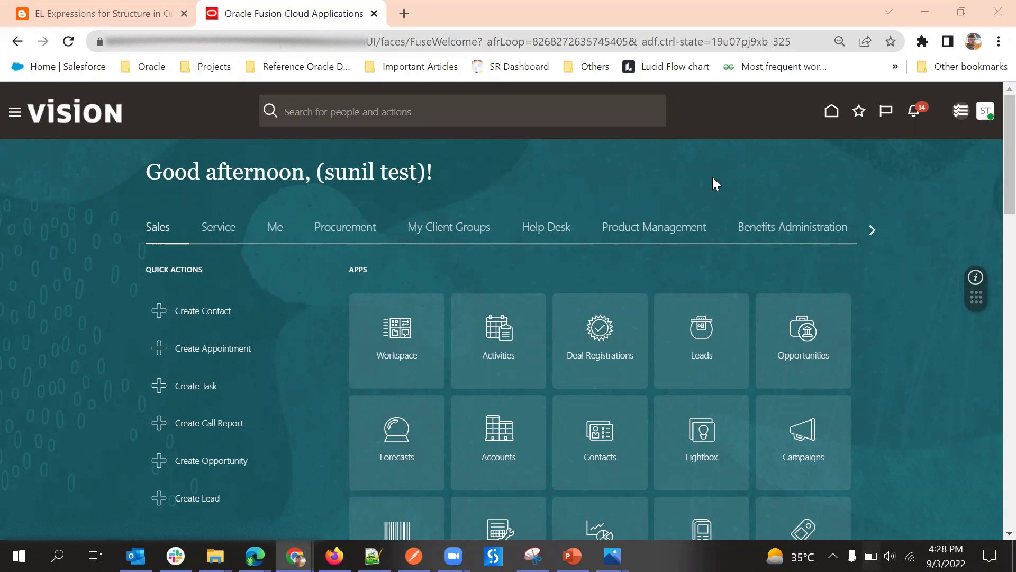
# - Open the testt opportunity from the Sales opportunities to review its summary fields, and leave it without saving
pyautogui.click(801, 325)
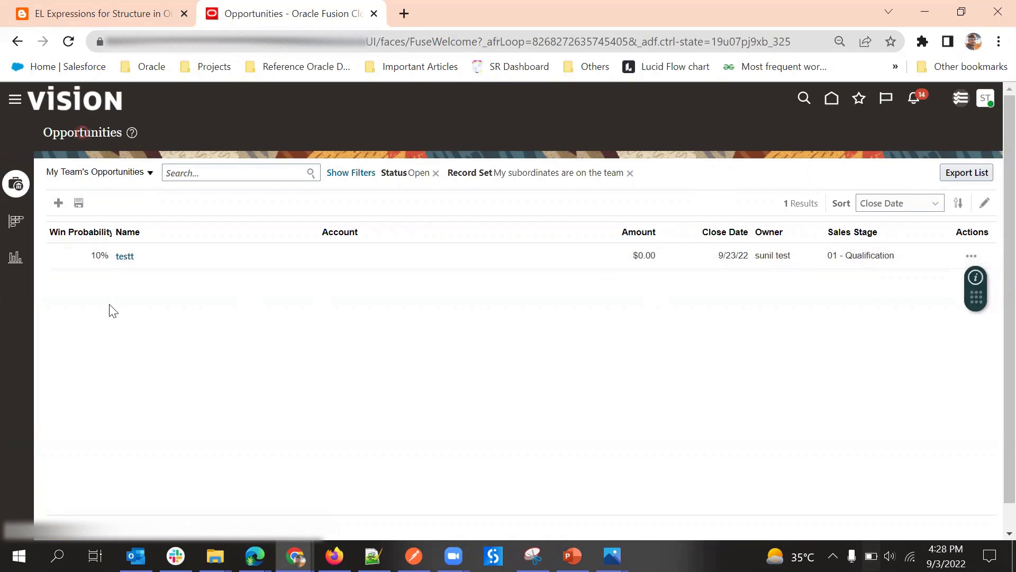
pyautogui.click(125, 256)
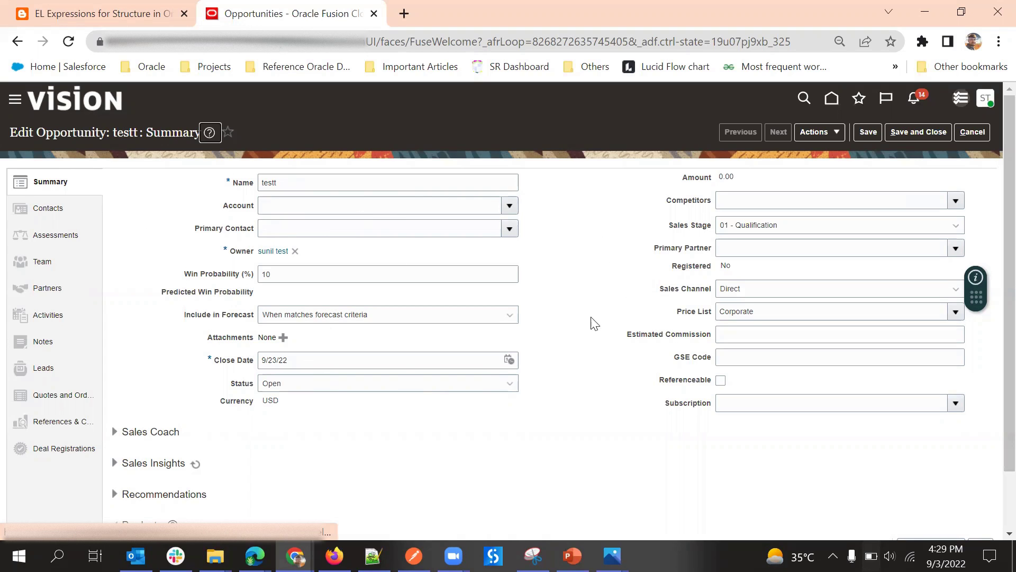
pyautogui.click(977, 135)
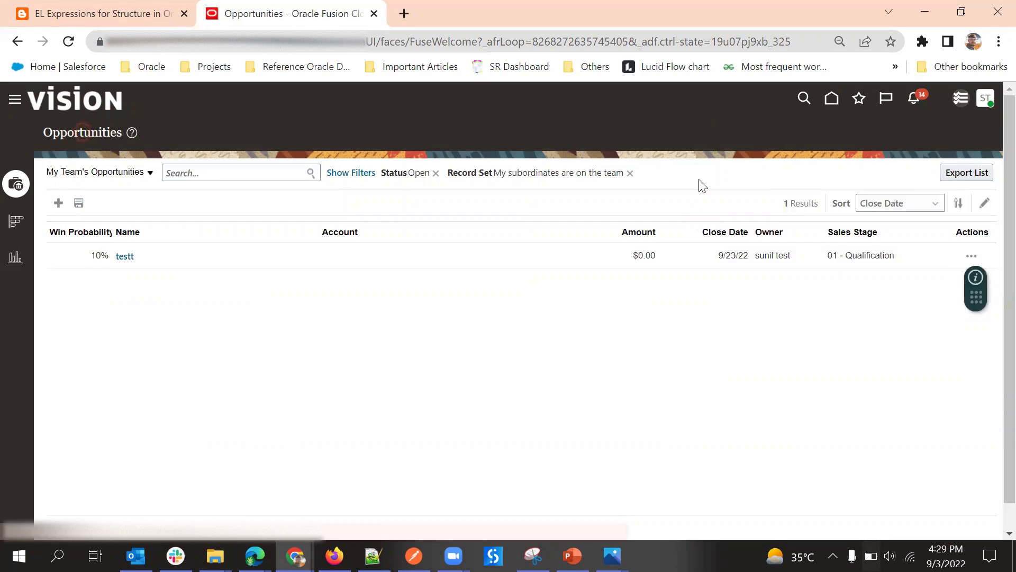
# - Go to Setup and Maintenance and open its page for searching across all setup tasks
pyautogui.click(985, 98)
pyautogui.click(776, 317)
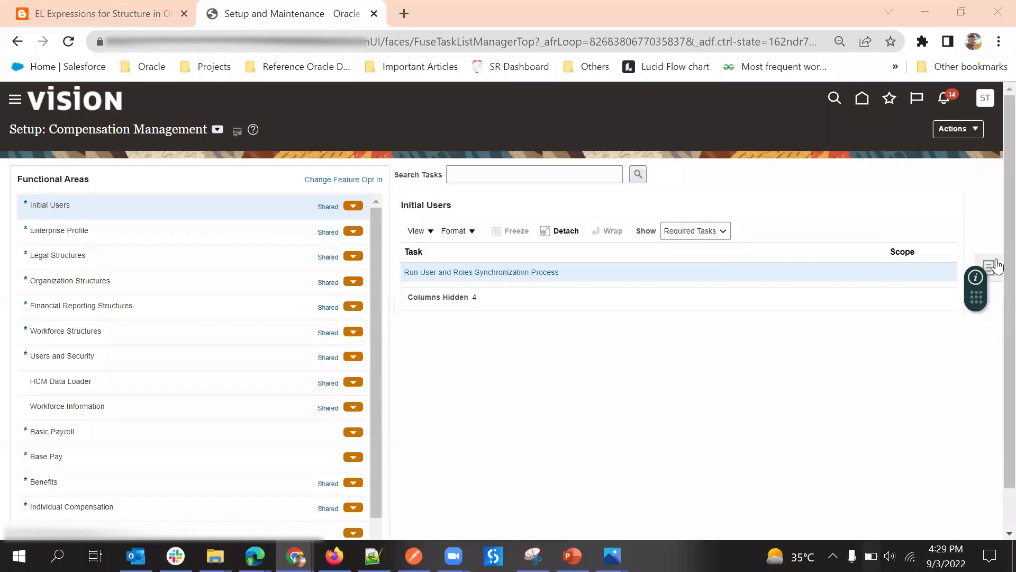
pyautogui.click(991, 267)
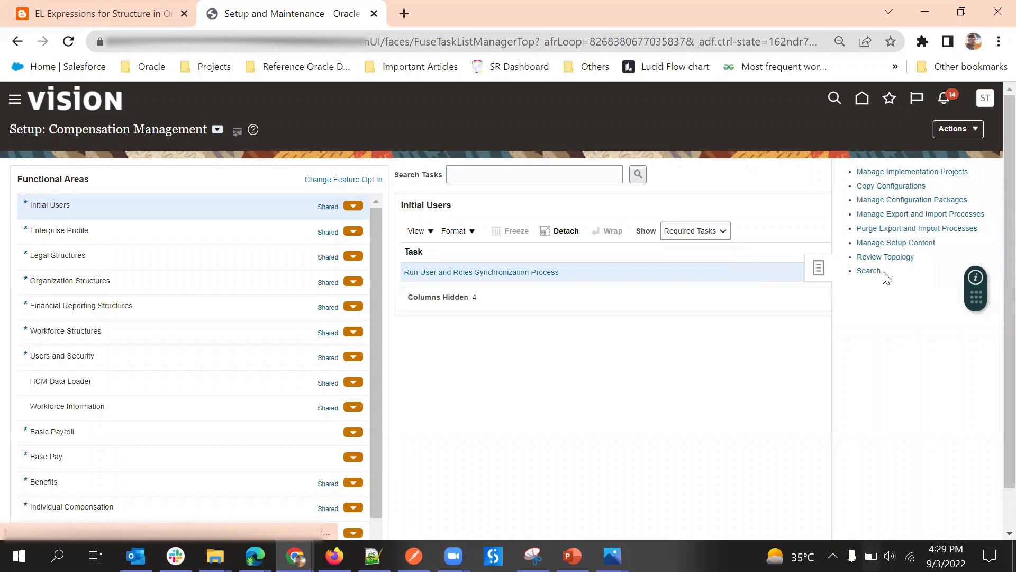
pyautogui.click(871, 270)
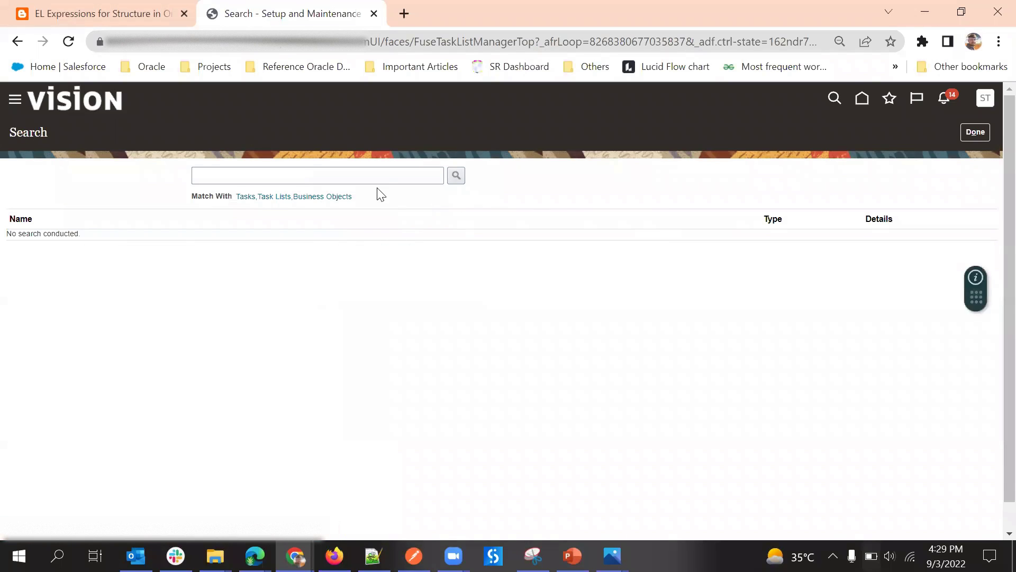
# - Search the setup tasks for "manage audit" and open the Manage Audit Policies task
pyautogui.click(375, 183)
pyautogui.write('mana')
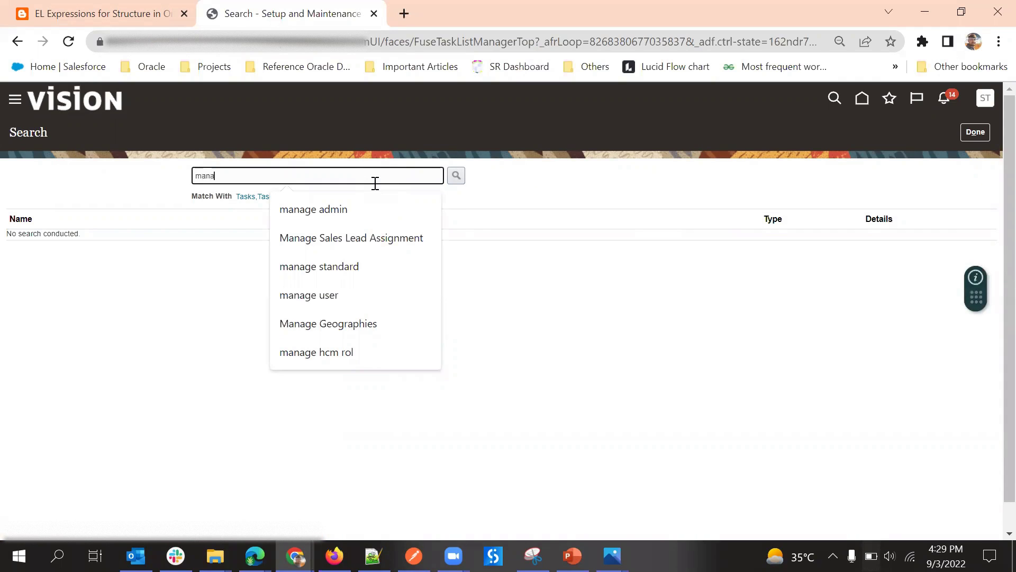
pyautogui.write('ge audit')
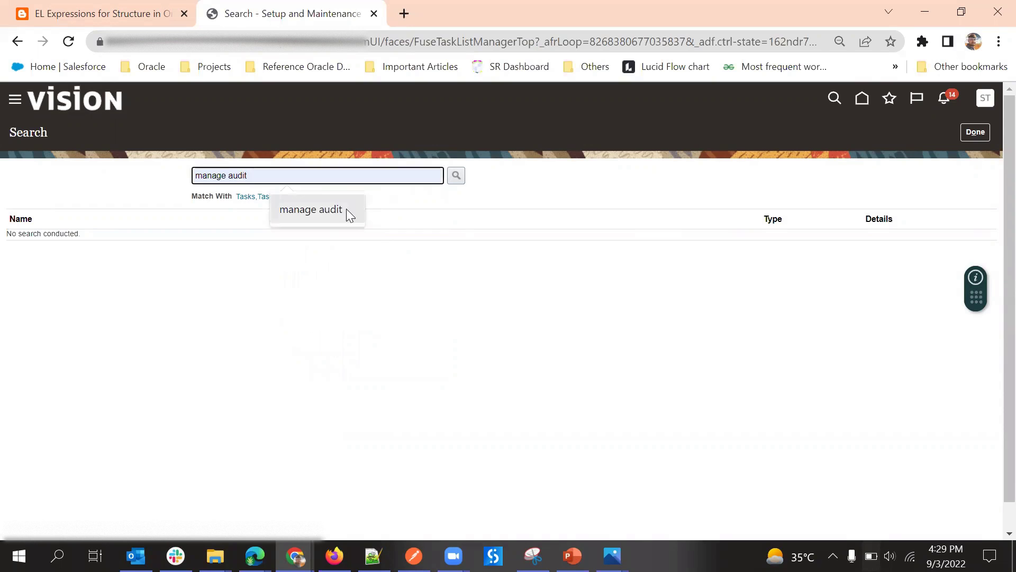
pyautogui.click(346, 209)
pyautogui.click(455, 177)
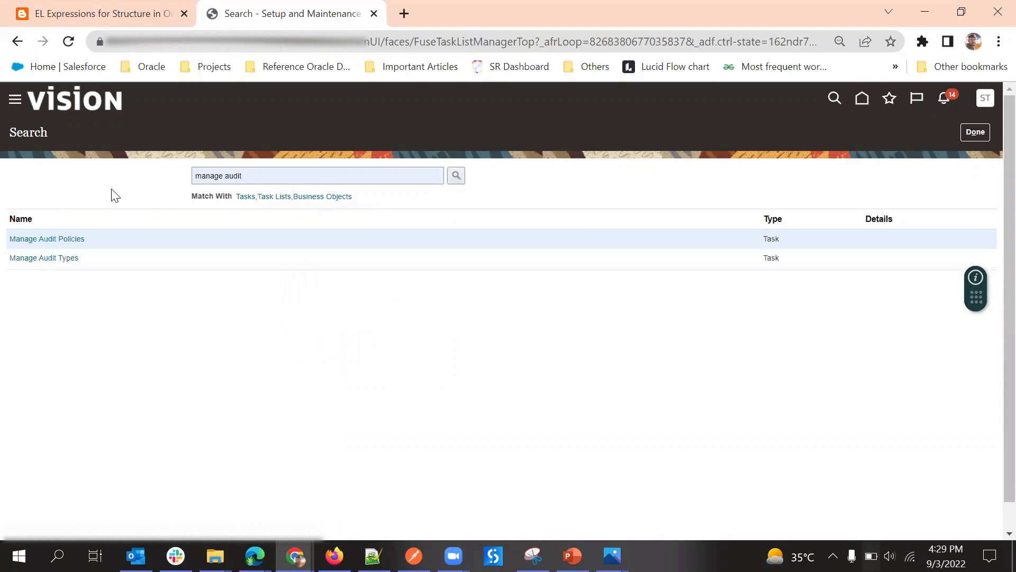
pyautogui.click(69, 240)
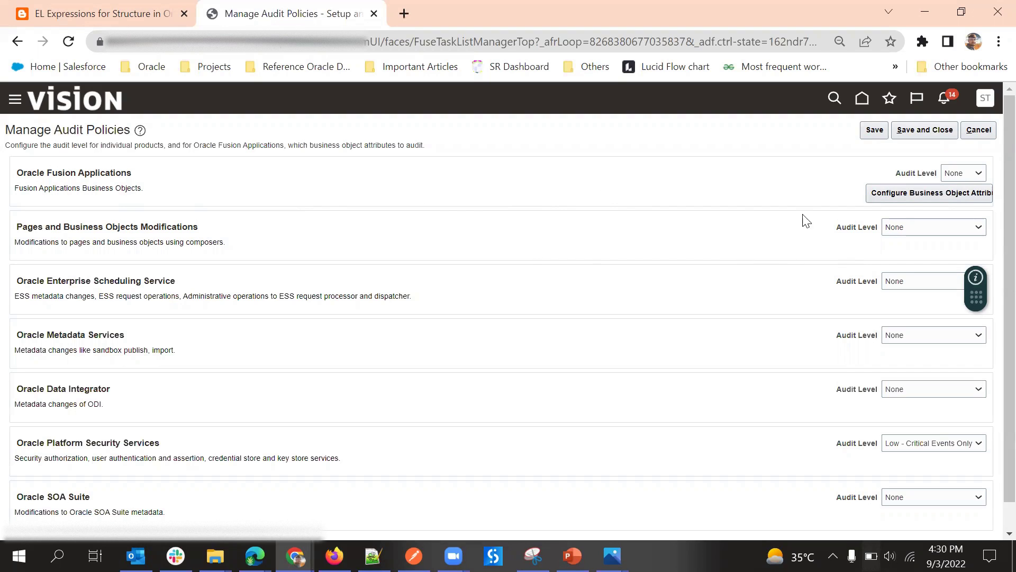
# - Open business object attribute configuration for Oracle Fusion Applications and, for the Common CRM product, select the Web object under Account
pyautogui.click(898, 191)
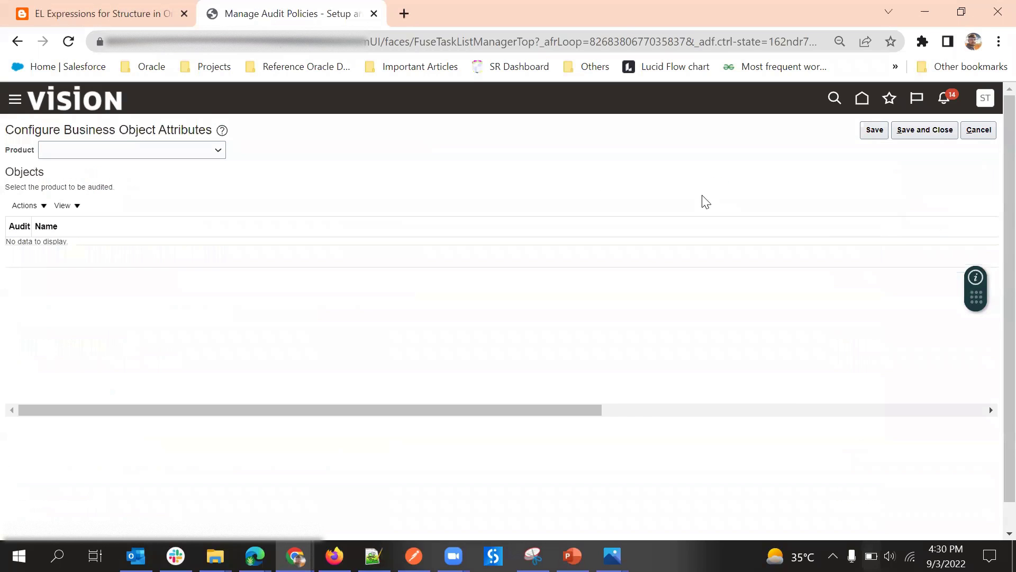
pyautogui.click(136, 154)
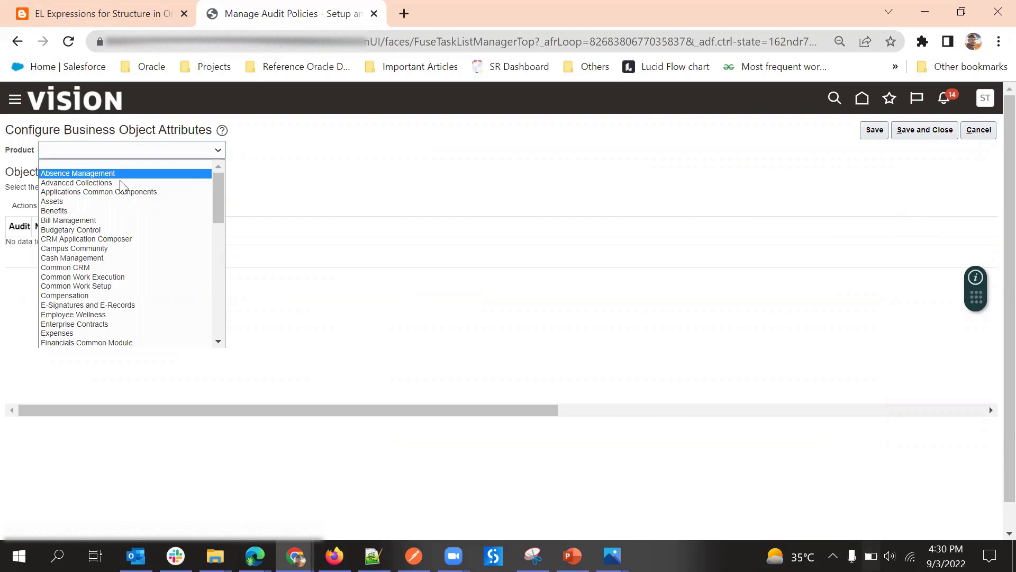
pyautogui.click(116, 268)
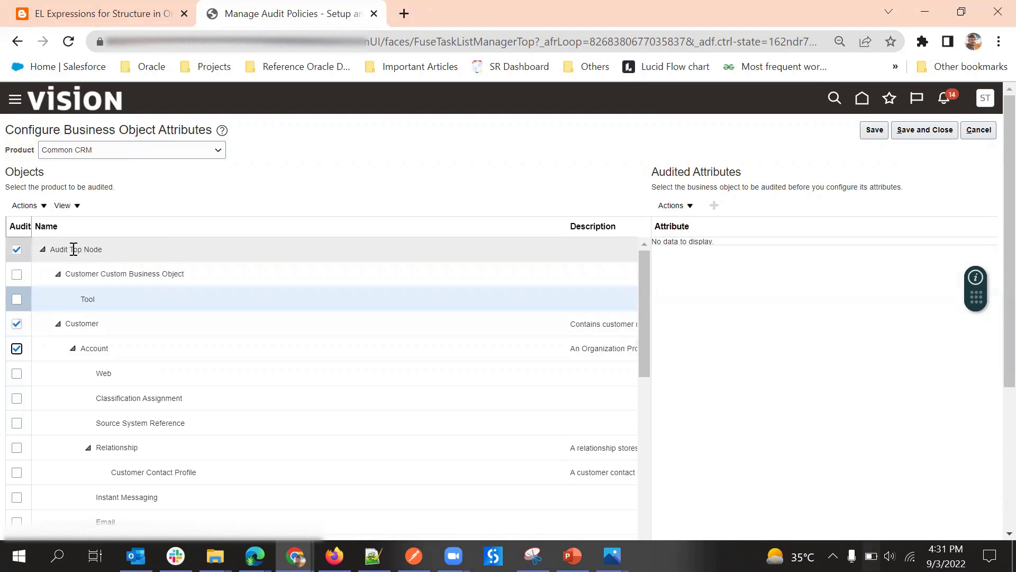
pyautogui.click(100, 373)
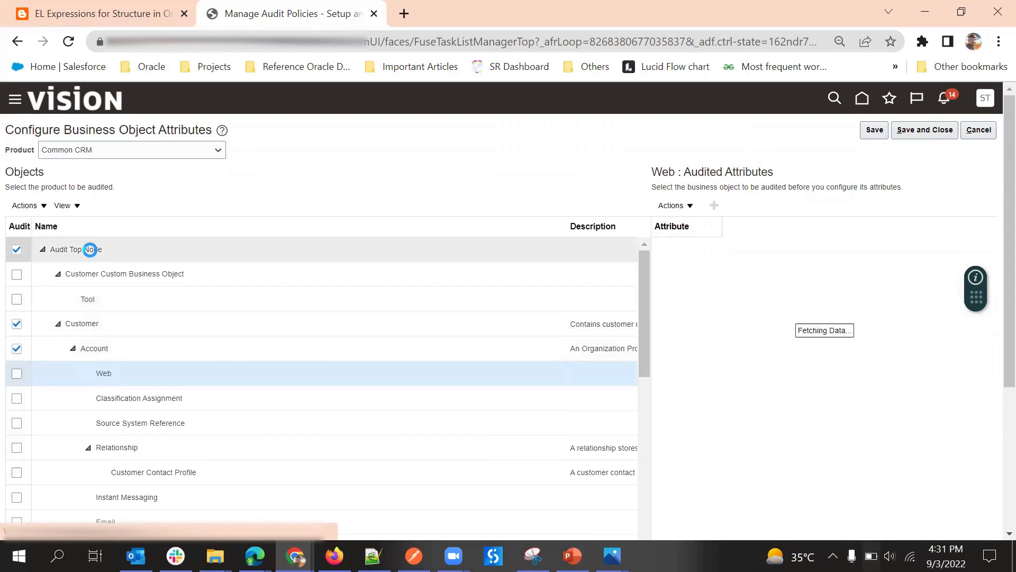
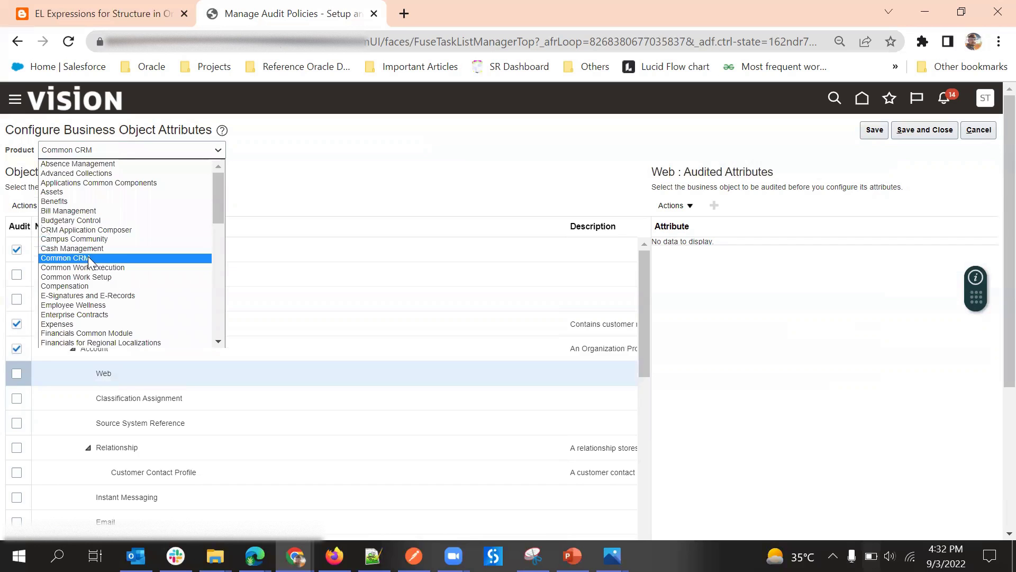
# - Change the audited product to Sales and enable auditing for Audit Top Node, Opportunity and Opportunity Contact
pyautogui.scroll(-7, 92, 289)
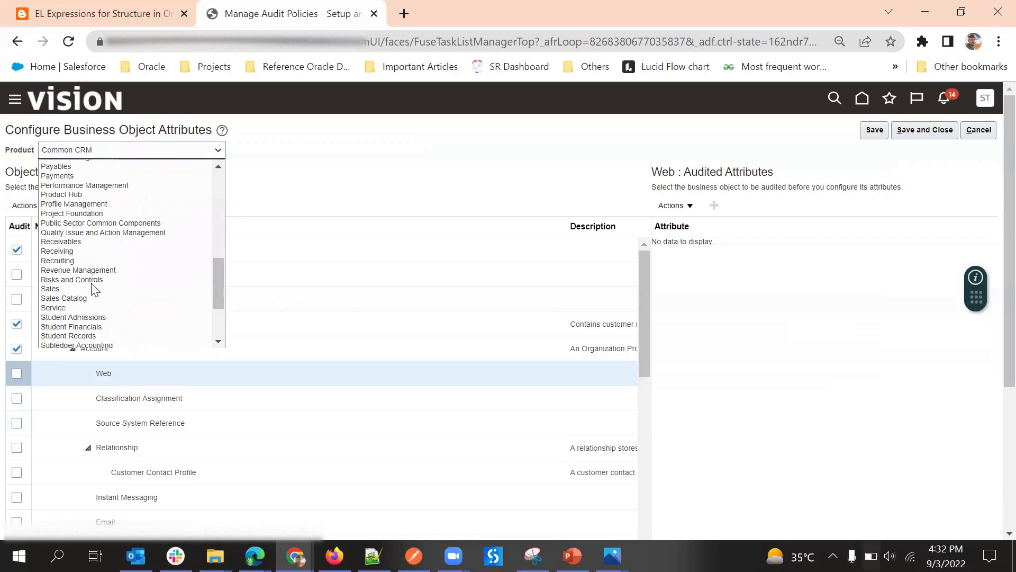
pyautogui.click(92, 288)
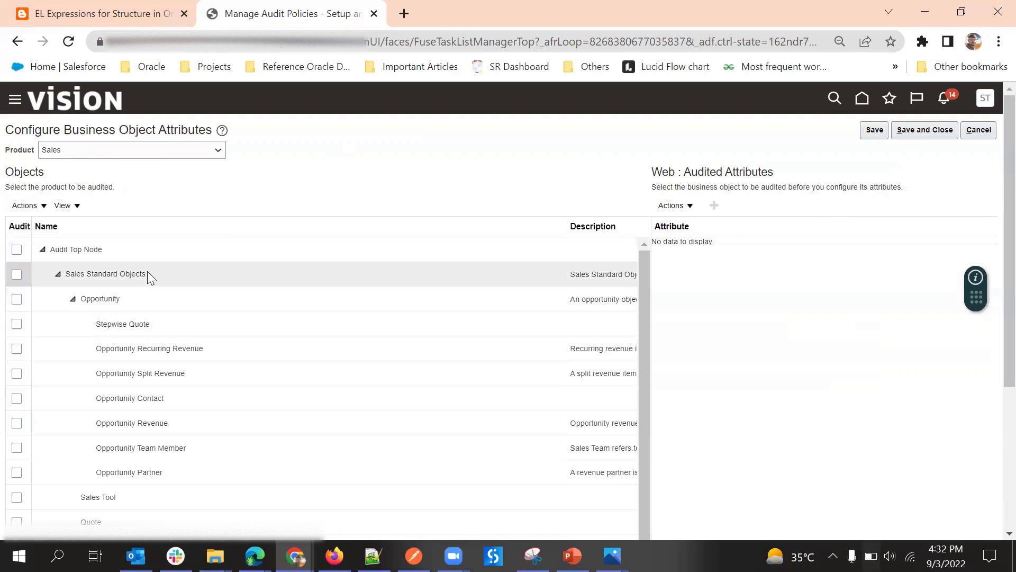
pyautogui.click(17, 250)
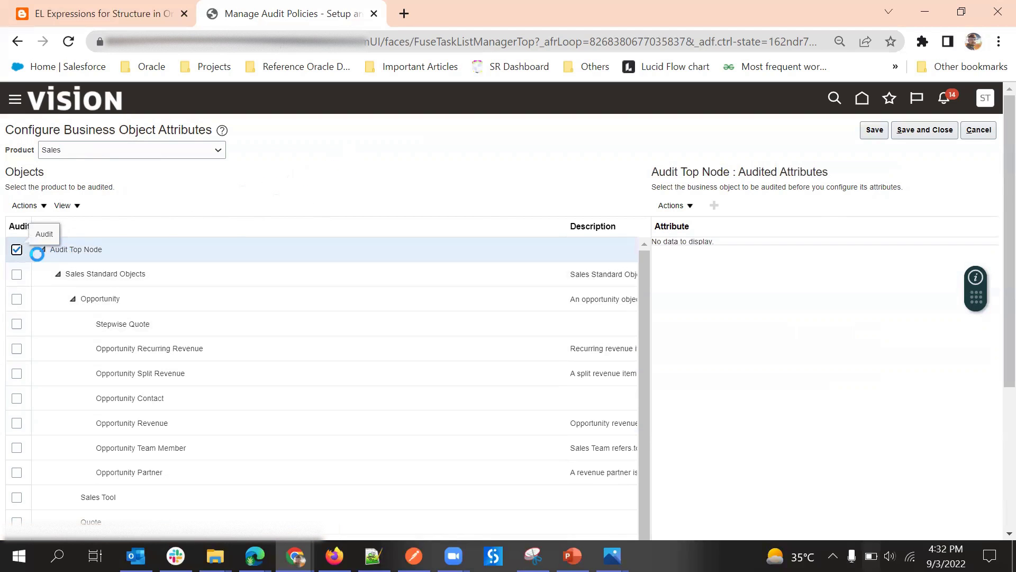
pyautogui.click(16, 300)
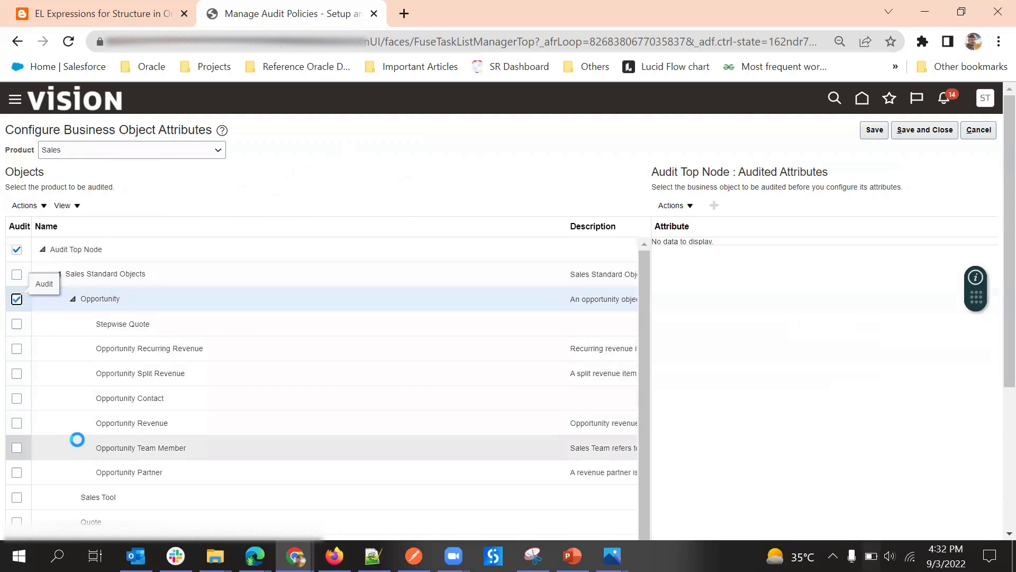
pyautogui.click(16, 398)
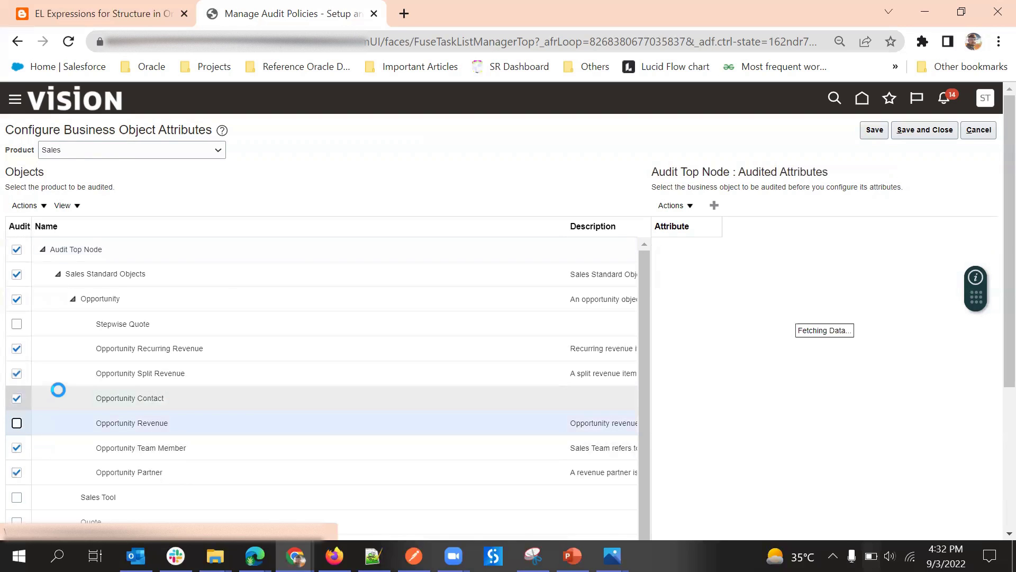
# - Keep Opportunity Revenue audited and exclude Opportunity Team Member from auditing
pyautogui.click(17, 421)
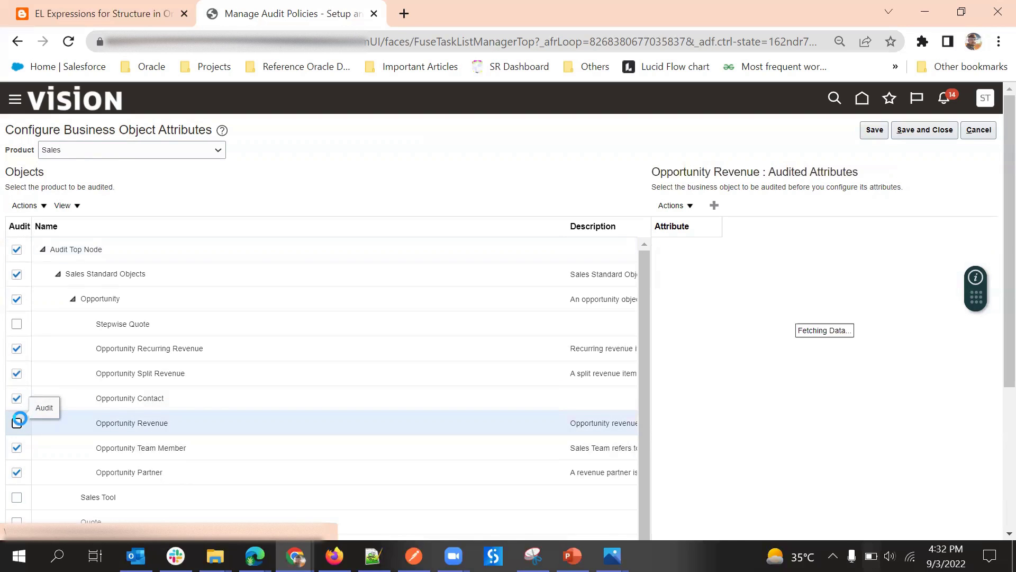
pyautogui.click(17, 448)
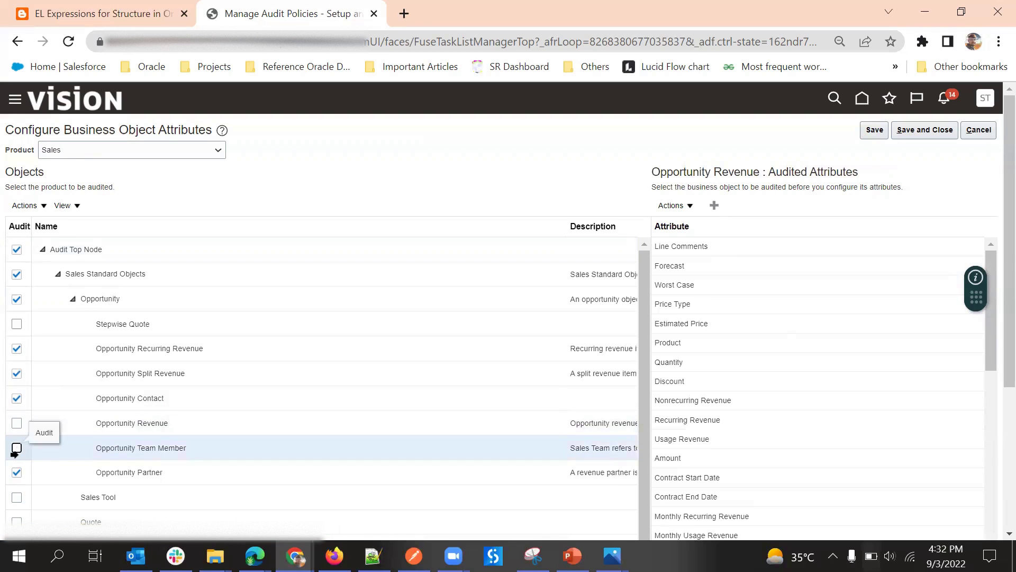
pyautogui.click(17, 448)
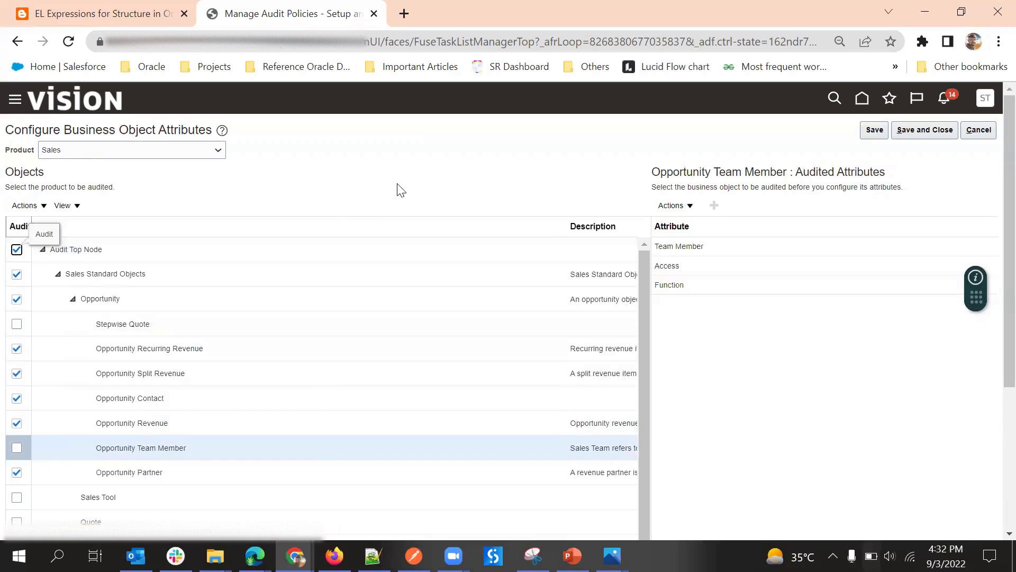
pyautogui.click(465, 158)
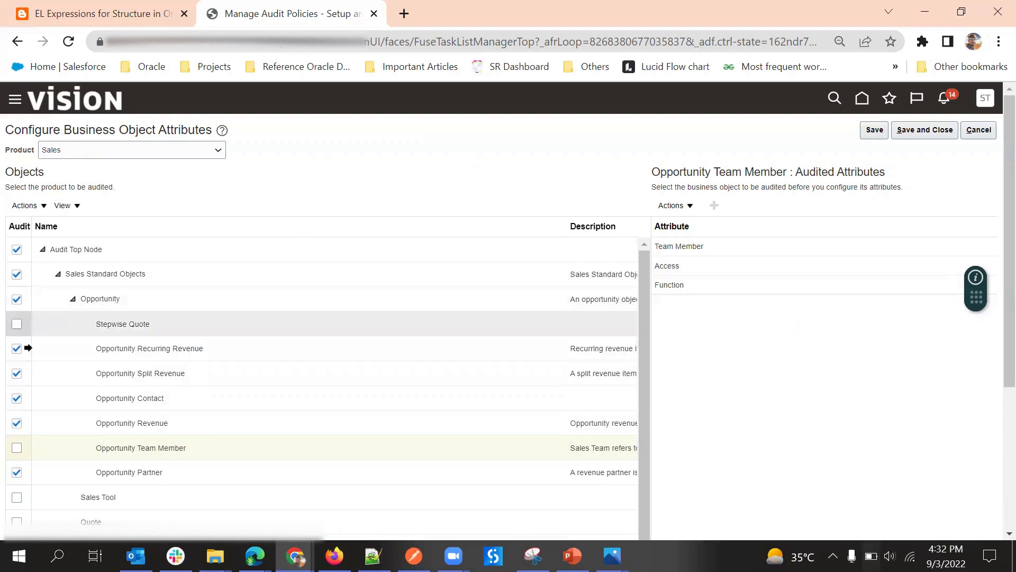
# - Exclude Opportunity Recurring Revenue from auditing while leaving Opportunity Split Revenue and Opportunity Partner enabled
pyautogui.click(17, 472)
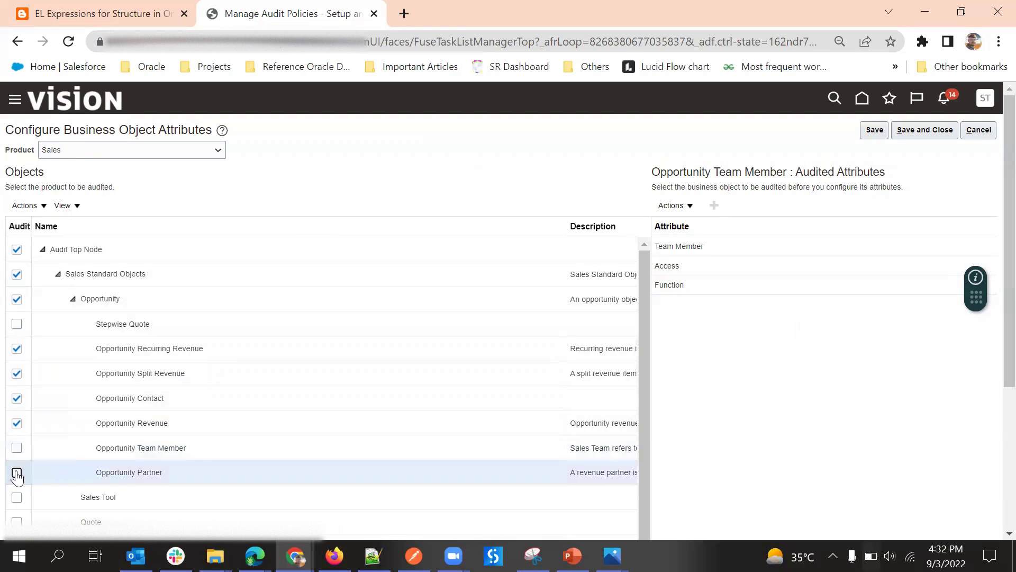
pyautogui.click(17, 374)
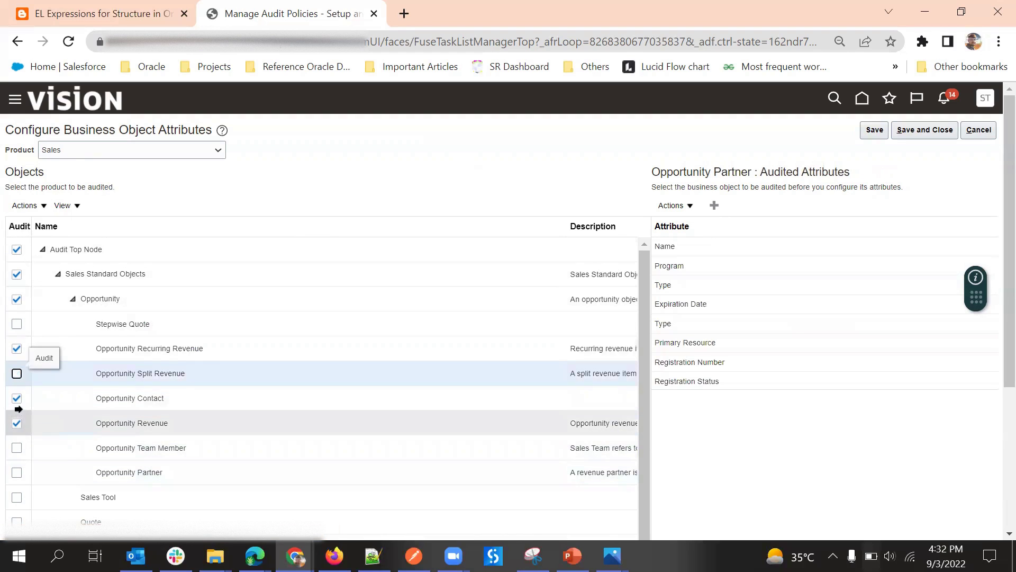
pyautogui.click(16, 349)
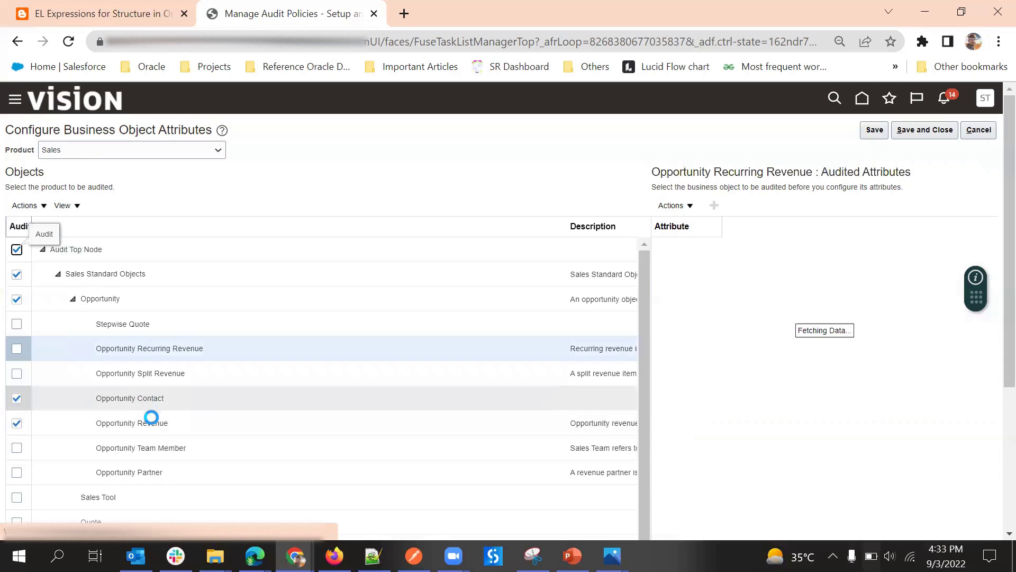
pyautogui.click(16, 373)
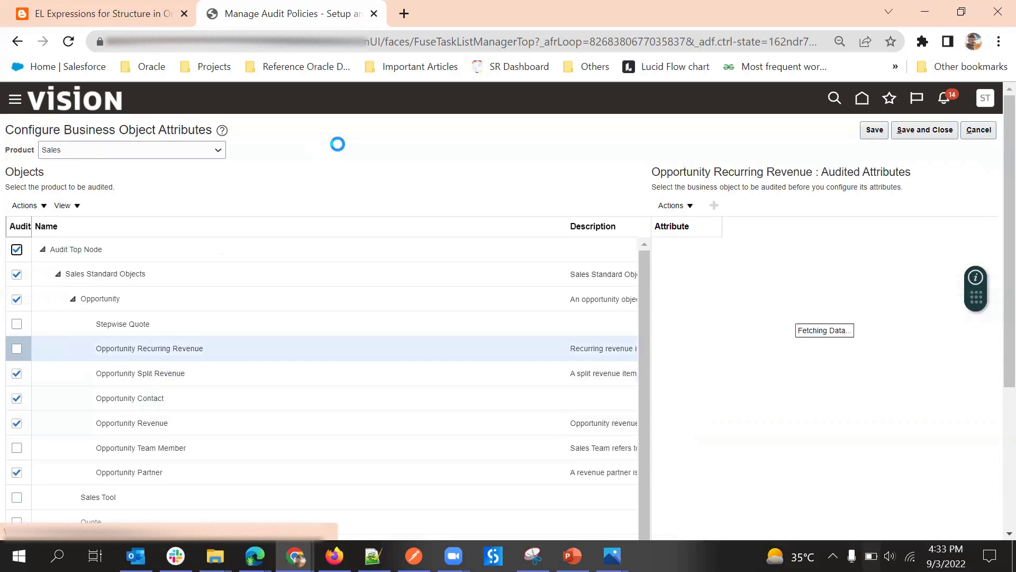
pyautogui.click(17, 472)
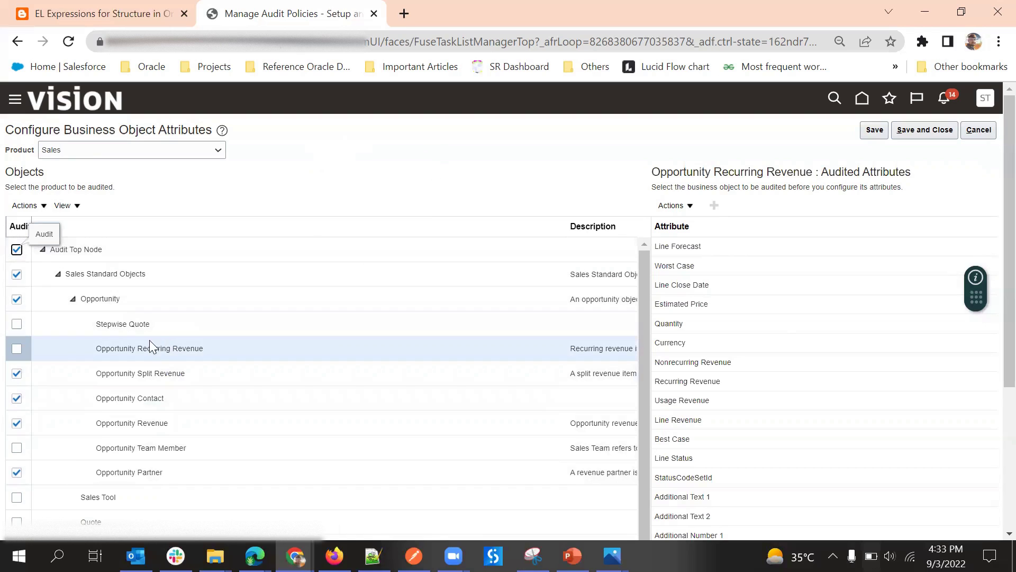
# - Open the attribute selection for the Opportunity object's audited attributes and include Sales Stage
pyautogui.click(136, 299)
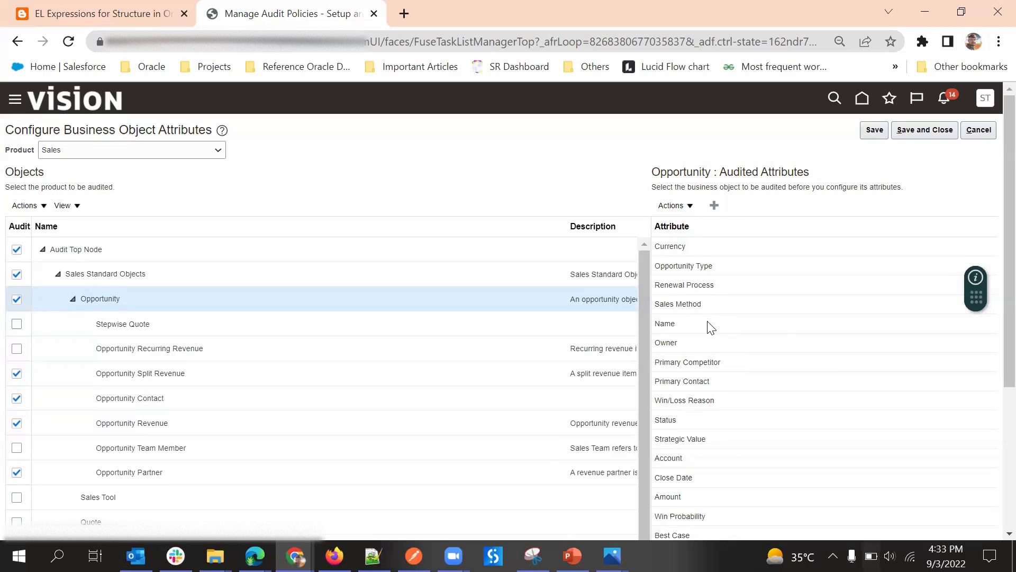
pyautogui.click(668, 204)
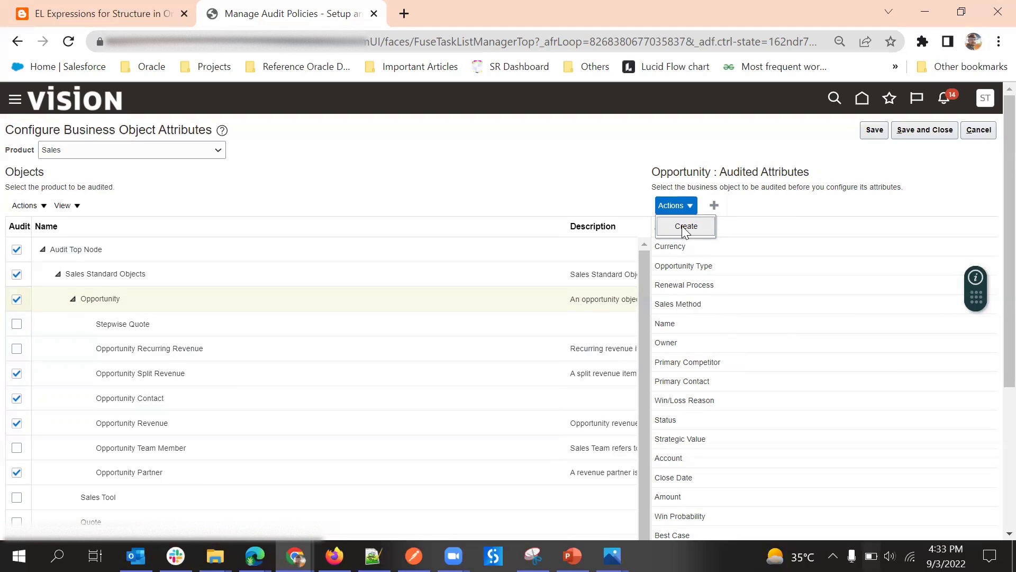
pyautogui.click(752, 215)
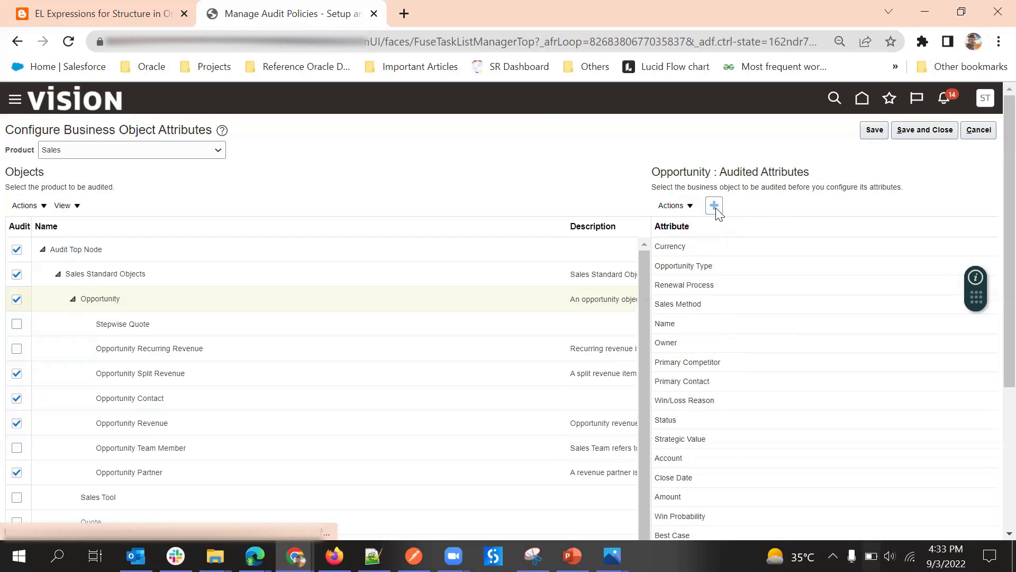
pyautogui.click(673, 205)
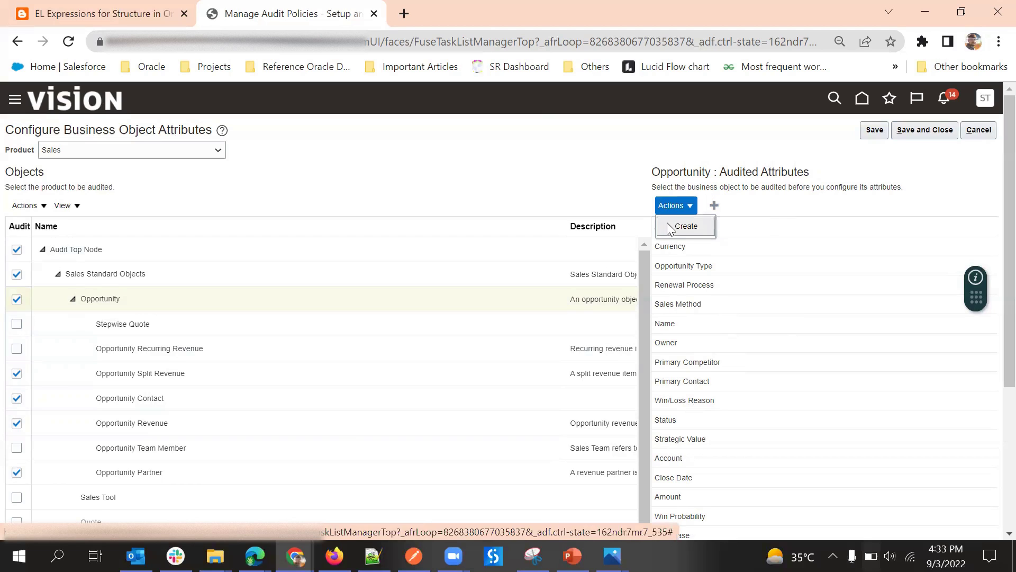
pyautogui.click(684, 224)
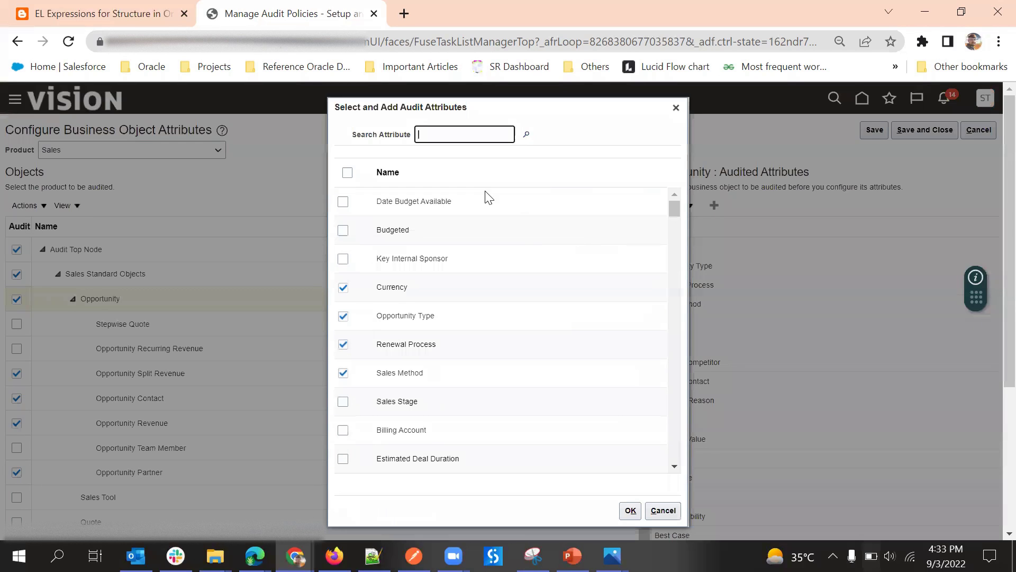
pyautogui.click(343, 401)
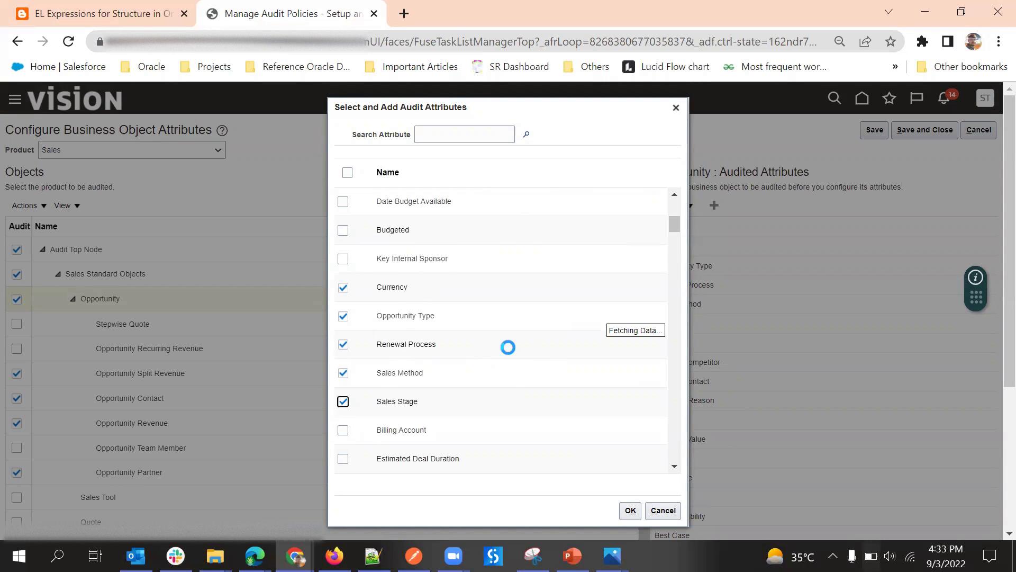
# - Include Comments in the Opportunity audit attributes, confirm the selection, and save and close the business object configuration
pyautogui.scroll(-3, 423, 291)
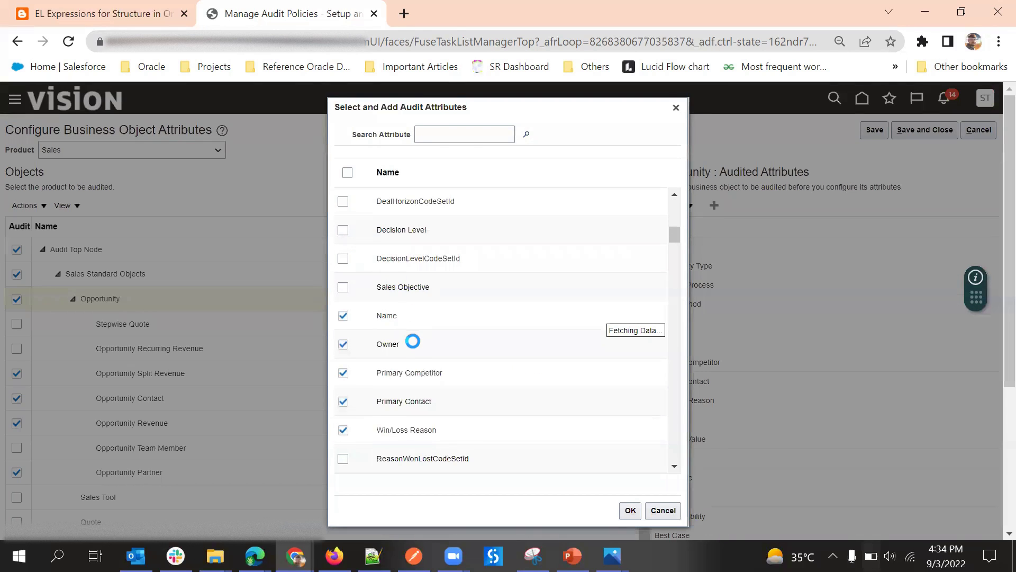
pyautogui.scroll(-8, 412, 341)
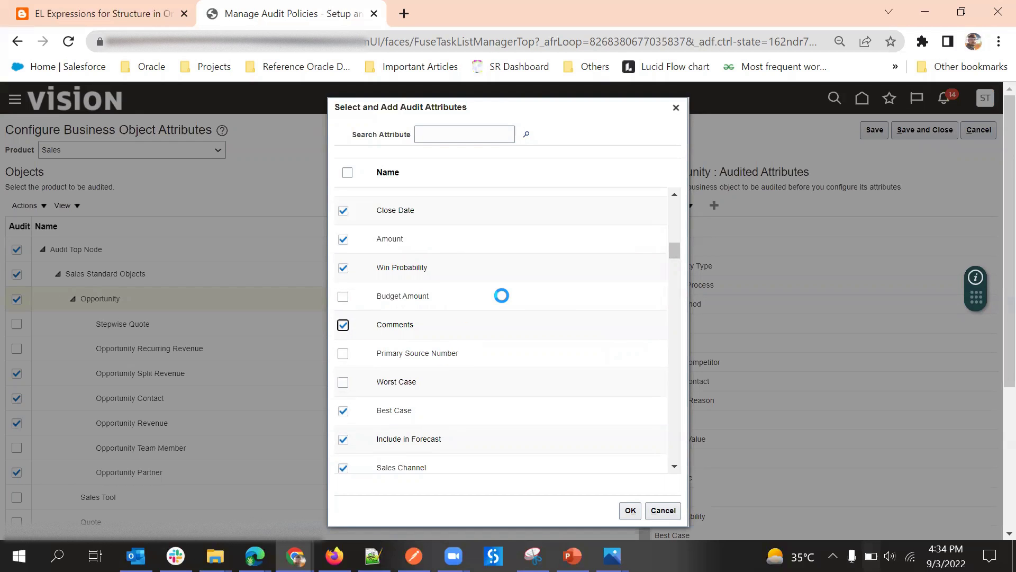
pyautogui.scroll(-5, 501, 295)
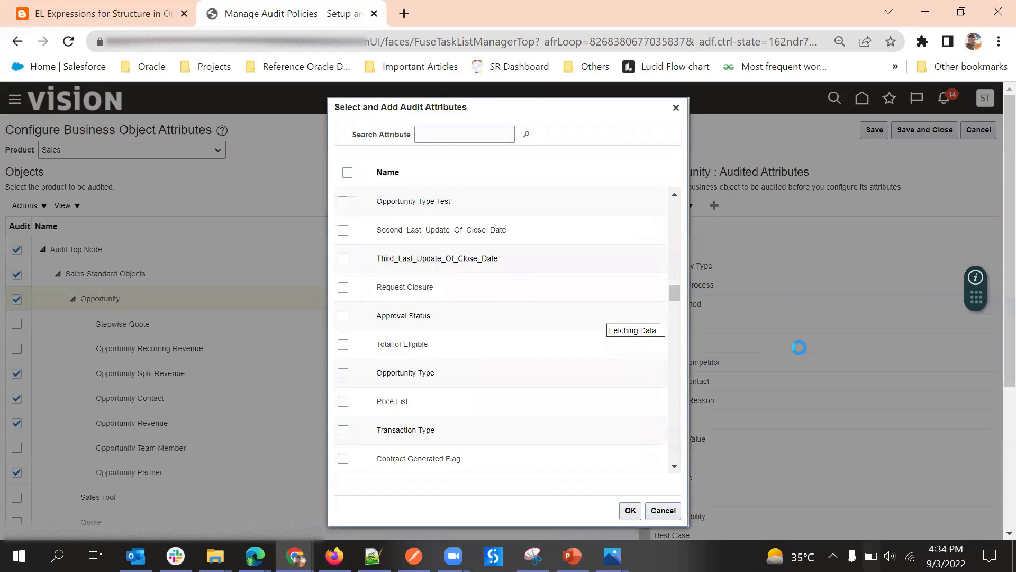
pyautogui.scroll(-4, 799, 347)
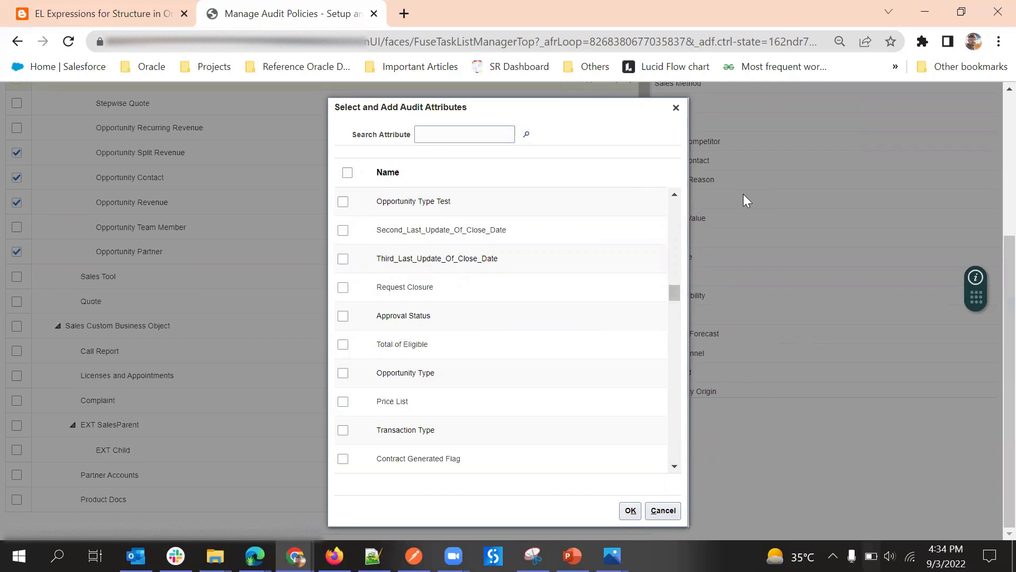
pyautogui.scroll(-3, 669, 323)
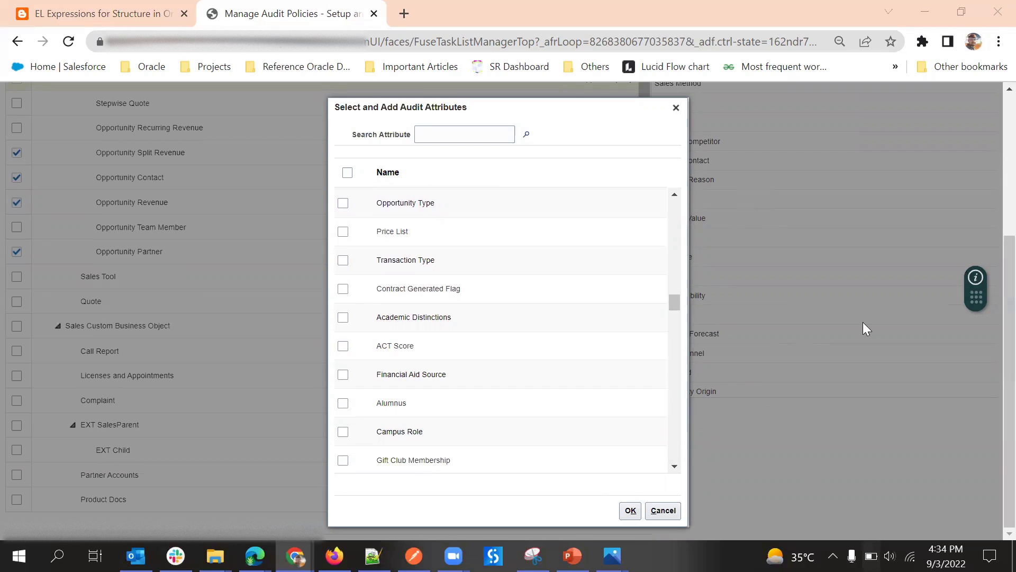
pyautogui.click(629, 512)
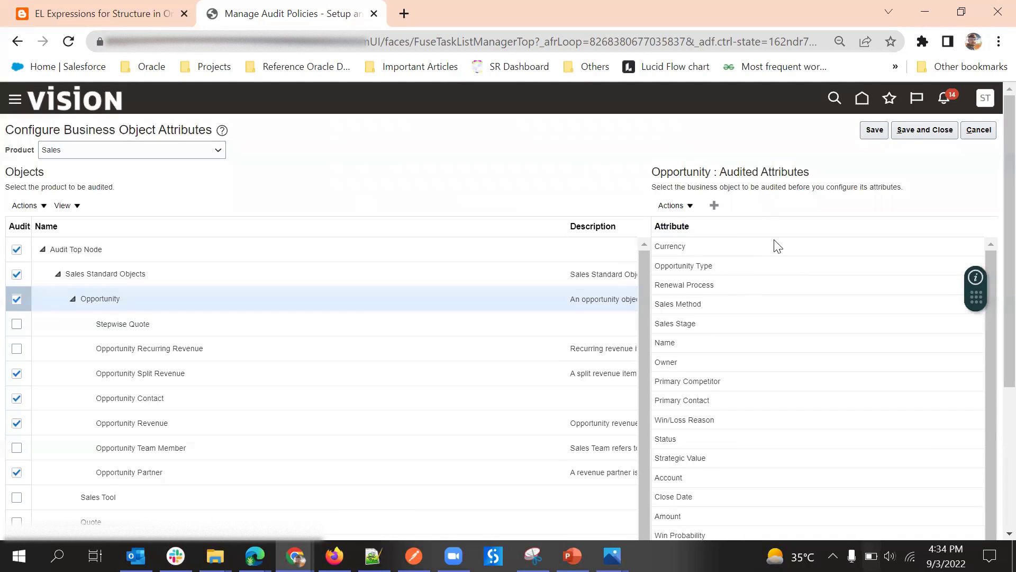
pyautogui.click(887, 131)
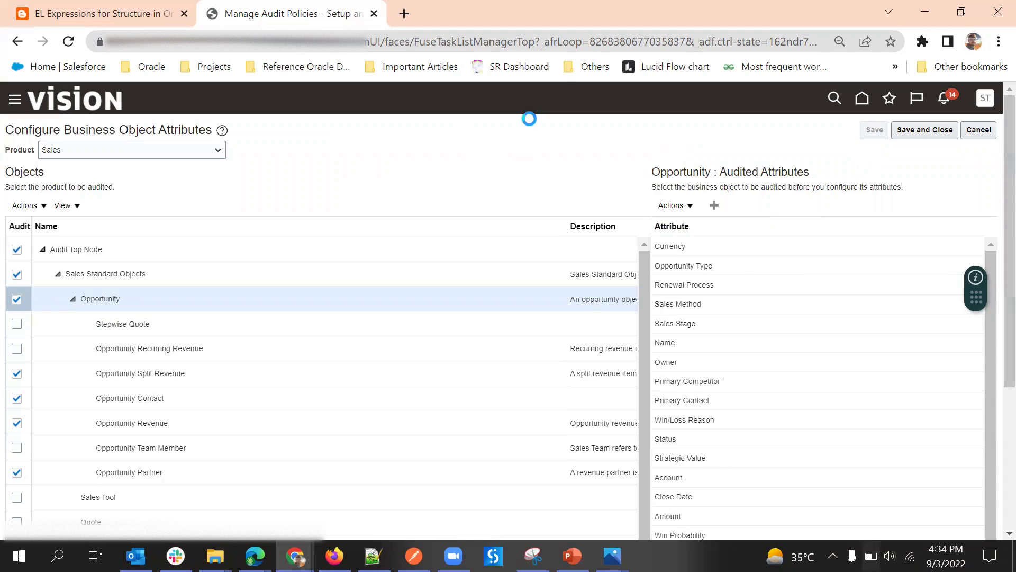
pyautogui.click(936, 135)
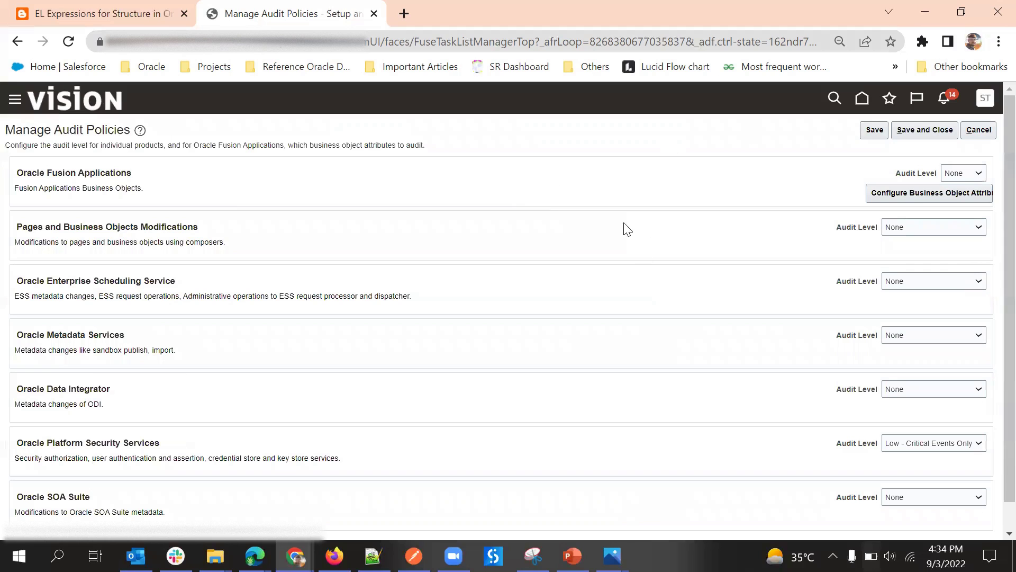
# - Reopen the business object attribute configuration, look through the auditable products and switch the product to Marketing
pyautogui.click(878, 194)
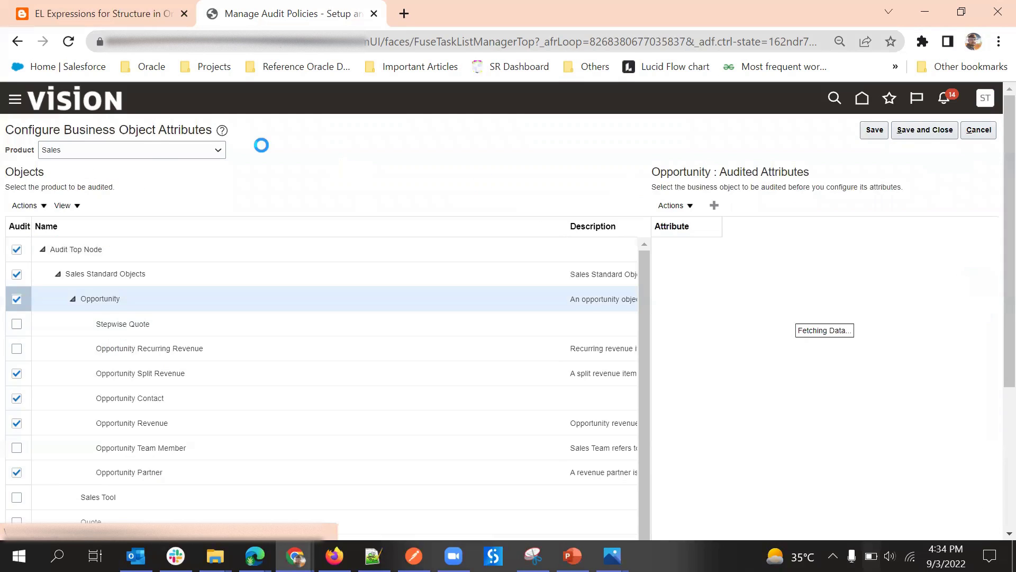
pyautogui.click(148, 152)
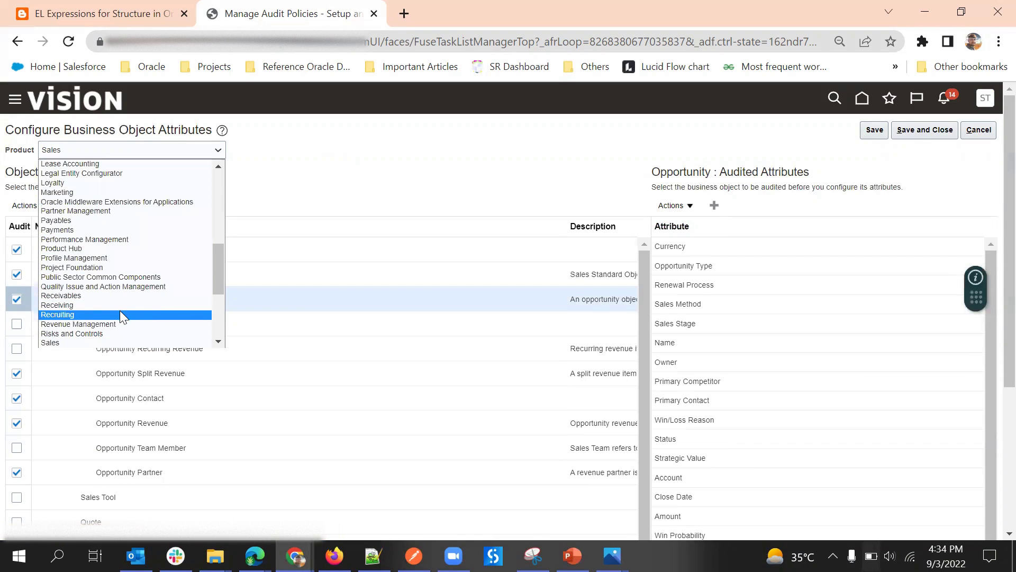
pyautogui.scroll(-3, 120, 311)
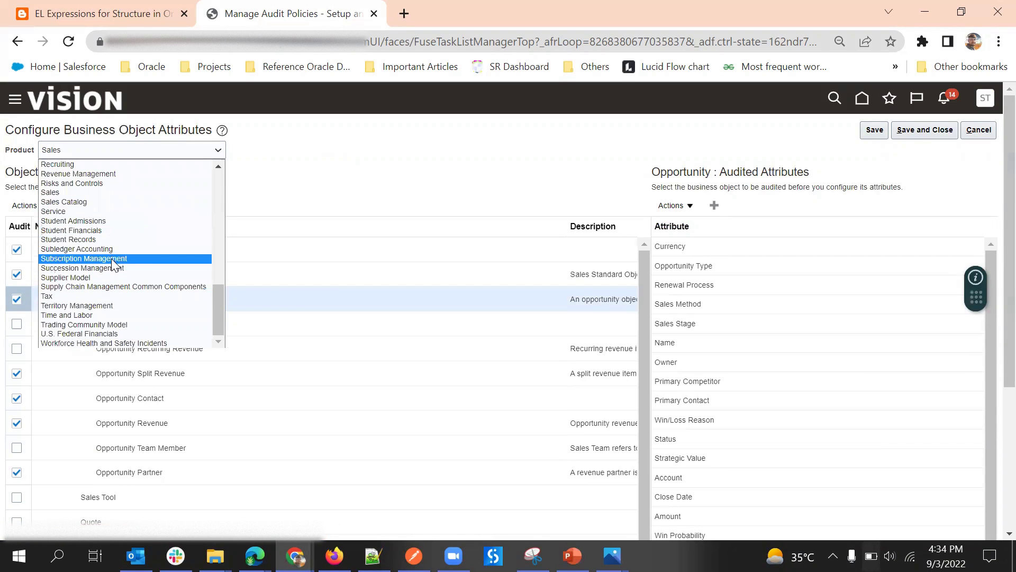
pyautogui.scroll(3, 106, 227)
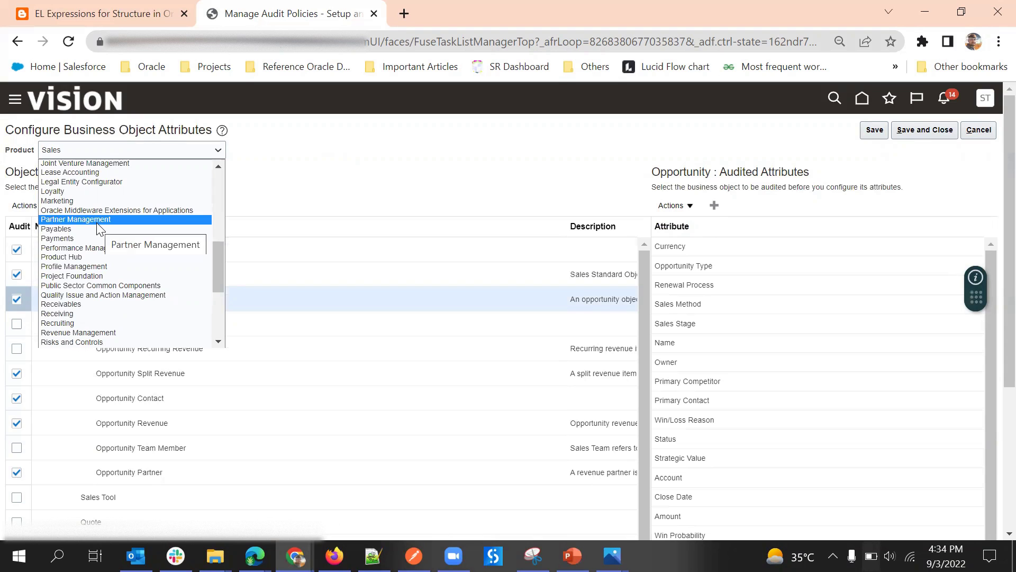
pyautogui.scroll(10, 91, 238)
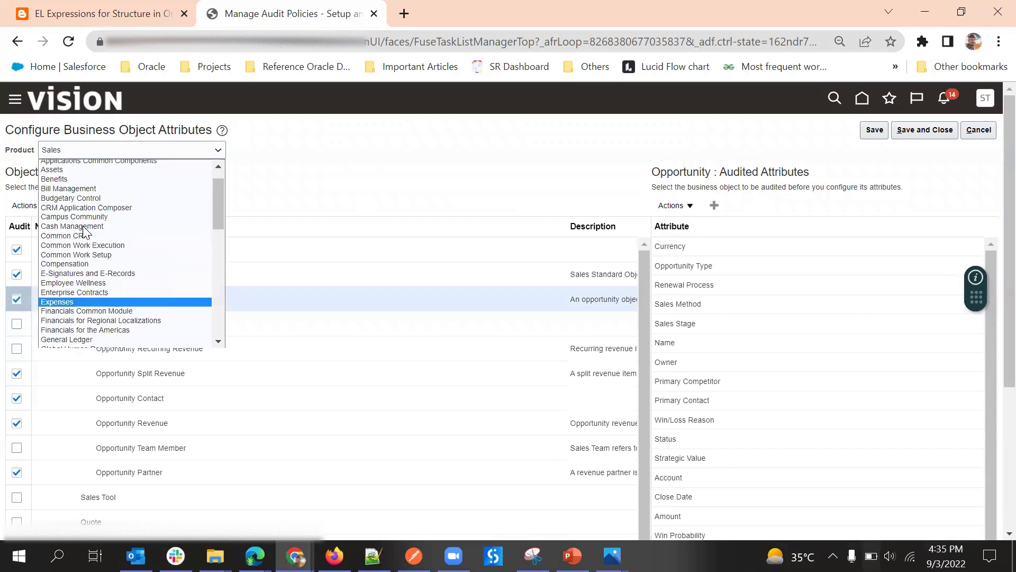
pyautogui.scroll(2, 83, 227)
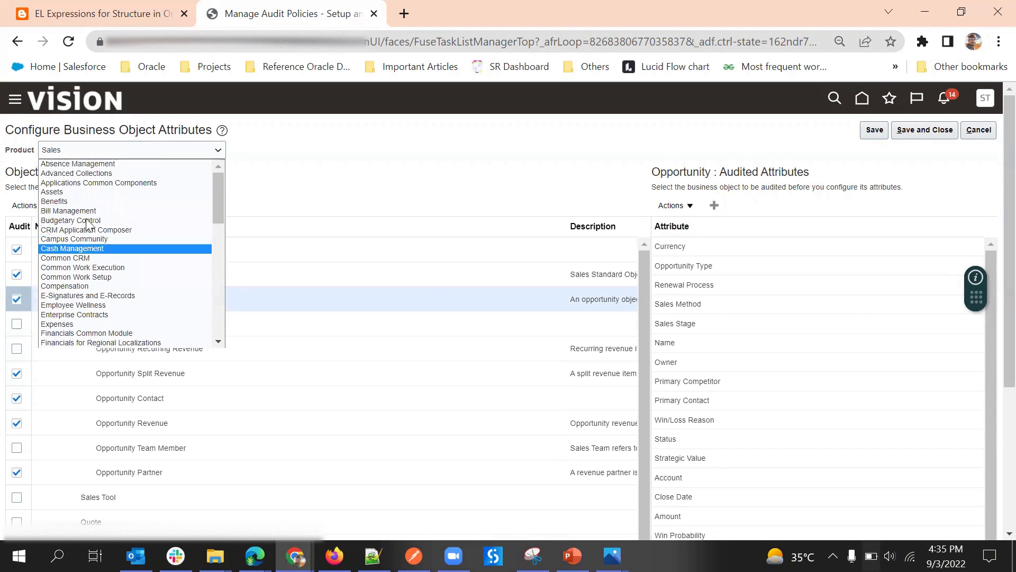
pyautogui.scroll(-10, 87, 225)
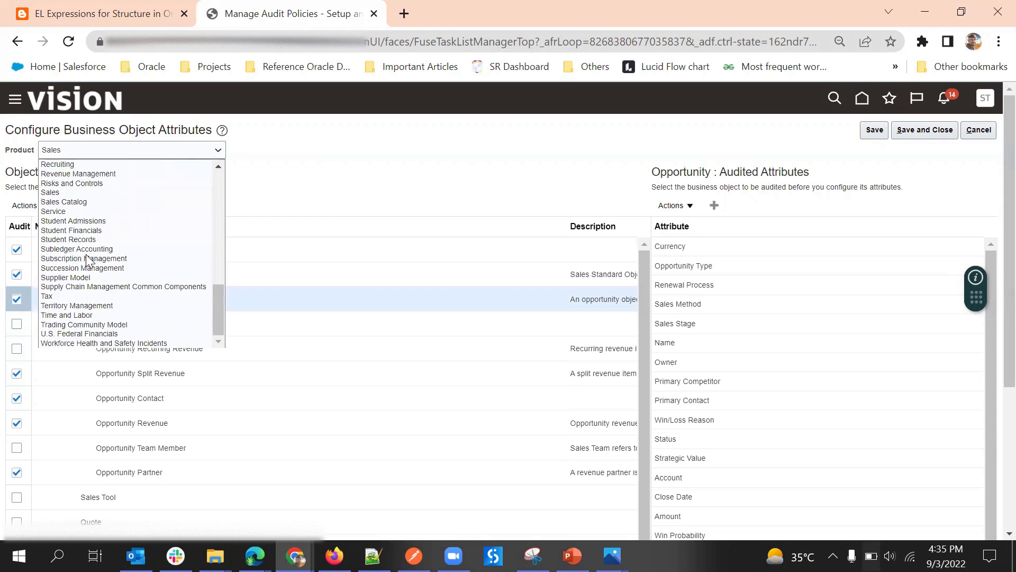
pyautogui.scroll(5, 87, 259)
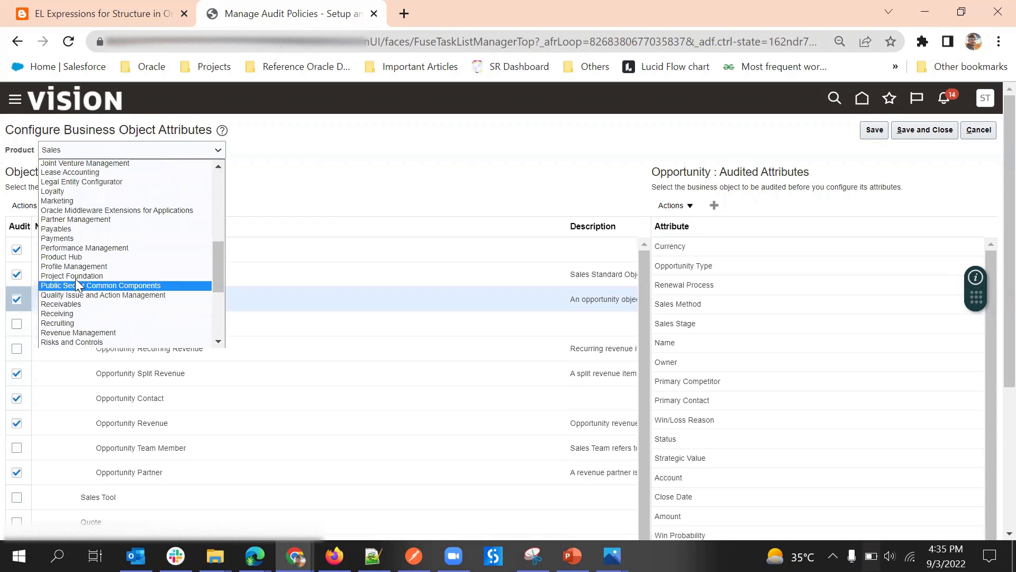
pyautogui.click(79, 202)
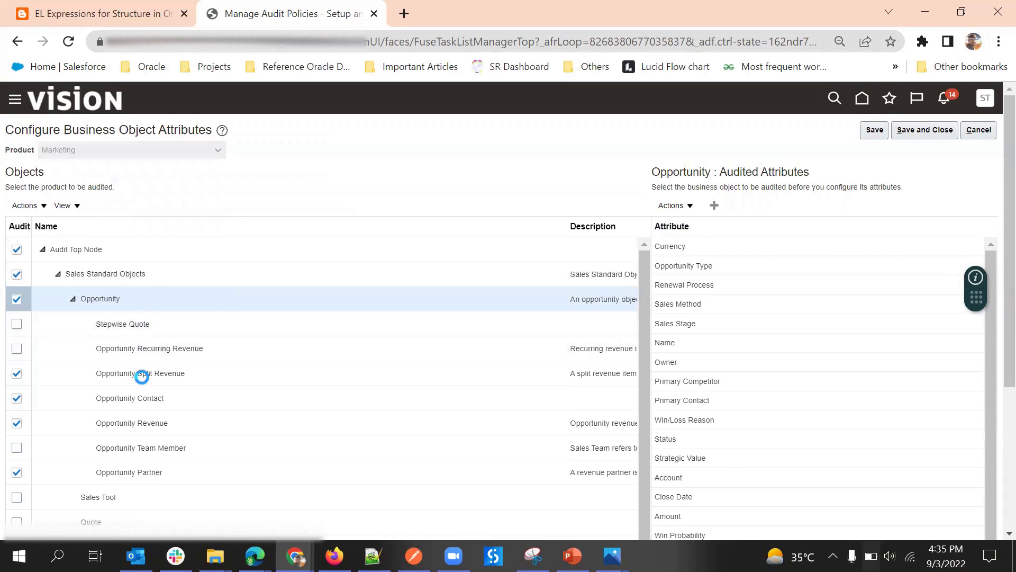
# - Look through the product choices again from Marketing and return to Manage Audit Policies
pyautogui.click(114, 153)
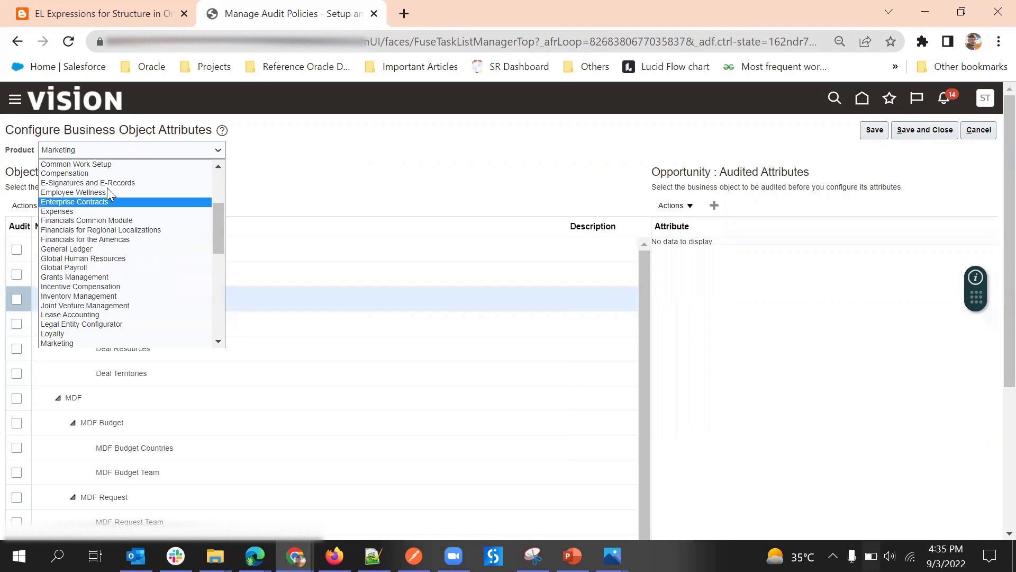
pyautogui.scroll(-10, 127, 251)
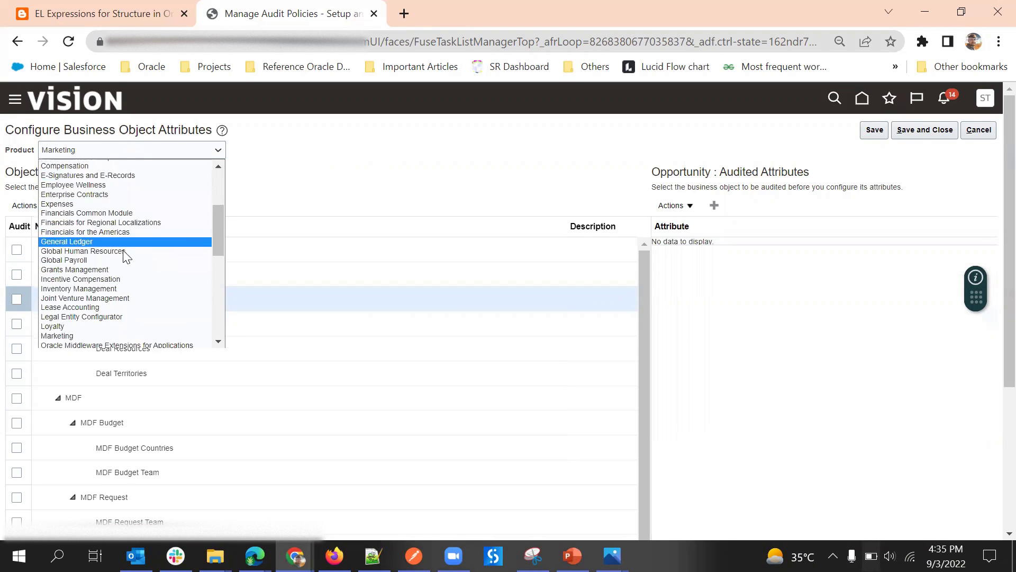
pyautogui.click(428, 191)
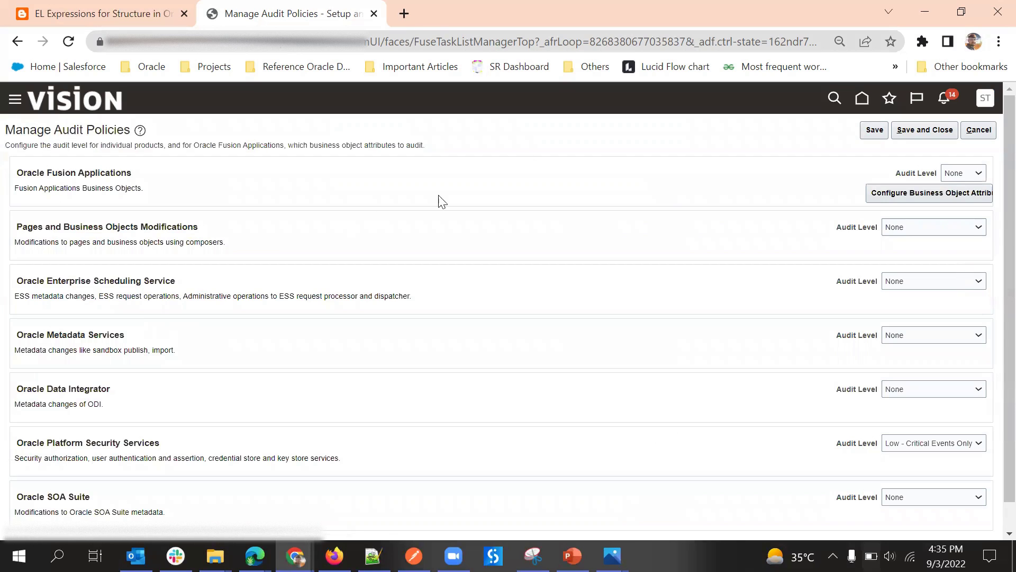
# - Open the testt opportunity from the Opportunities work area to view its summary, and leave it without changes
pyautogui.click(18, 109)
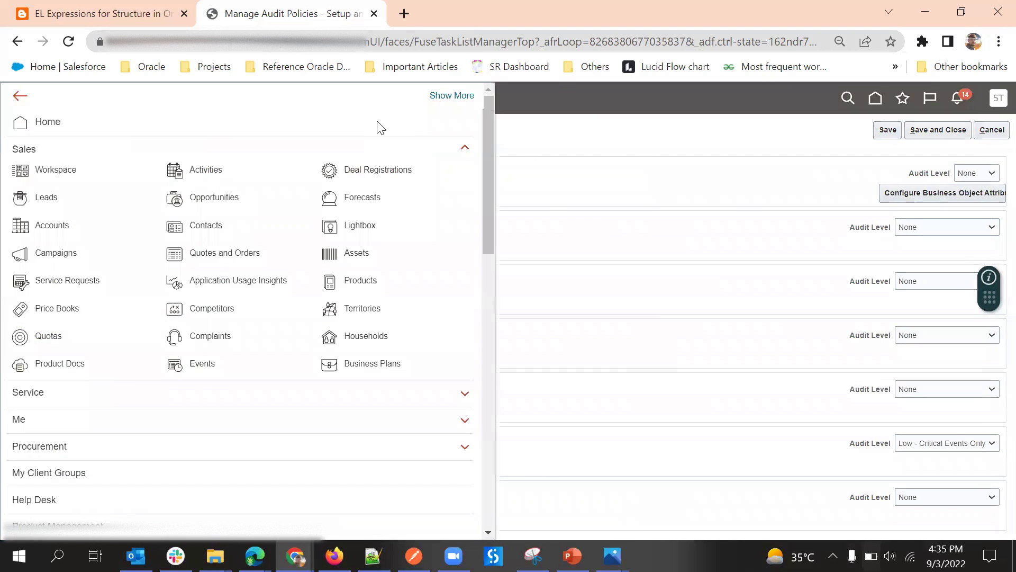
pyautogui.click(212, 200)
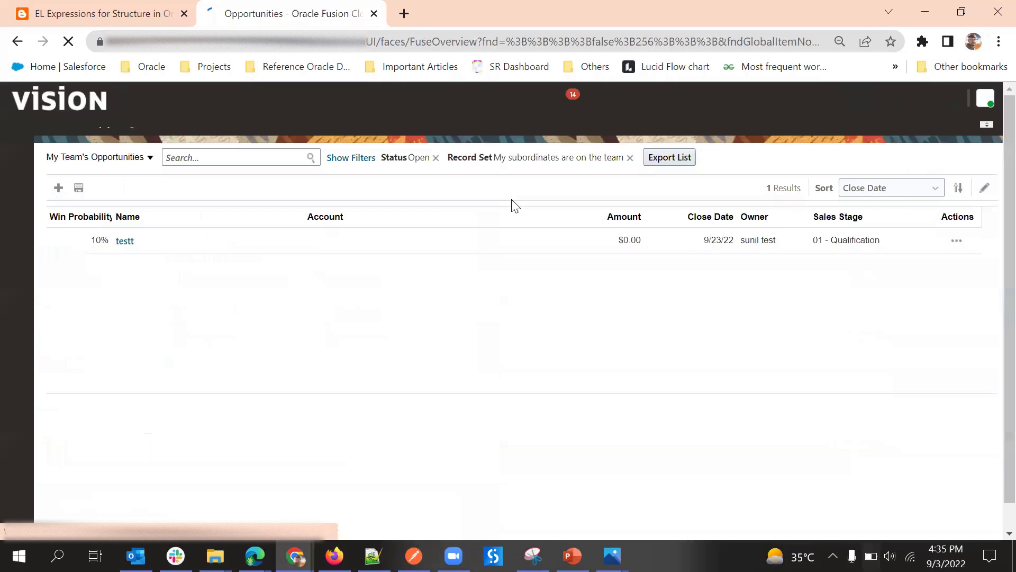
pyautogui.click(122, 256)
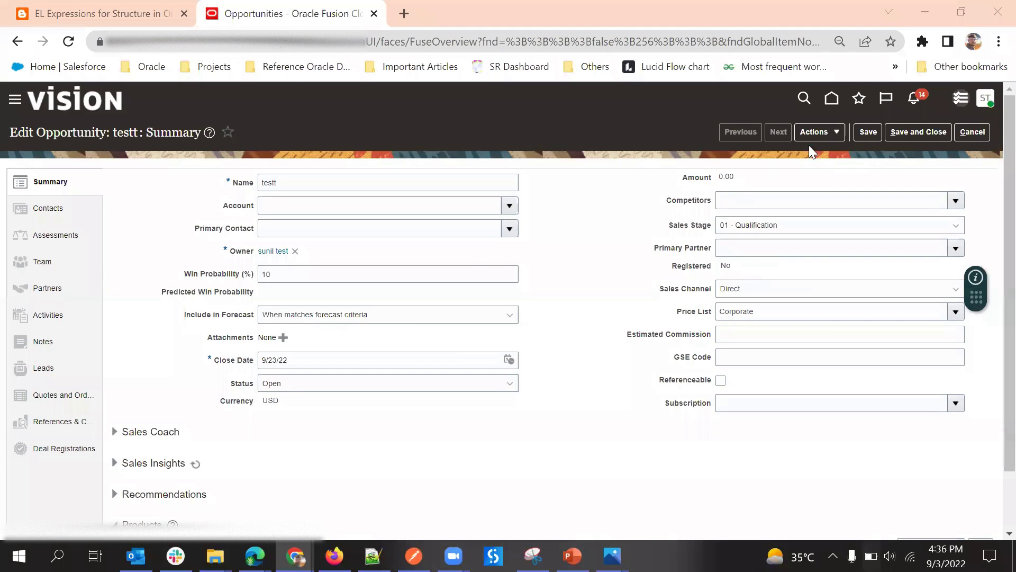
pyautogui.click(974, 136)
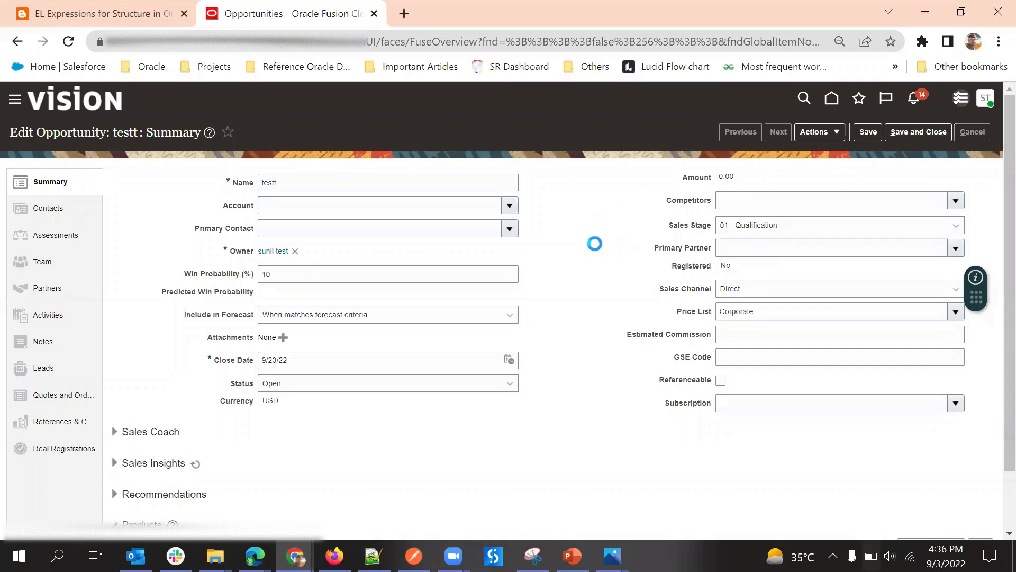
# - Go to the Sandboxes page and open Application Composer within Demo_Sandbox
pyautogui.click(11, 100)
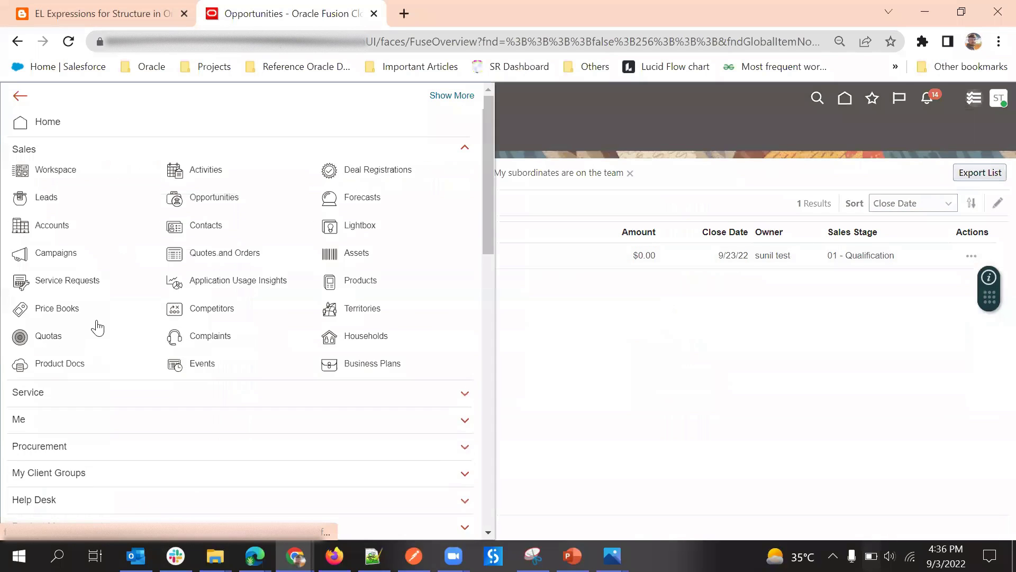
pyautogui.scroll(-10, 102, 297)
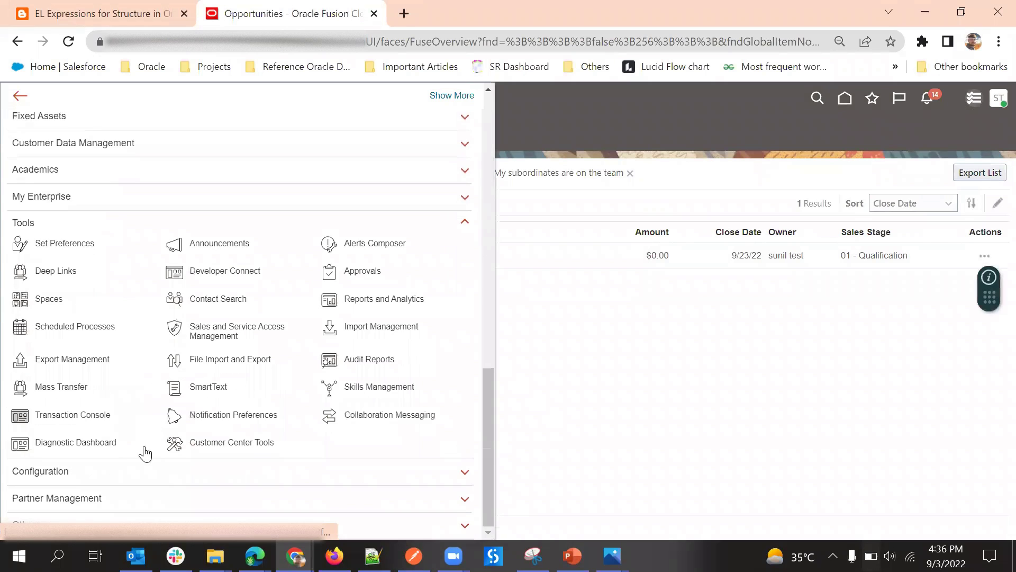
pyautogui.click(84, 472)
pyautogui.scroll(-2, 107, 443)
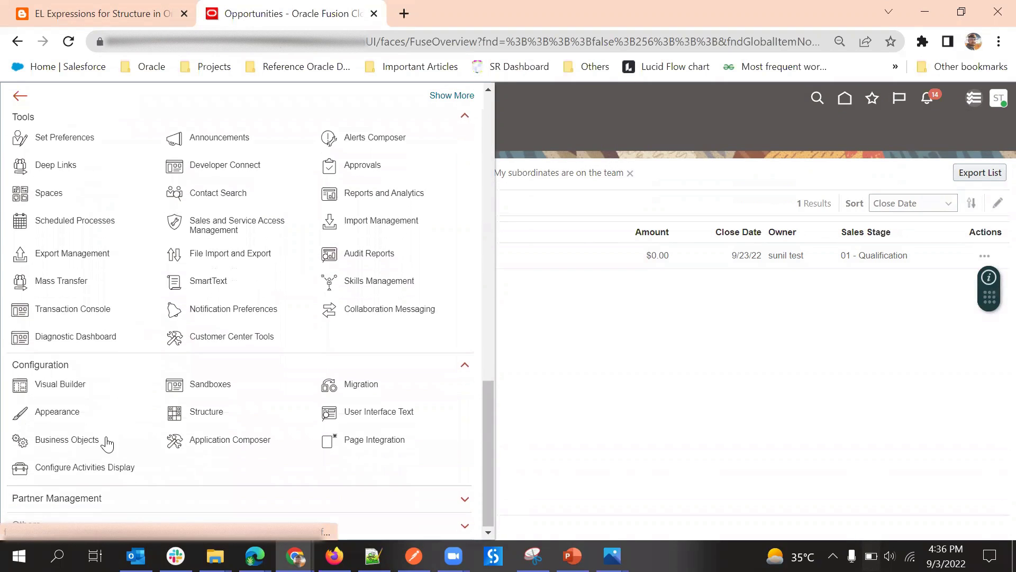
pyautogui.click(175, 385)
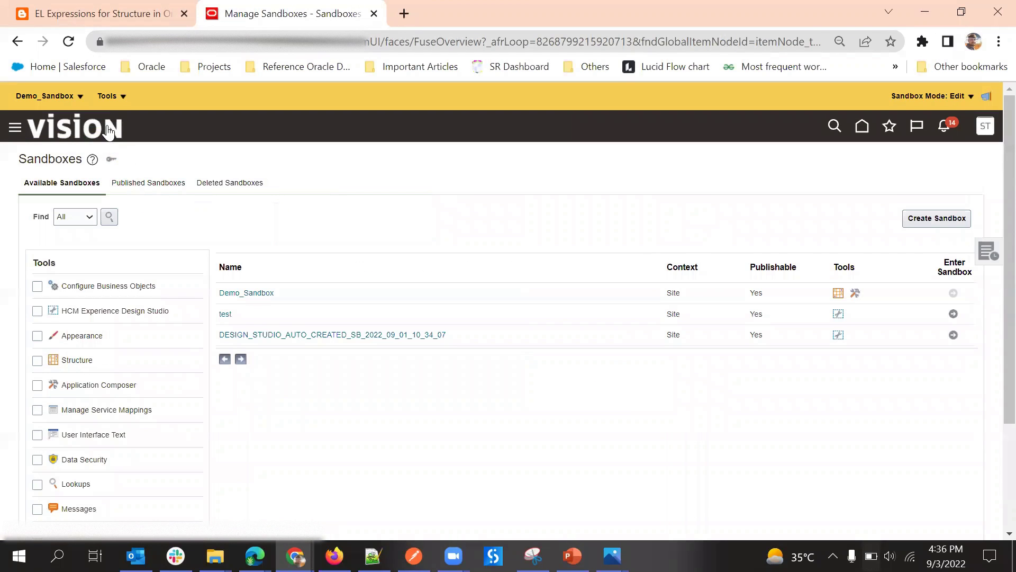
pyautogui.click(112, 97)
pyautogui.click(120, 135)
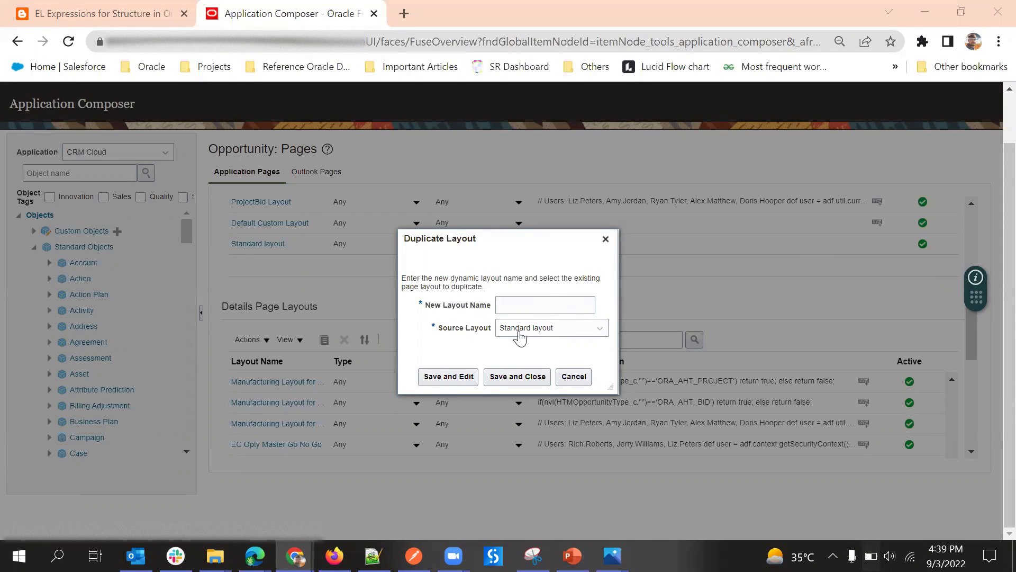
# - Duplicate the Standard layout of the Opportunity details page as Demo Layout, then save it and open it for editing
pyautogui.click(514, 306)
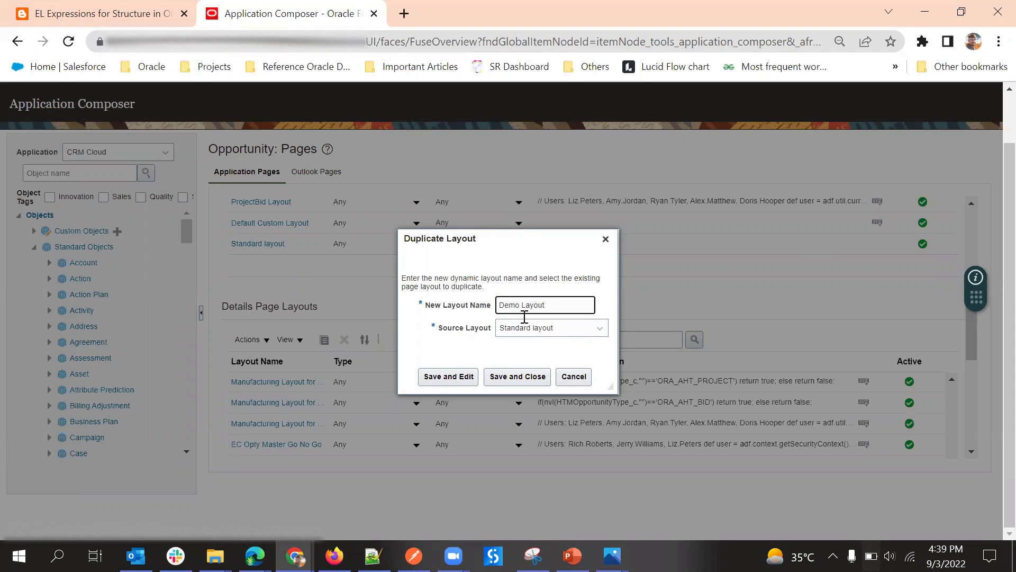
pyautogui.click(458, 377)
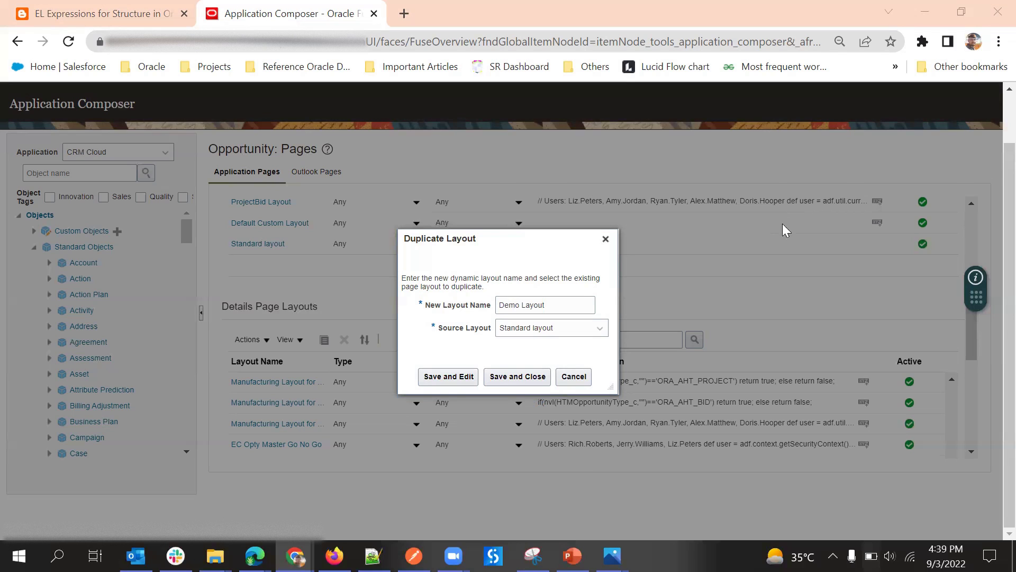
pyautogui.scroll(-1, 385, 290)
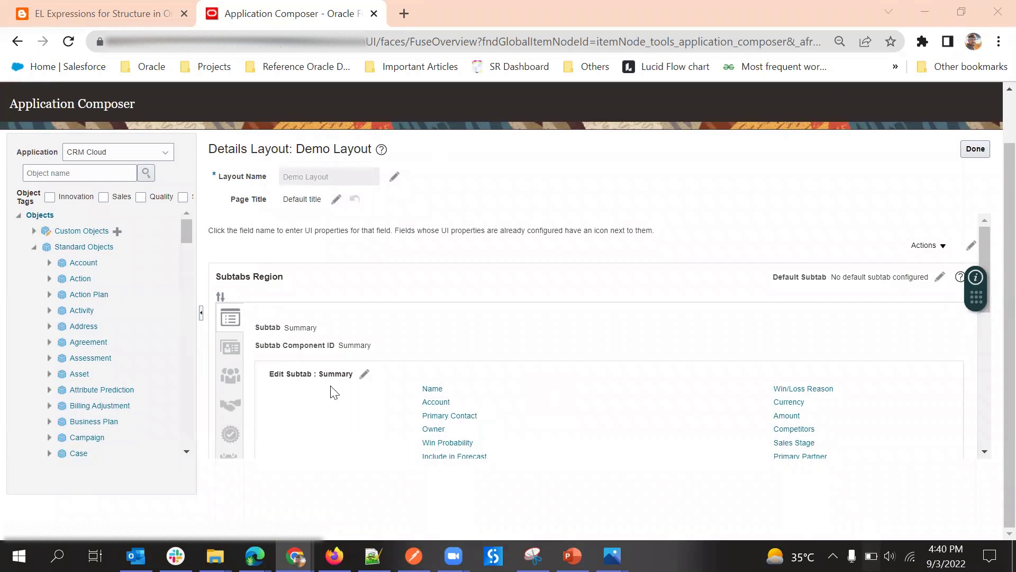
# - Look through the Demo Layout's subtabs region and its available and selected subtabs, leaving the configuration without changes
pyautogui.scroll(-10, 296, 399)
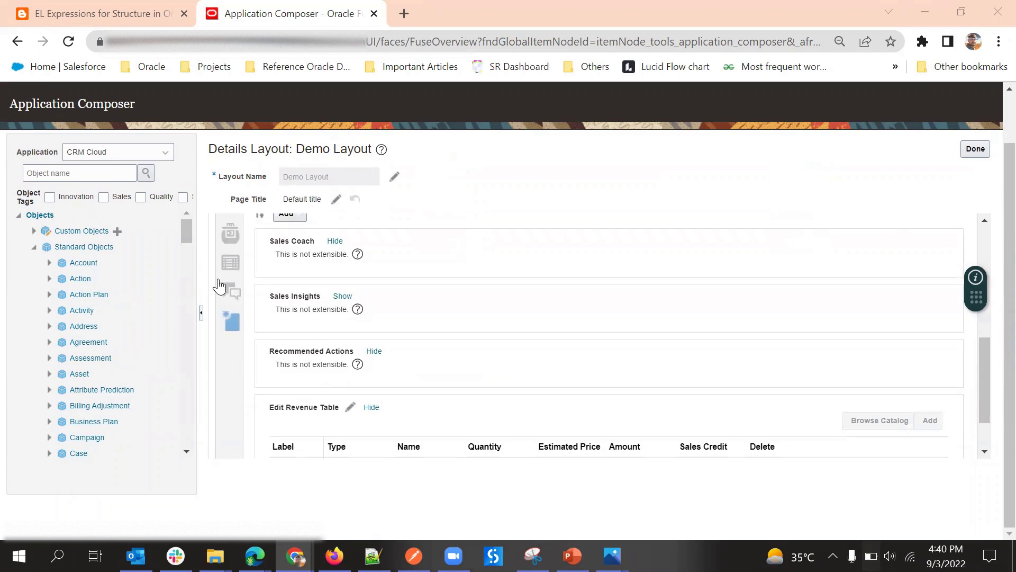
pyautogui.scroll(3, 237, 342)
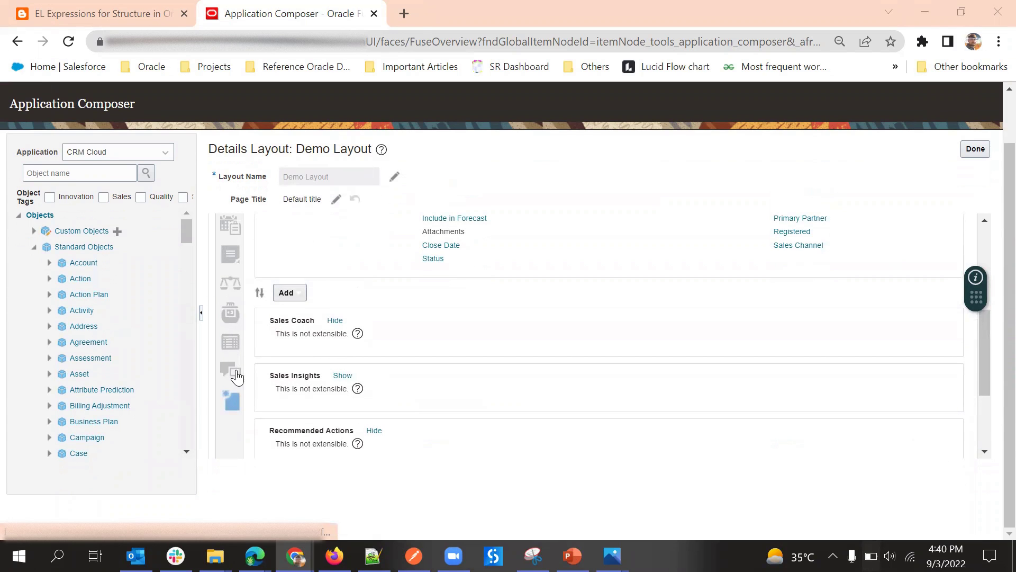
pyautogui.scroll(3, 232, 358)
pyautogui.scroll(3, 231, 352)
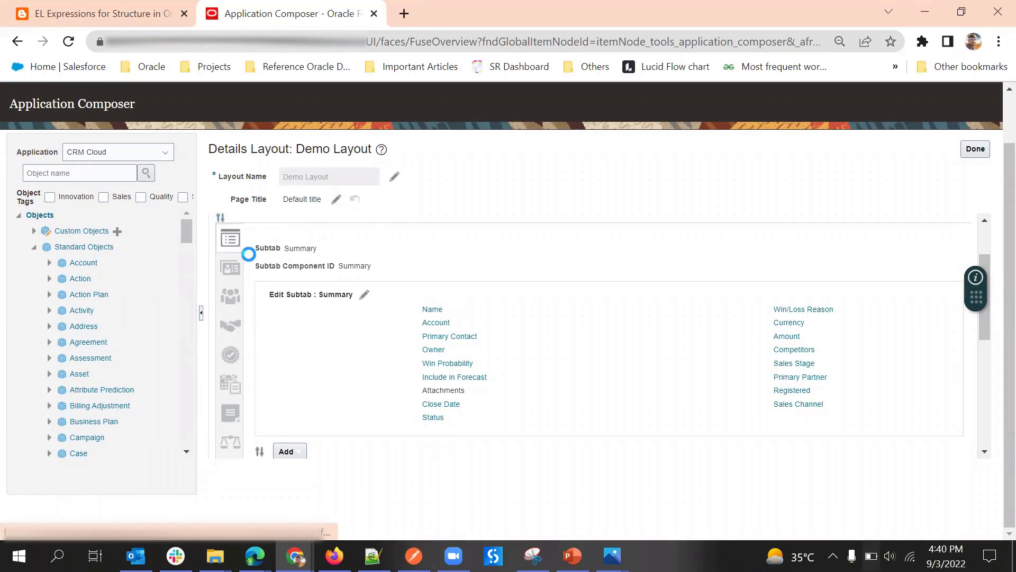
pyautogui.scroll(3, 249, 254)
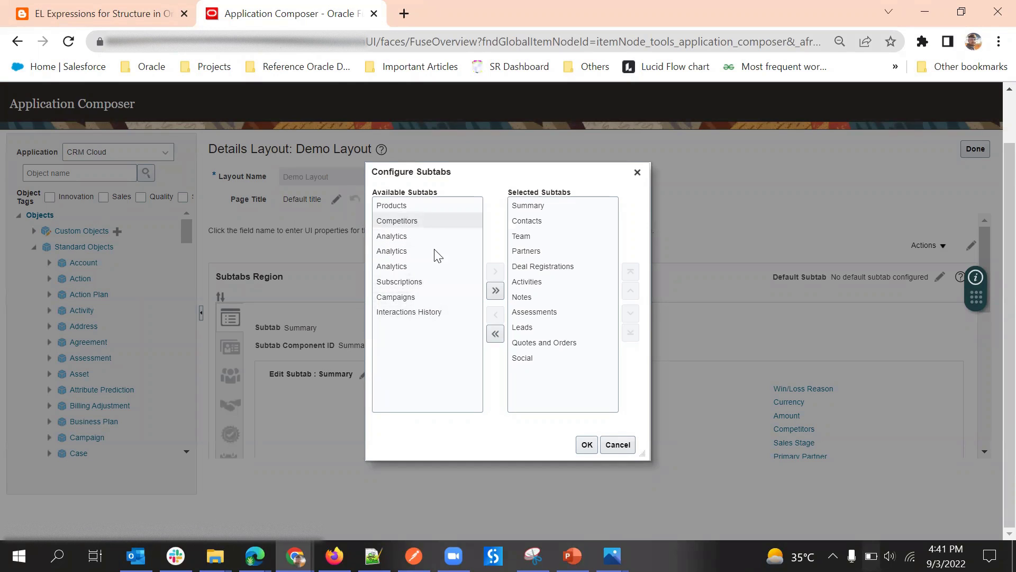
pyautogui.click(606, 447)
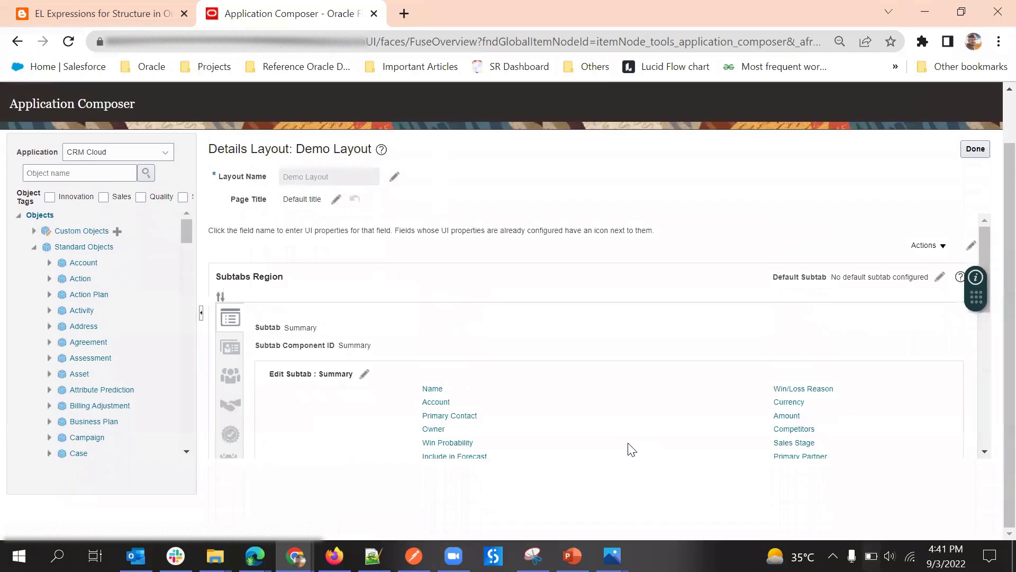
pyautogui.scroll(-5, 412, 317)
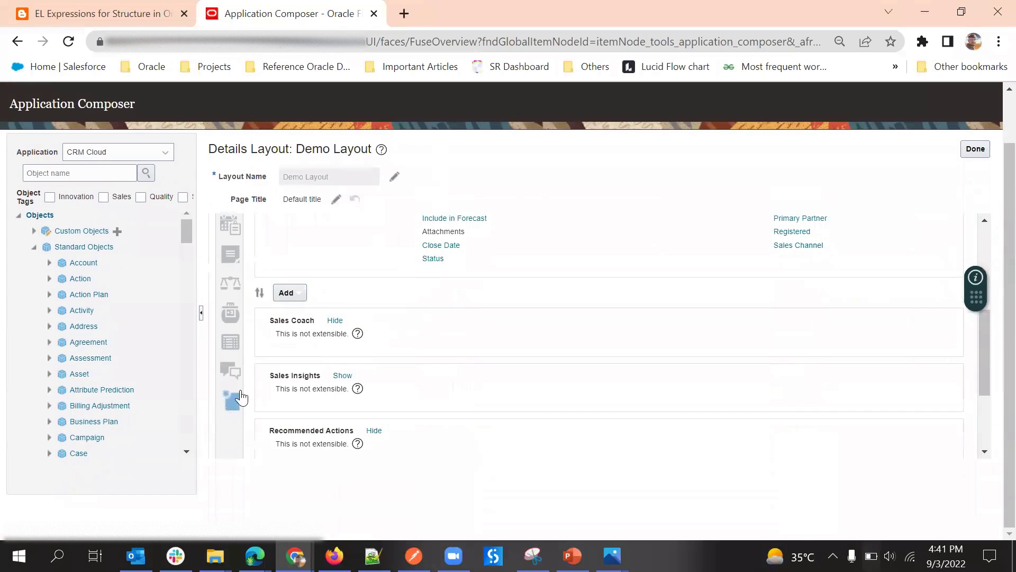
pyautogui.scroll(5, 244, 338)
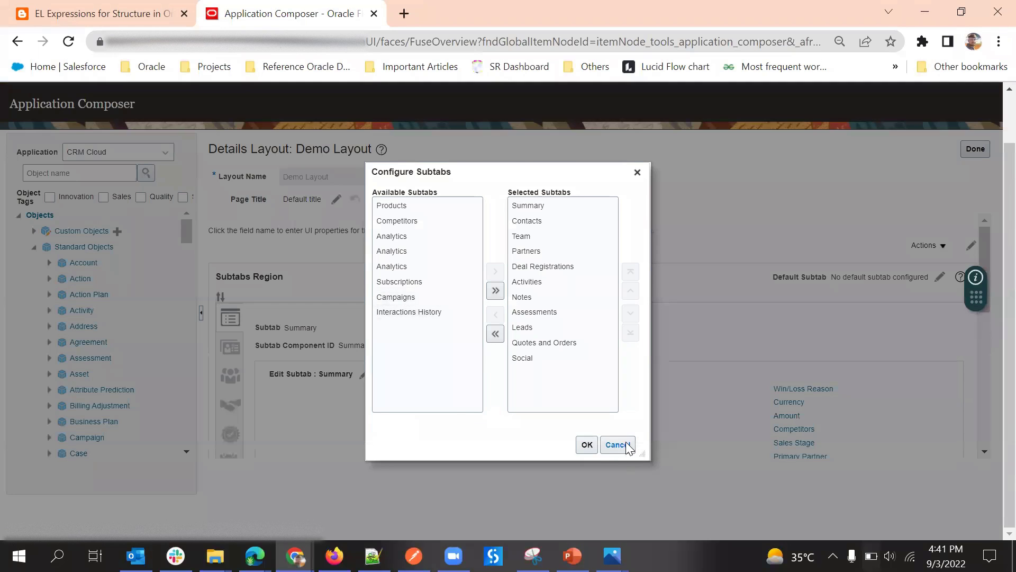
pyautogui.click(623, 445)
# - Create a common component subtab for Change History in the Demo Layout and save it
pyautogui.scroll(-5, 348, 365)
pyautogui.click(235, 405)
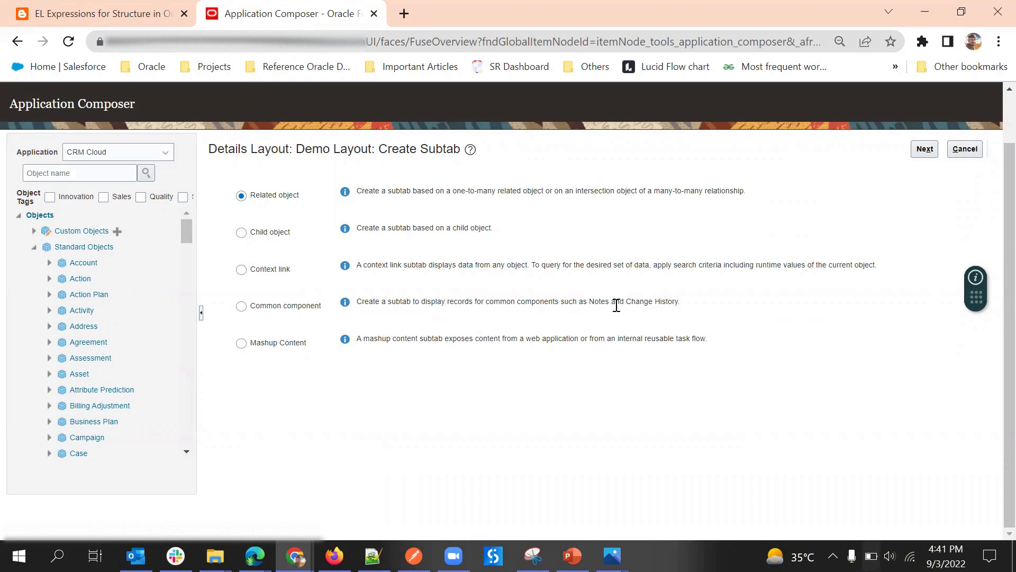
pyautogui.click(241, 307)
pyautogui.click(919, 146)
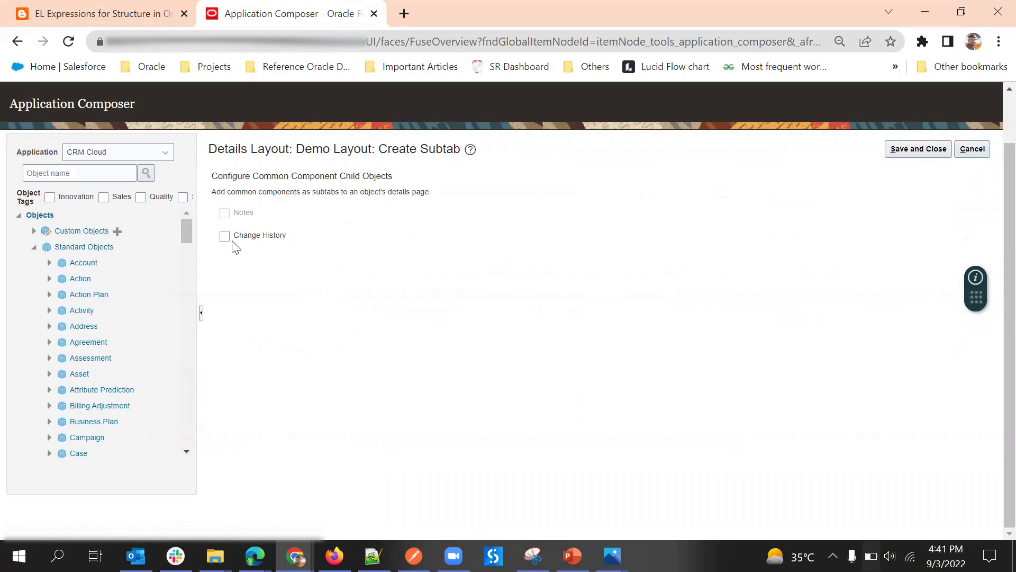
pyautogui.click(225, 236)
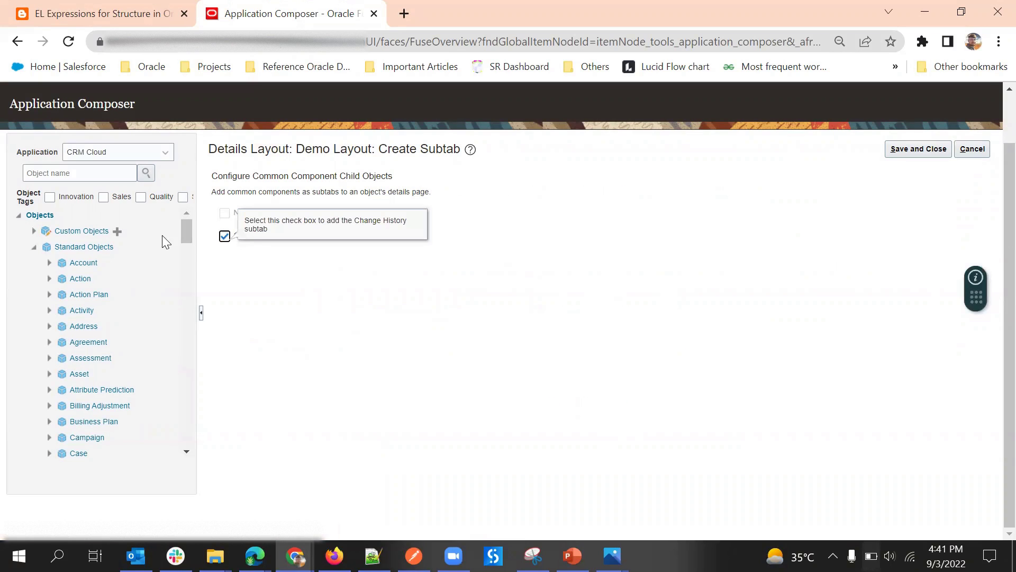
pyautogui.click(899, 151)
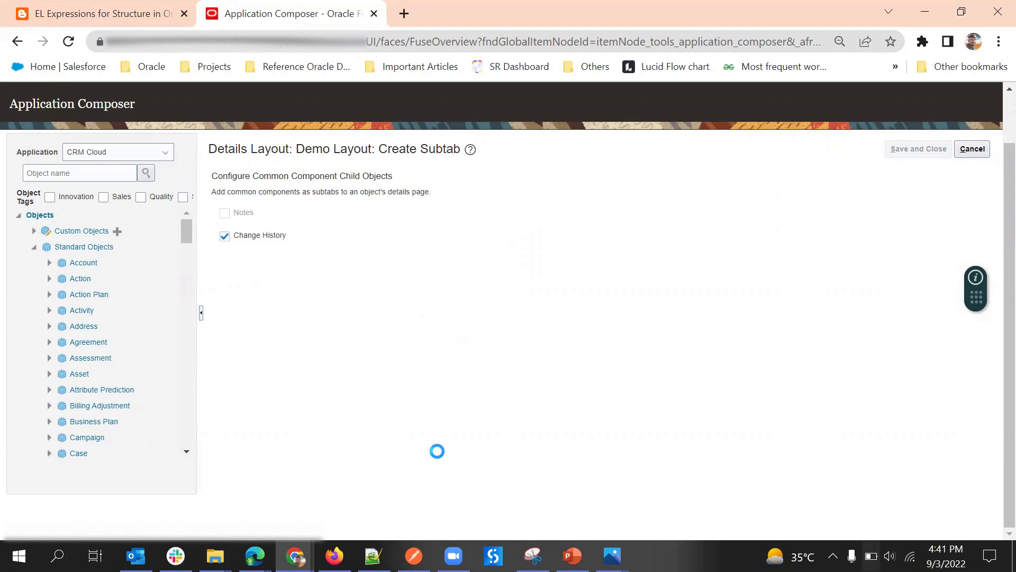
pyautogui.moveTo(453, 555)
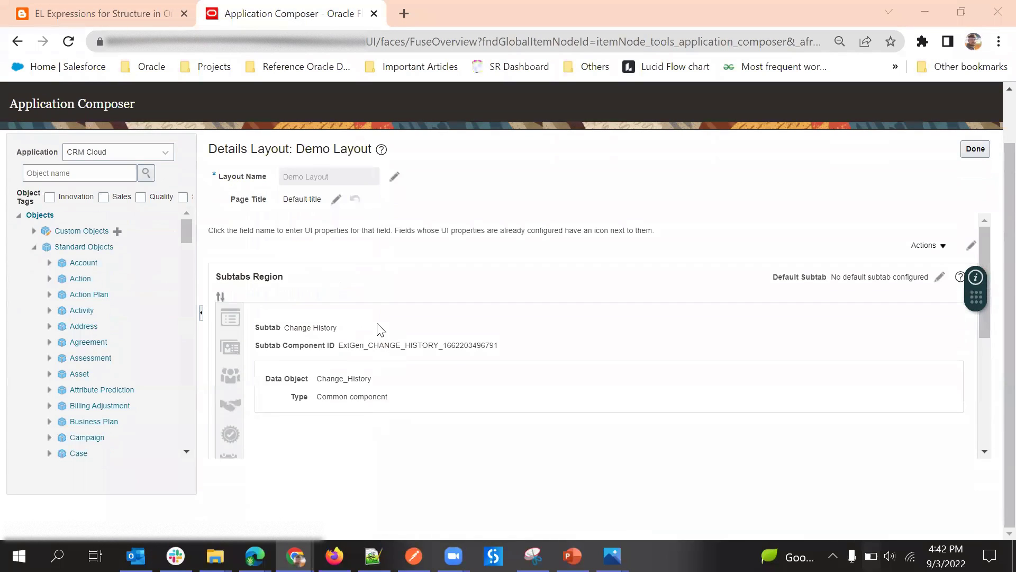
# - Finish editing the Demo Layout and check it in the Opportunity's Details Page Layouts list
pyautogui.scroll(1, 358, 341)
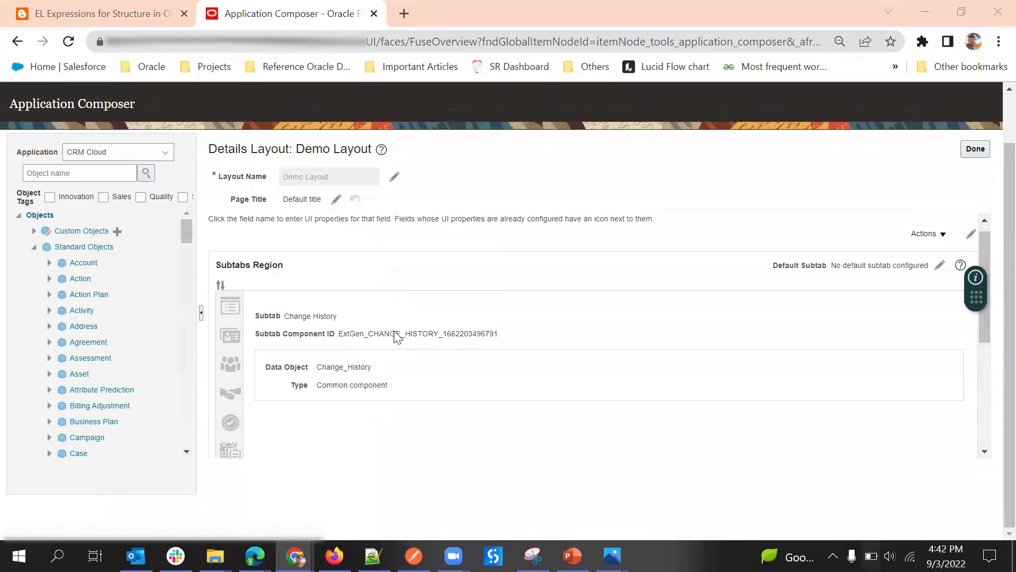
pyautogui.scroll(1, 838, 253)
pyautogui.click(976, 149)
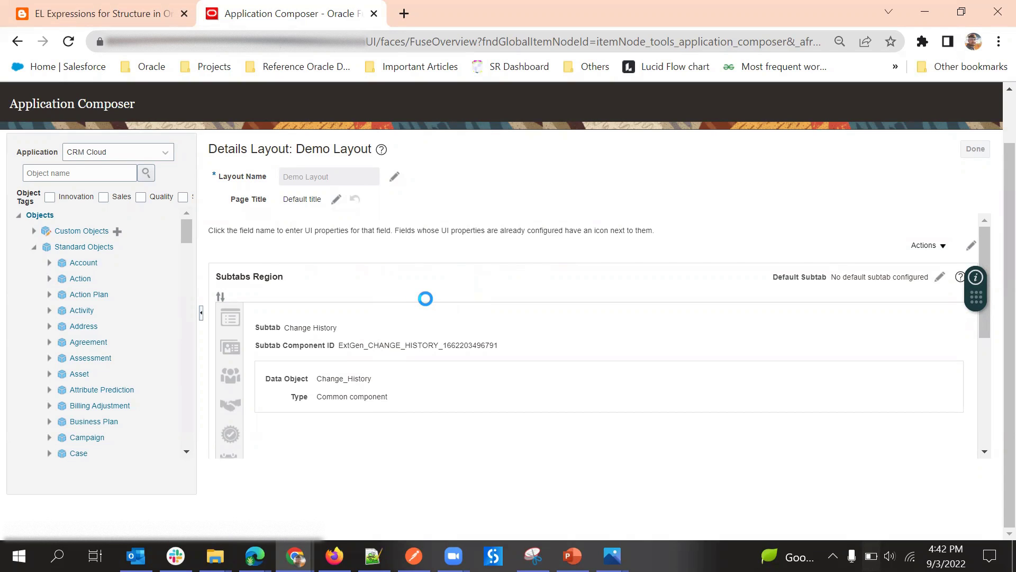
pyautogui.scroll(-3, 478, 259)
pyautogui.scroll(3, 471, 286)
pyautogui.scroll(-5, 461, 338)
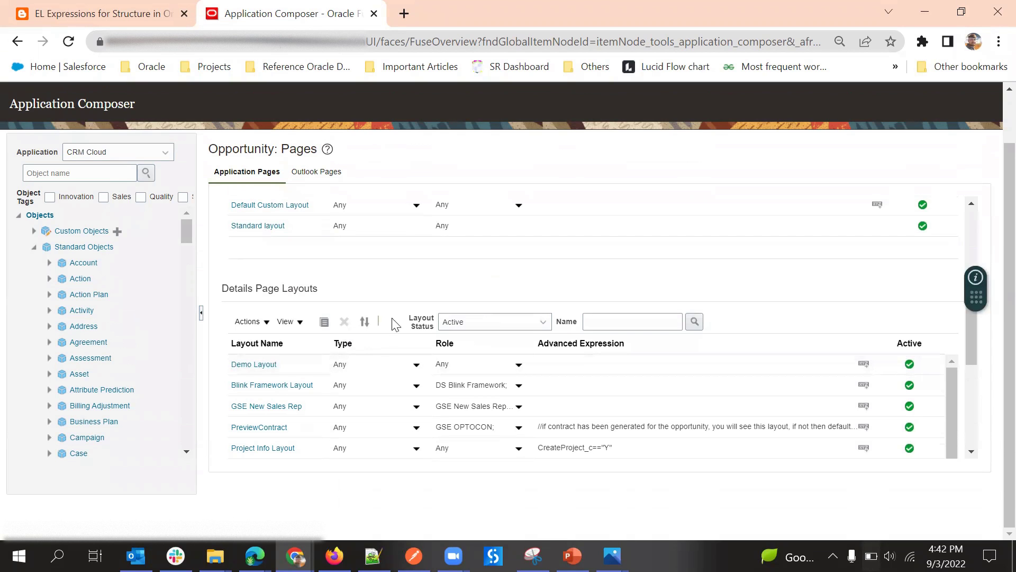
# - Open the testt opportunity from the Opportunities work area and show its Change History subtab
pyautogui.scroll(5, 351, 293)
pyautogui.scroll(2, 36, 140)
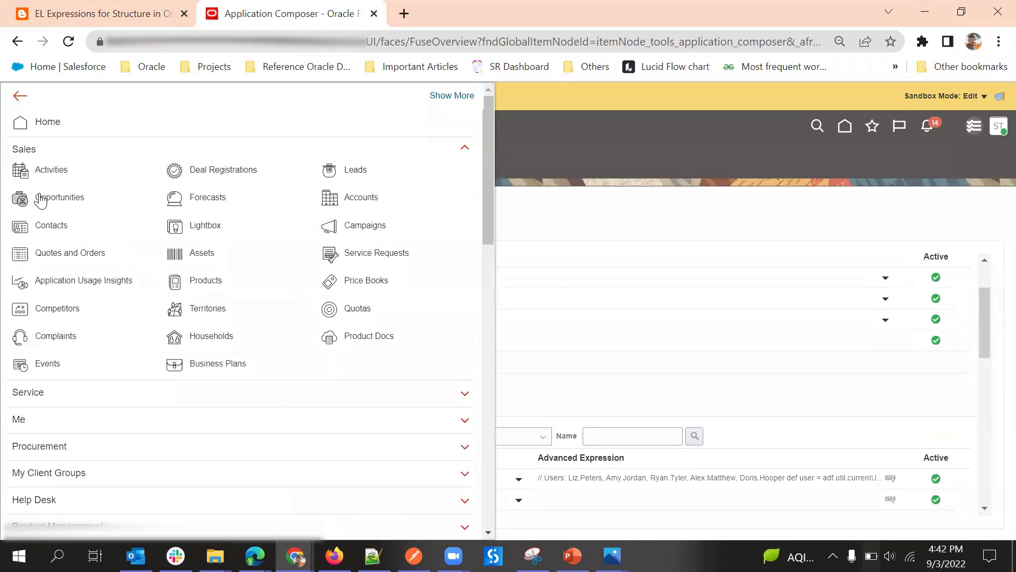
pyautogui.click(717, 261)
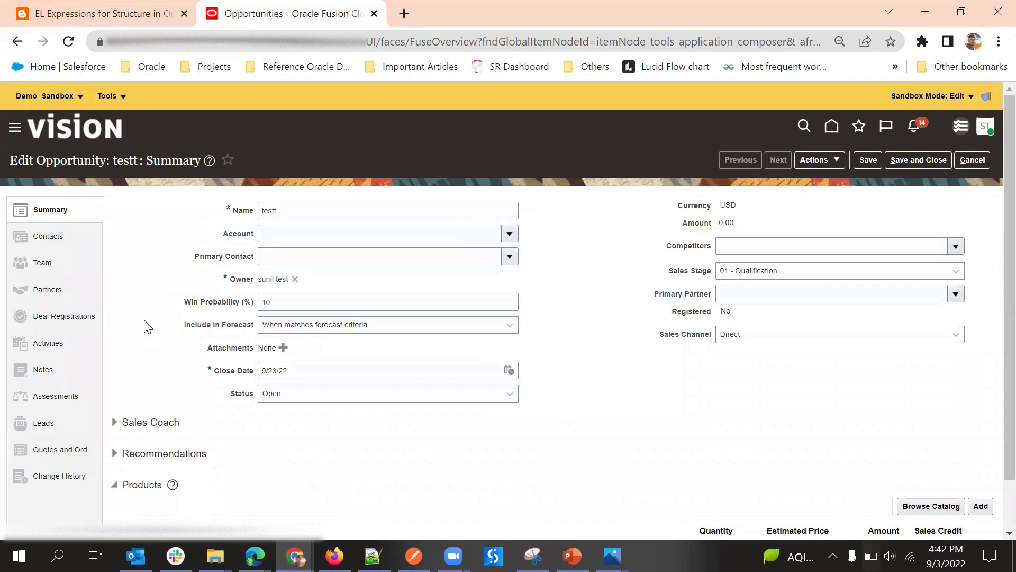
pyautogui.scroll(-2, 42, 410)
pyautogui.click(61, 419)
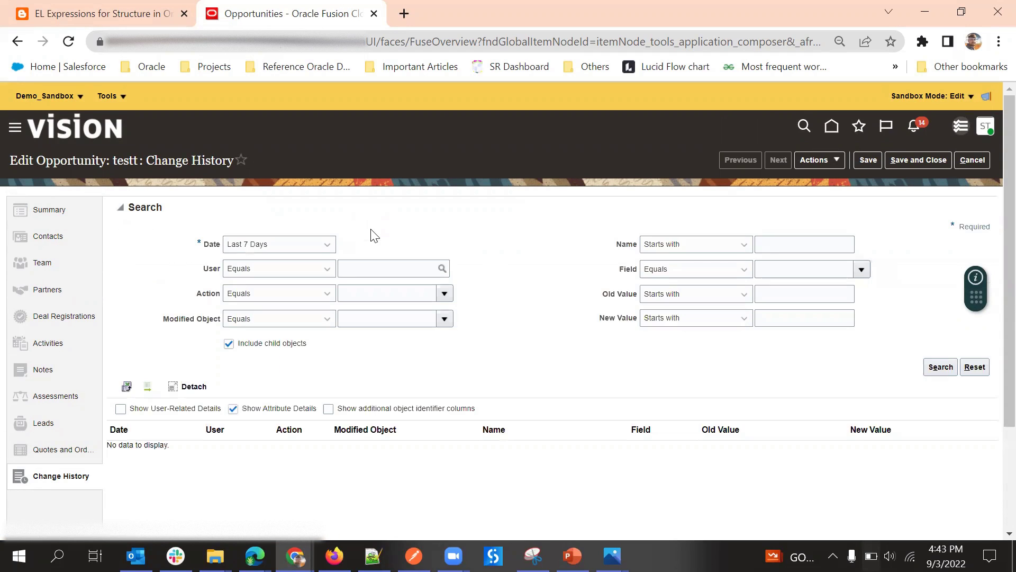
# - Look through the date conditions of the change history search and choose Before
pyautogui.click(291, 245)
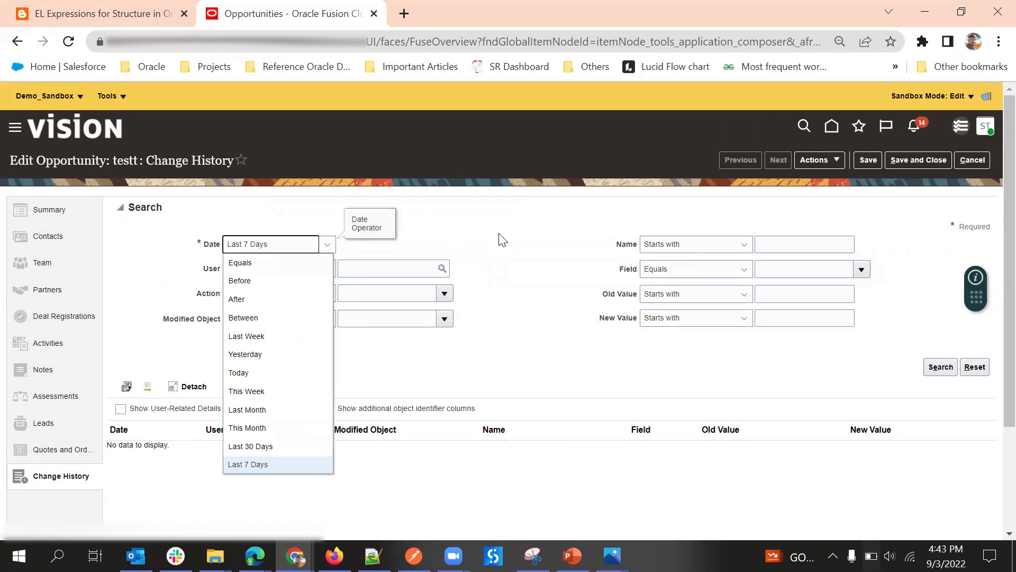
pyautogui.click(289, 253)
pyautogui.click(284, 252)
pyautogui.click(510, 245)
pyautogui.click(244, 250)
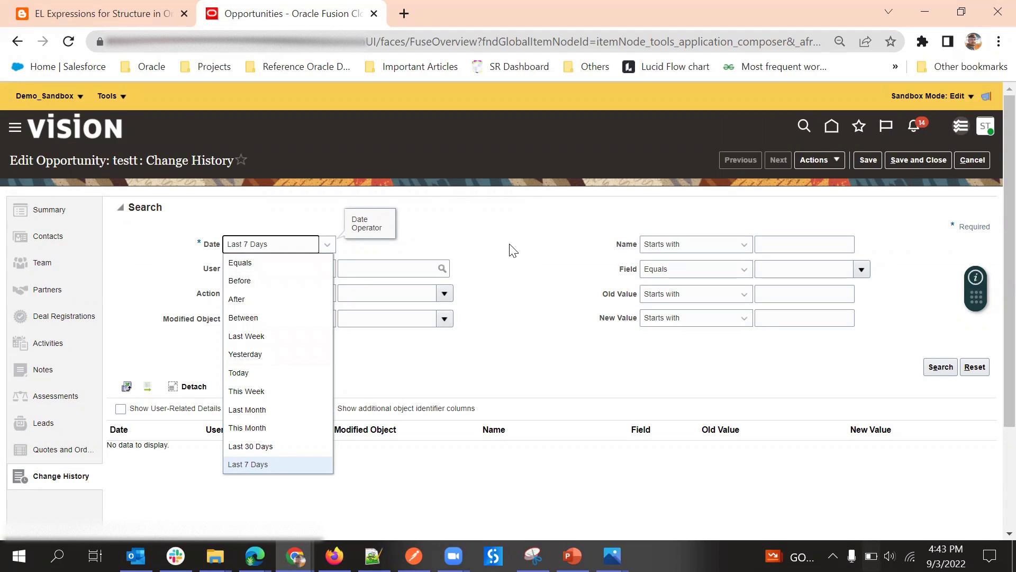
pyautogui.click(243, 284)
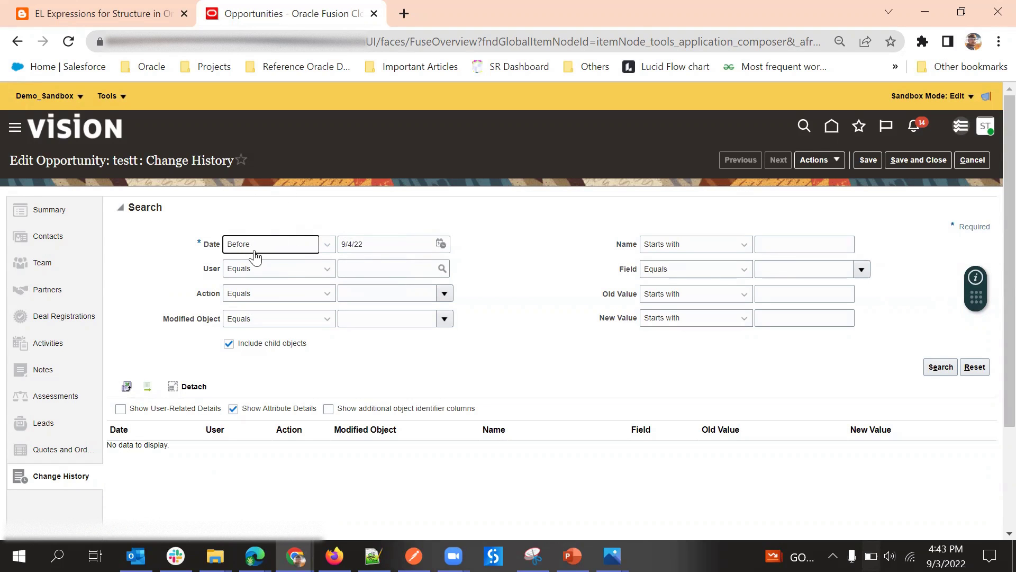
# - Set the change history search date to 9/5/22 and run the search
pyautogui.click(440, 244)
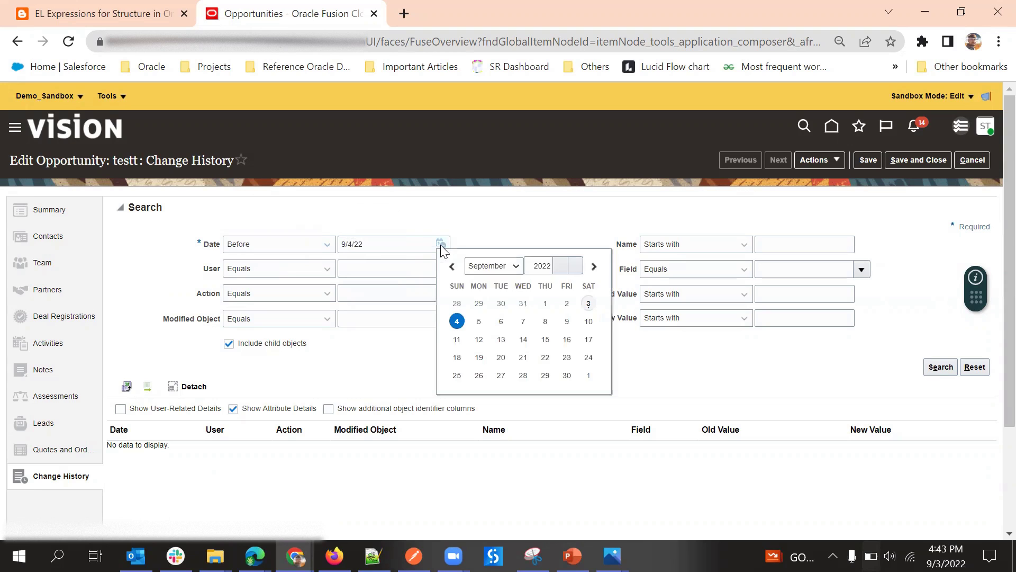
pyautogui.click(456, 321)
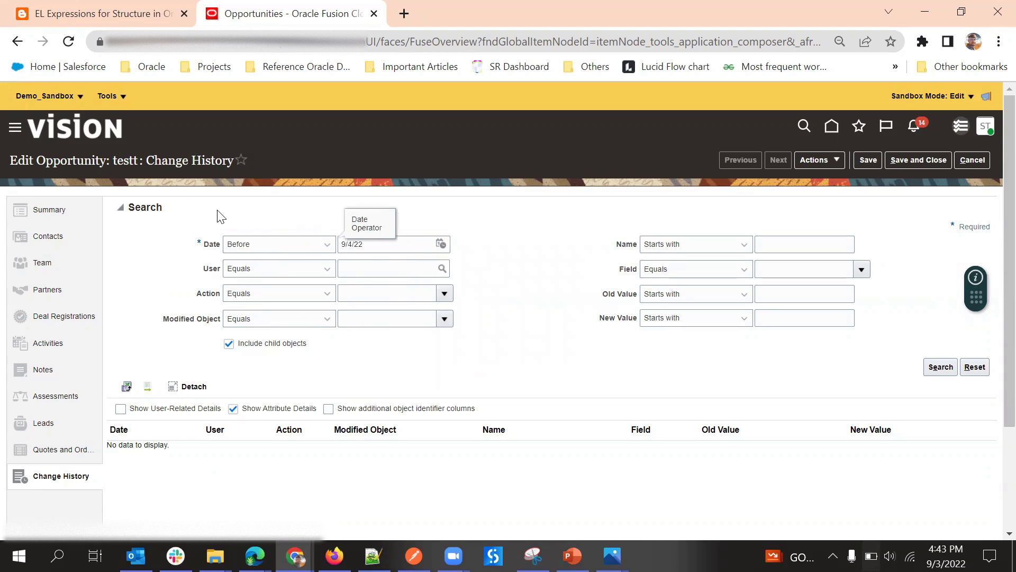
pyautogui.click(441, 244)
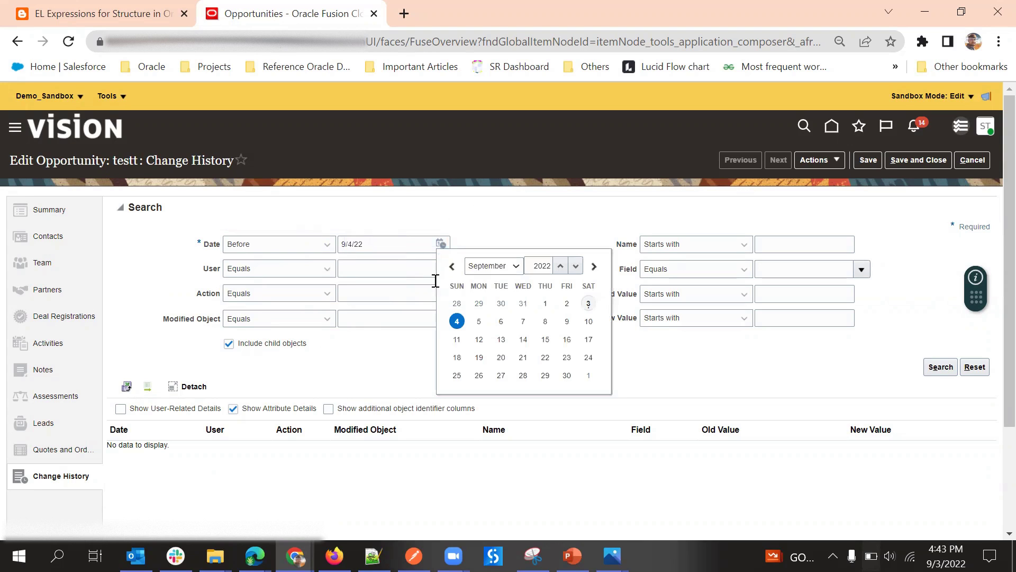
pyautogui.click(479, 321)
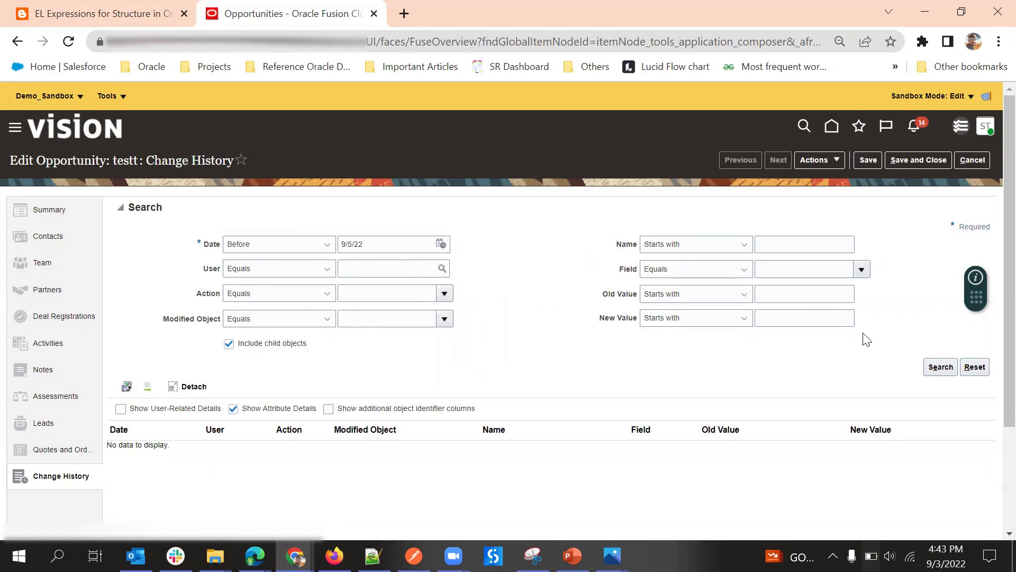
pyautogui.click(930, 370)
pyautogui.scroll(-3, 540, 250)
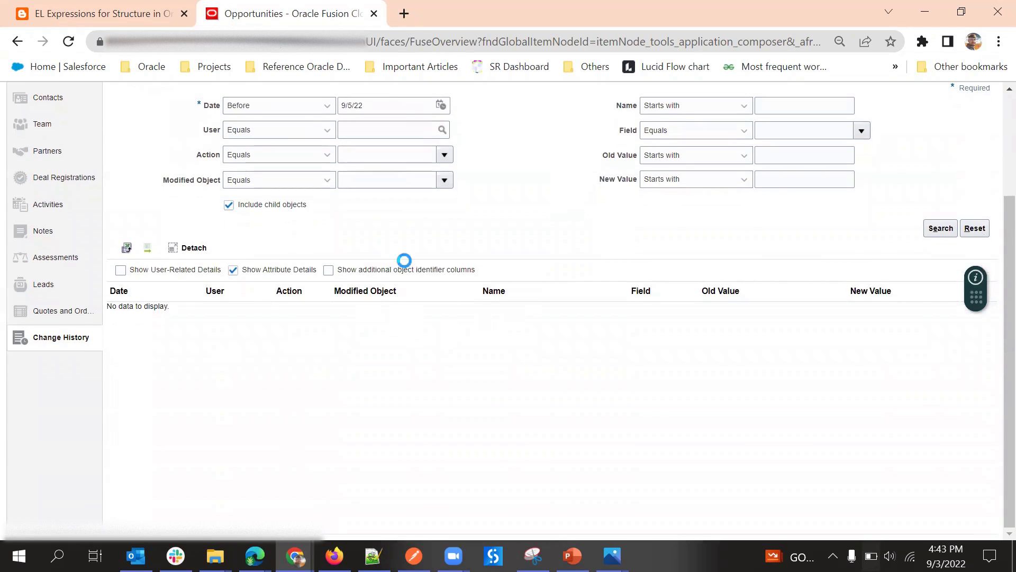
pyautogui.scroll(2, 404, 266)
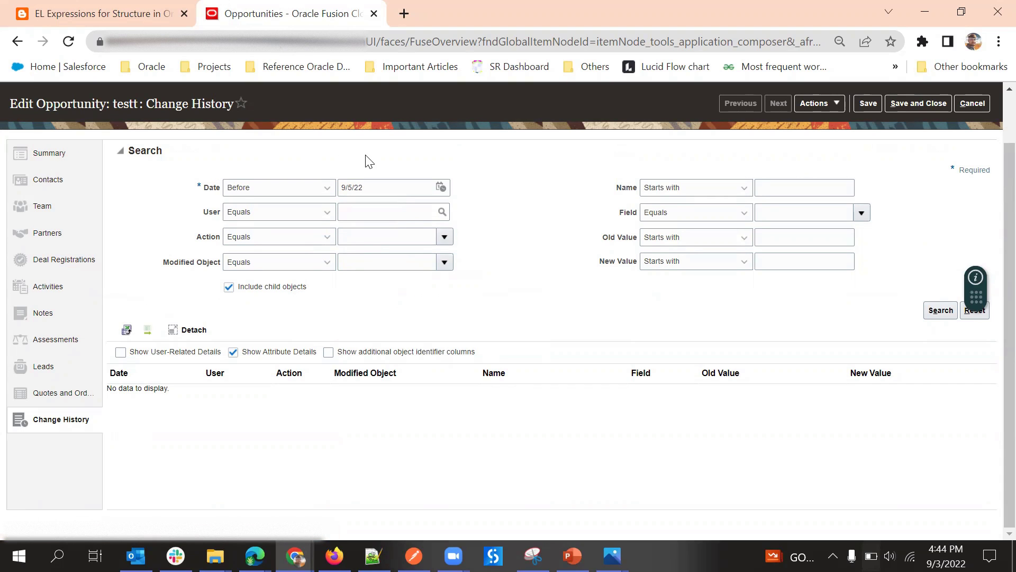
# - Return to the testt opportunity's Summary and set its Sales Stage to 03 - Building Vision
pyautogui.click(55, 153)
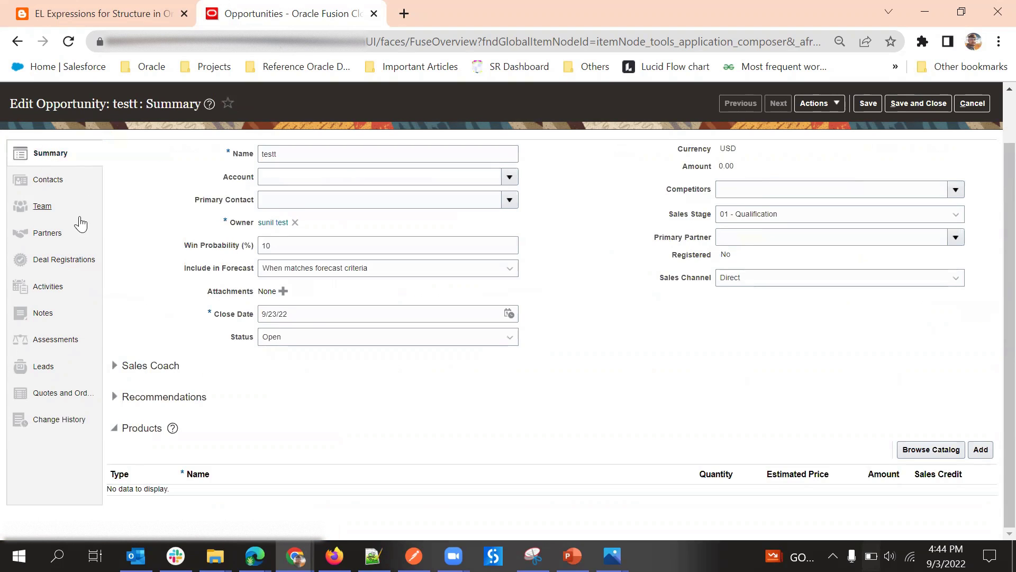
pyautogui.click(509, 201)
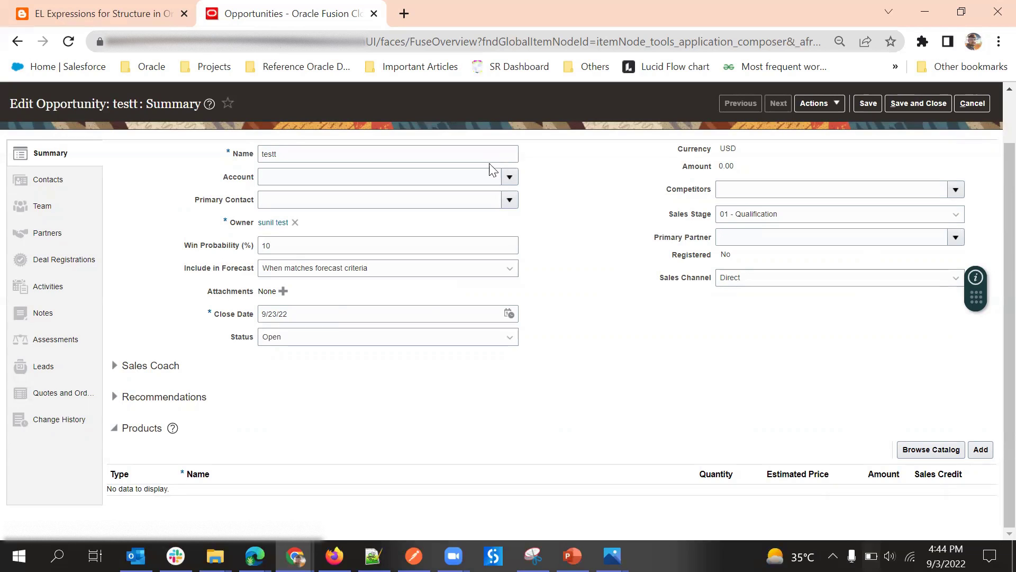
pyautogui.click(509, 176)
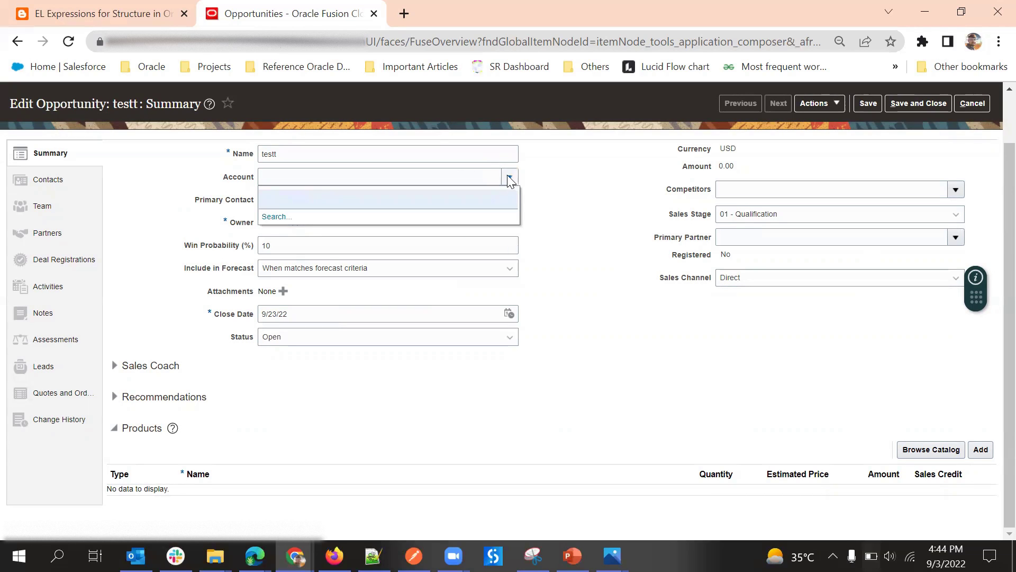
pyautogui.click(632, 234)
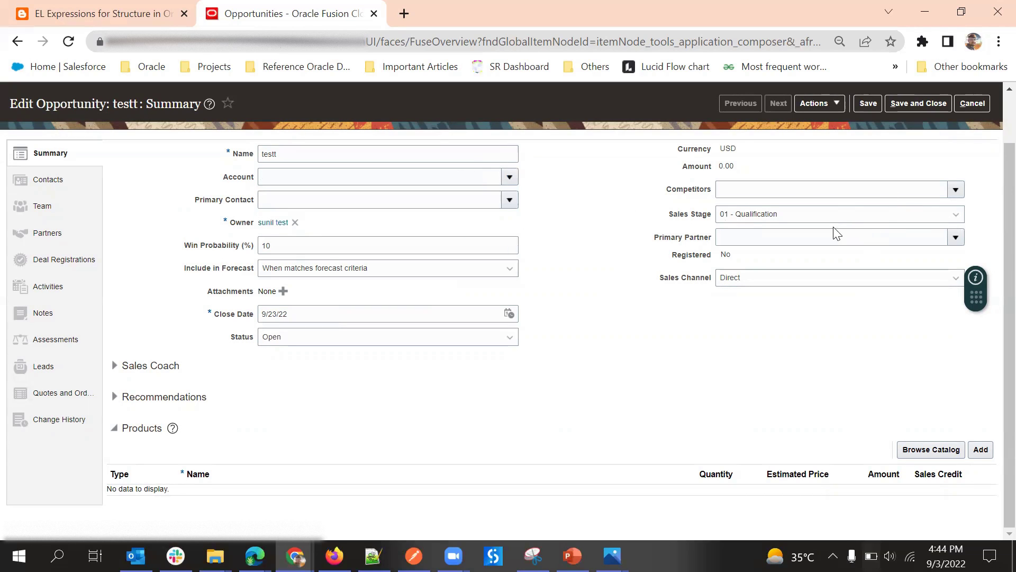
pyautogui.click(739, 215)
pyautogui.click(743, 264)
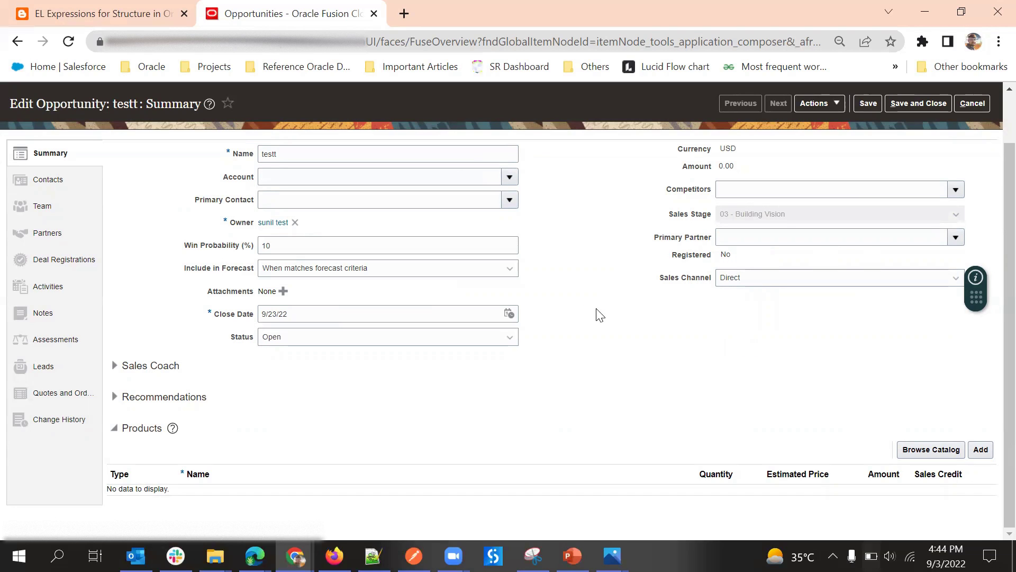
# - Set the testt opportunity's Win Probability to 56 and its Sales Channel to Indirect
pyautogui.click(371, 244)
pyautogui.write('56')
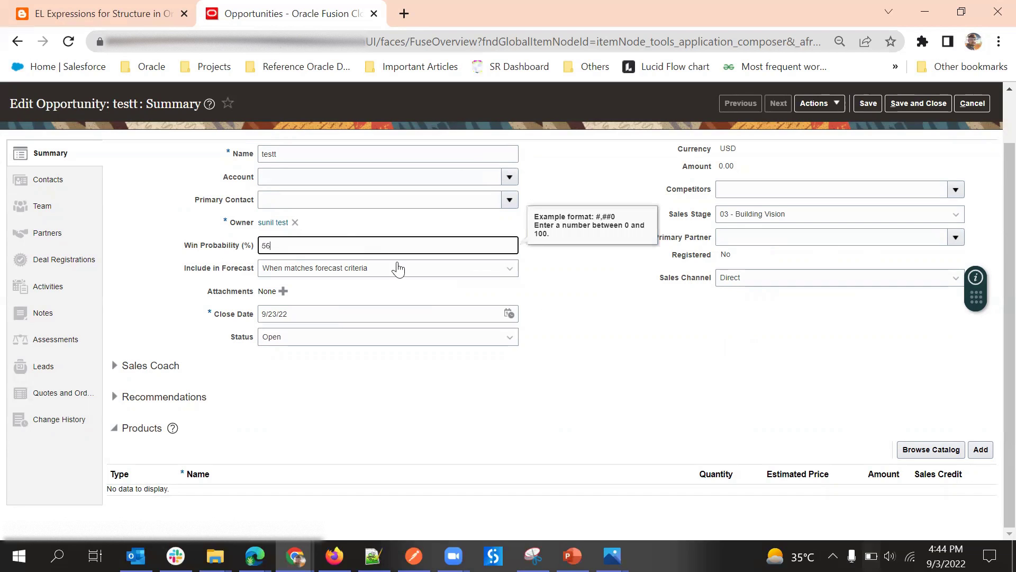
pyautogui.click(614, 311)
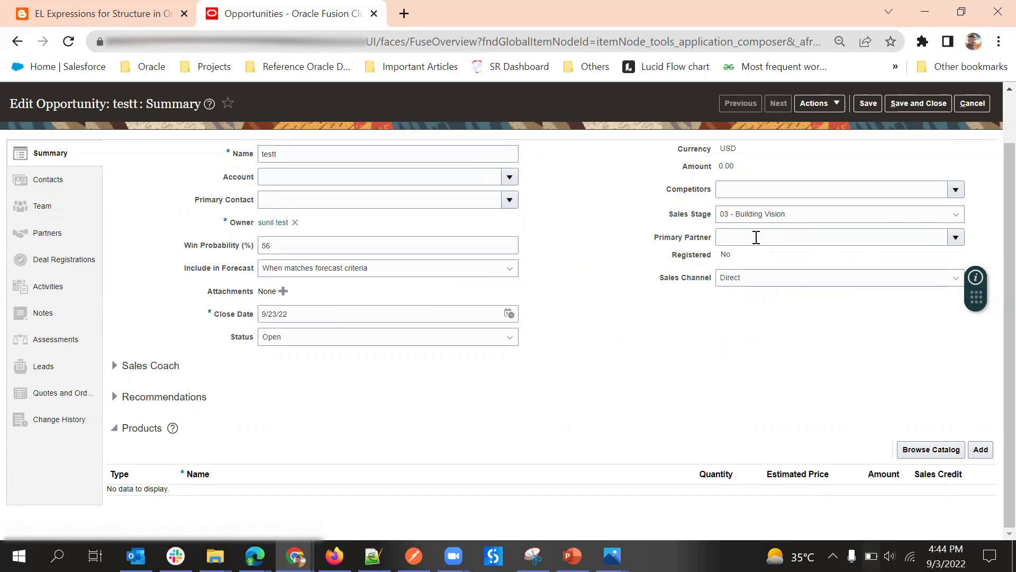
pyautogui.click(956, 237)
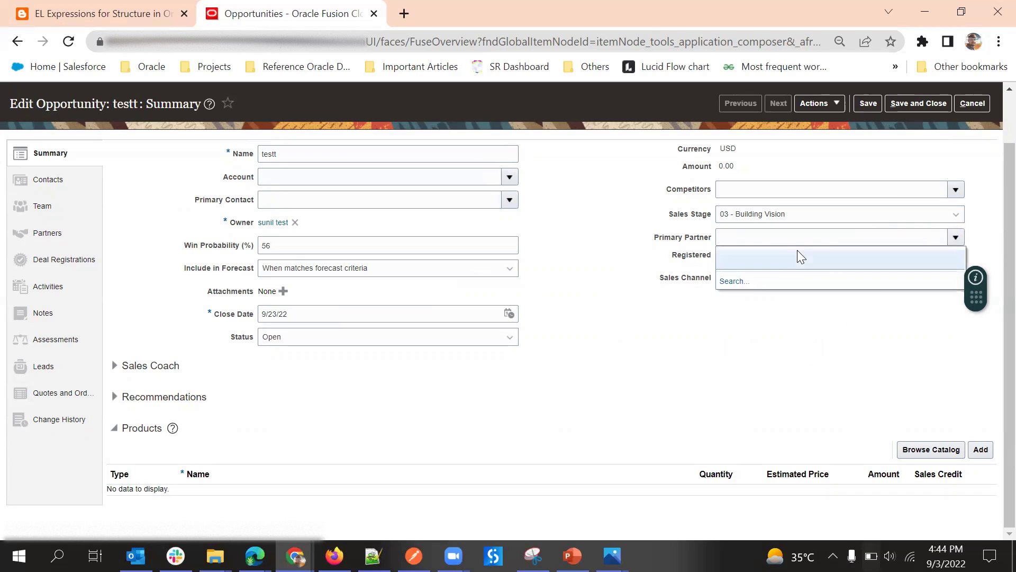
pyautogui.click(698, 310)
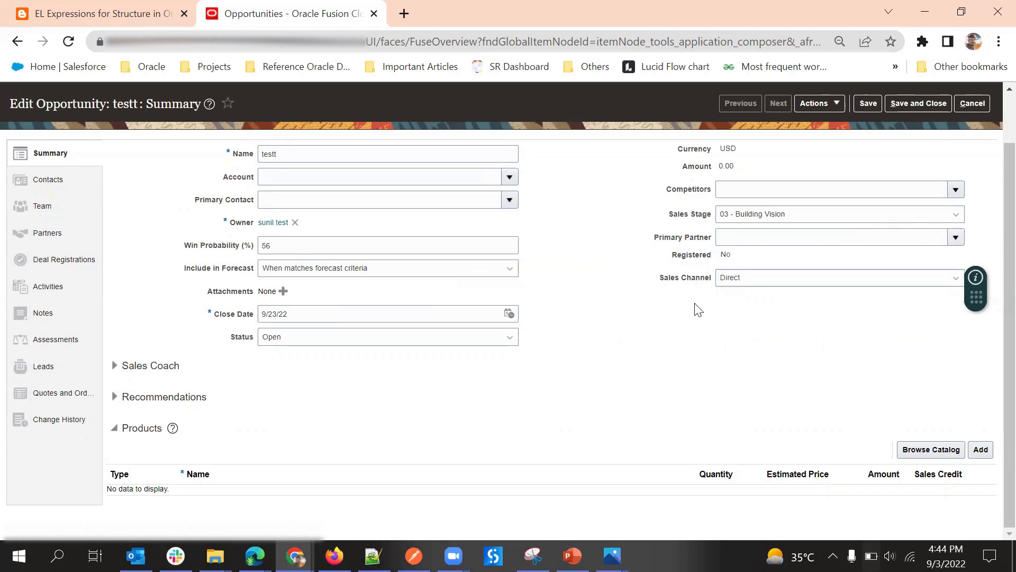
pyautogui.click(726, 282)
pyautogui.click(746, 331)
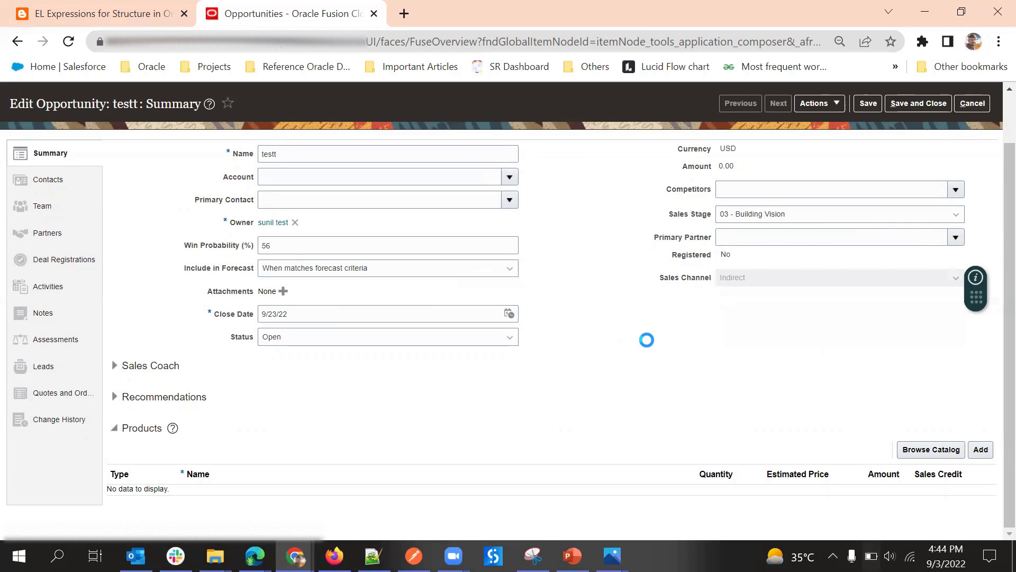
# - Set the opportunity's Status to No Sale with Good lead as the Win/Loss Reason and save it
pyautogui.click(469, 337)
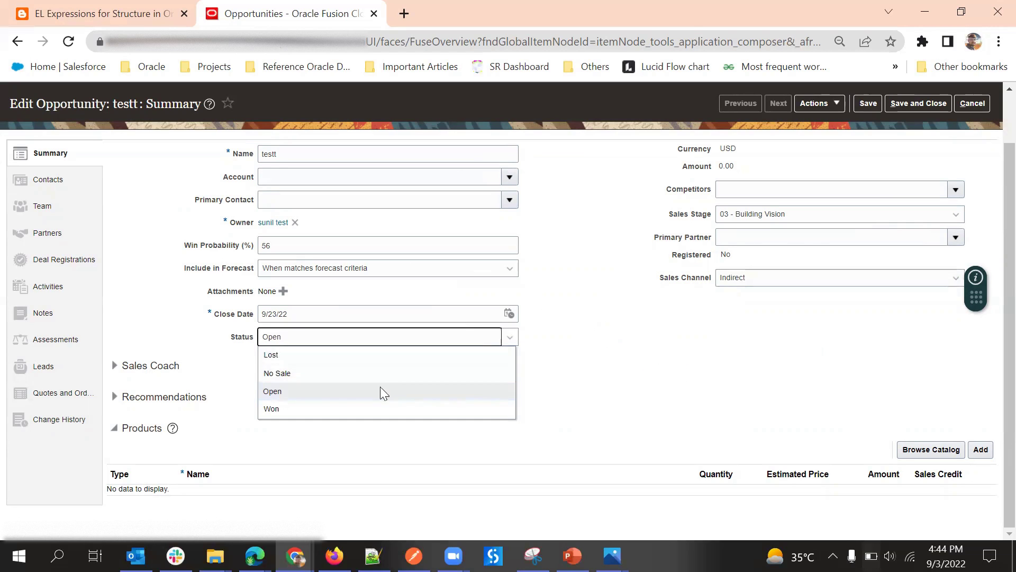
pyautogui.click(331, 372)
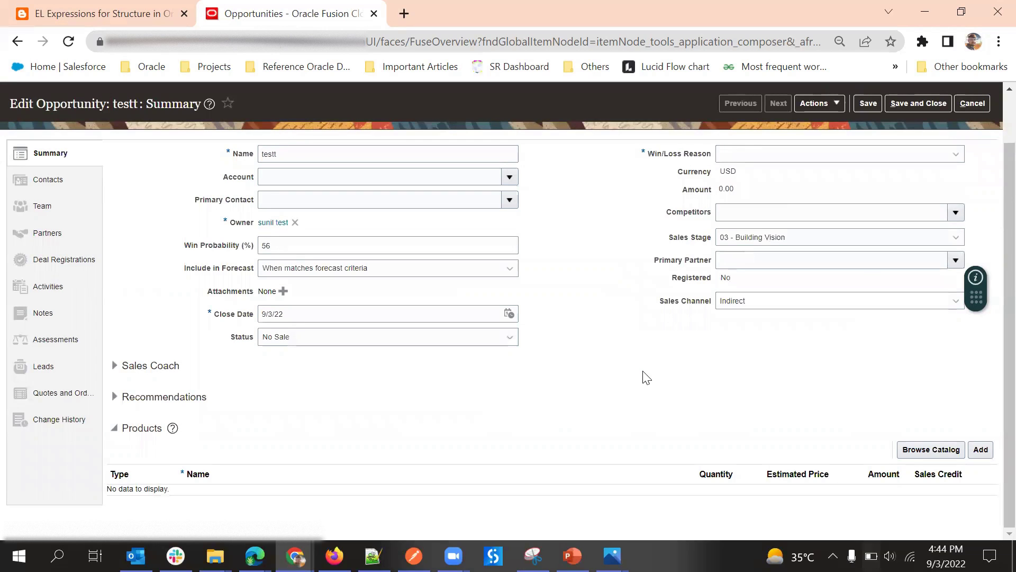
pyautogui.click(754, 260)
pyautogui.click(750, 213)
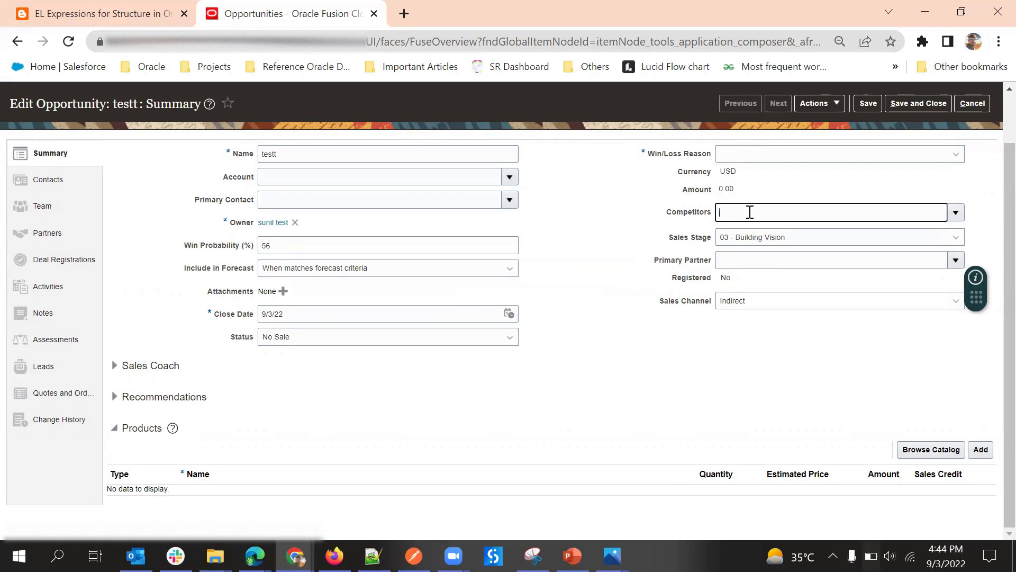
pyautogui.click(750, 155)
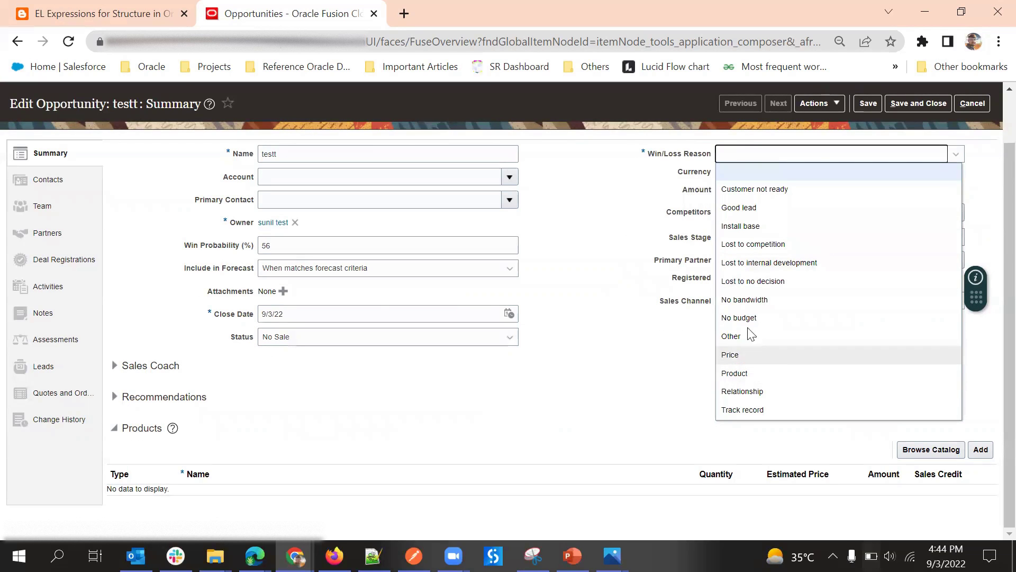
pyautogui.click(760, 215)
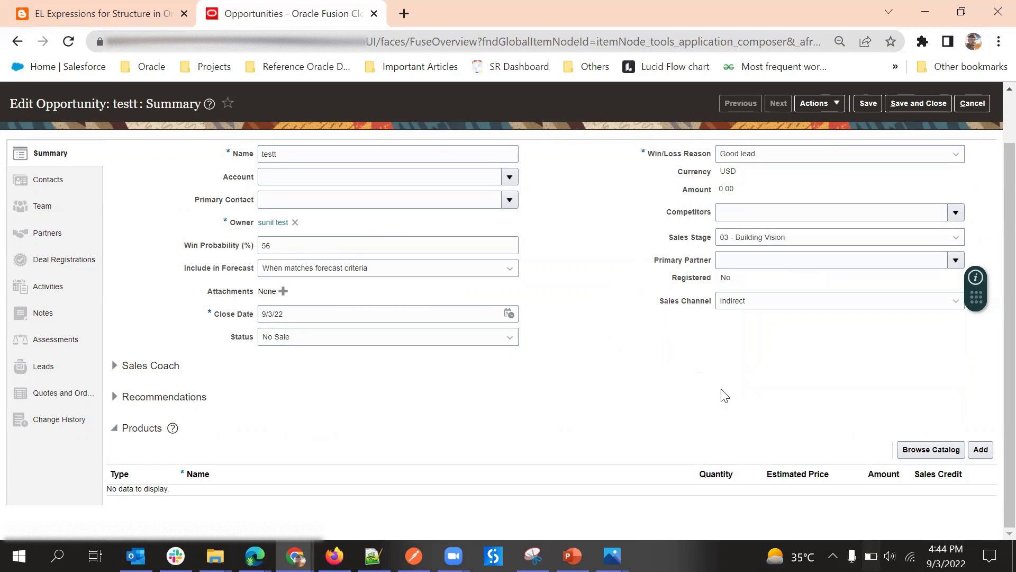
pyautogui.click(866, 103)
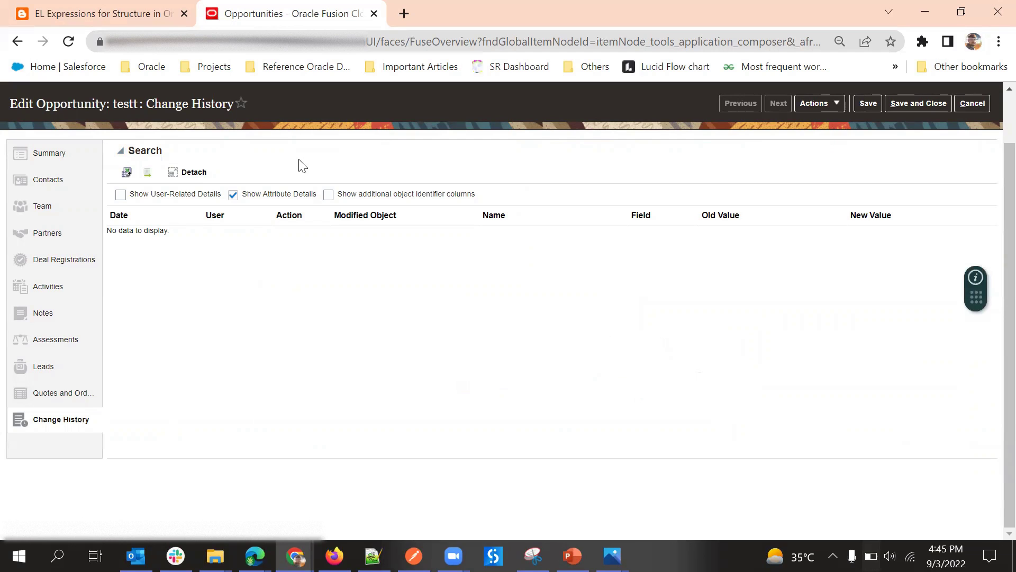
# - Search the opportunity's change history for entries dated before 9/4/22
pyautogui.click(295, 188)
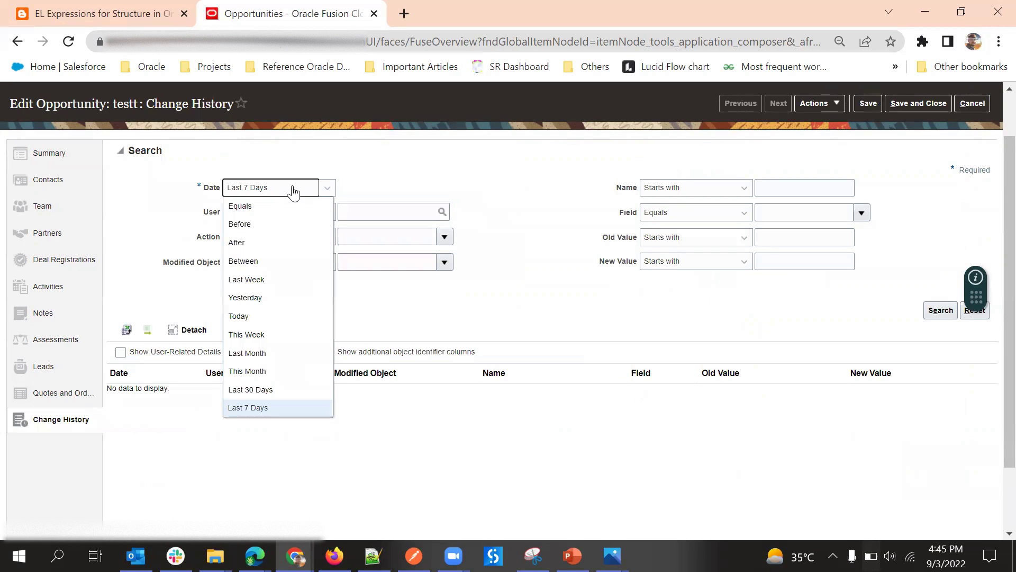
pyautogui.click(285, 222)
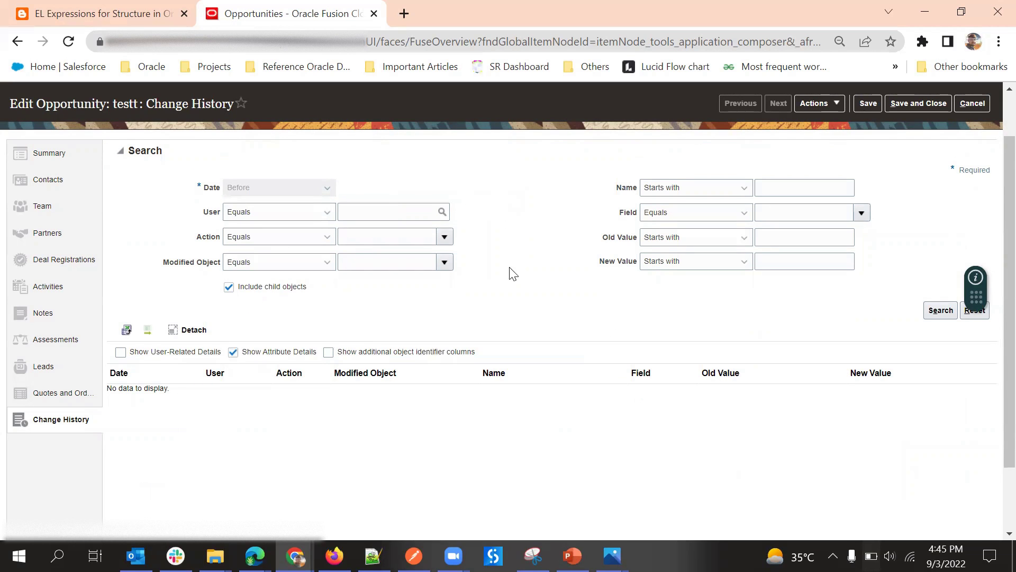
pyautogui.click(945, 312)
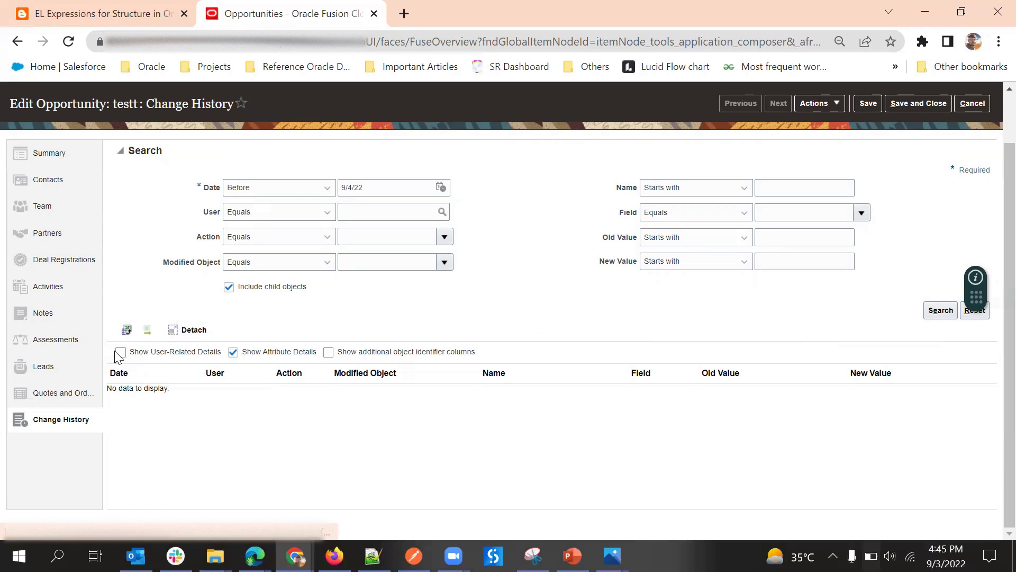
pyautogui.click(336, 355)
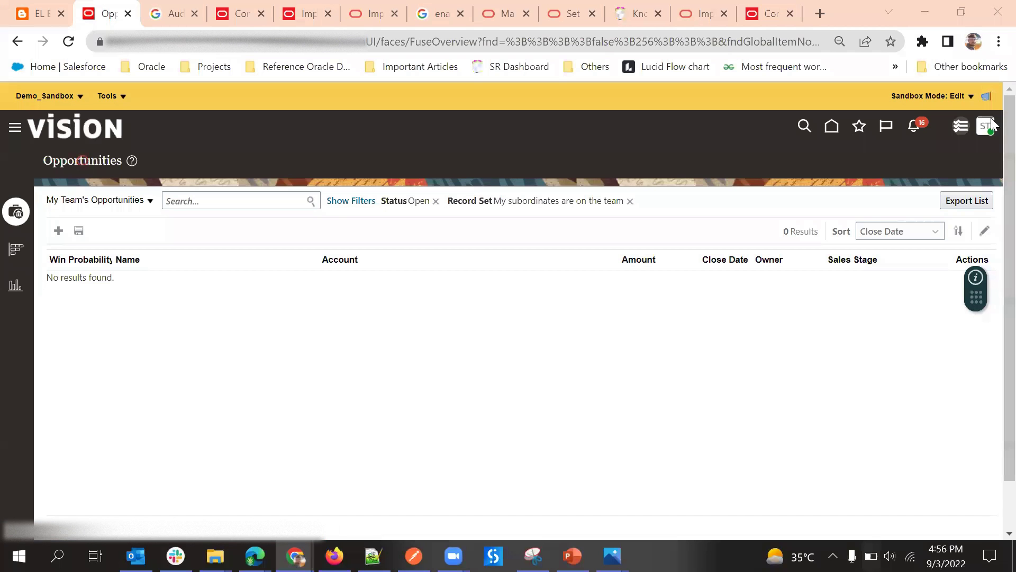
# - Go to Setup and Maintenance and open its task search page
pyautogui.click(986, 129)
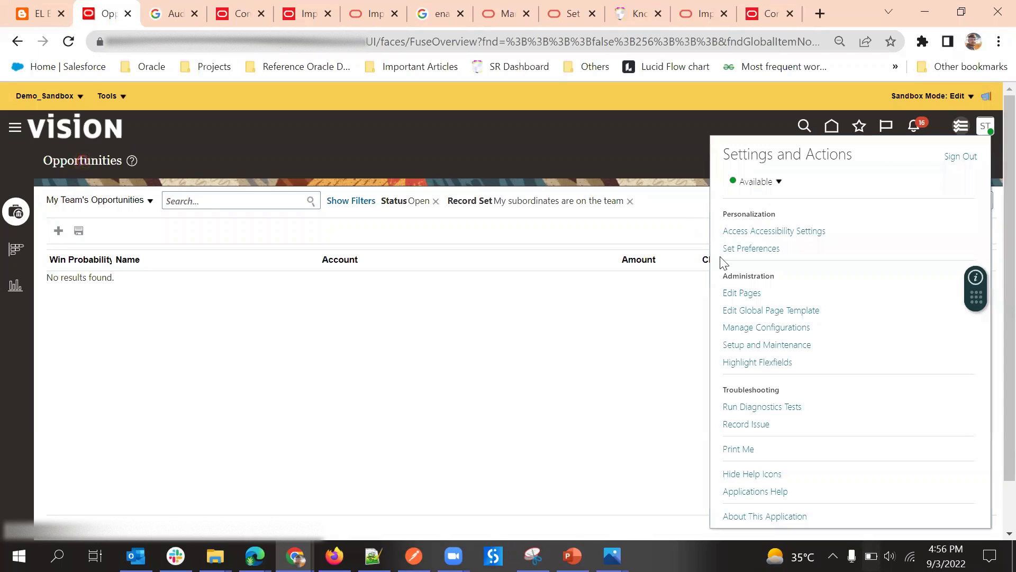
pyautogui.click(754, 346)
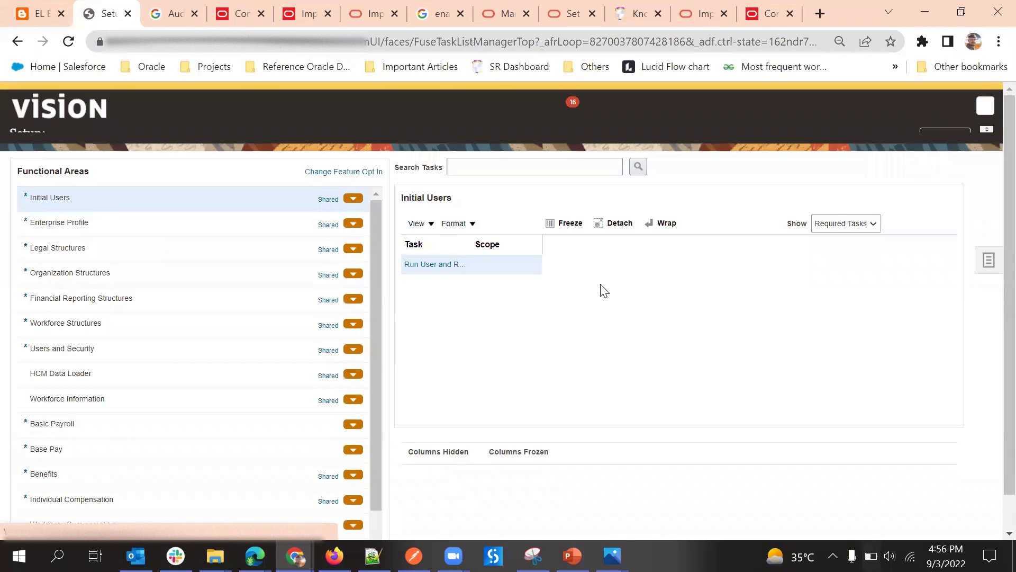
pyautogui.click(987, 291)
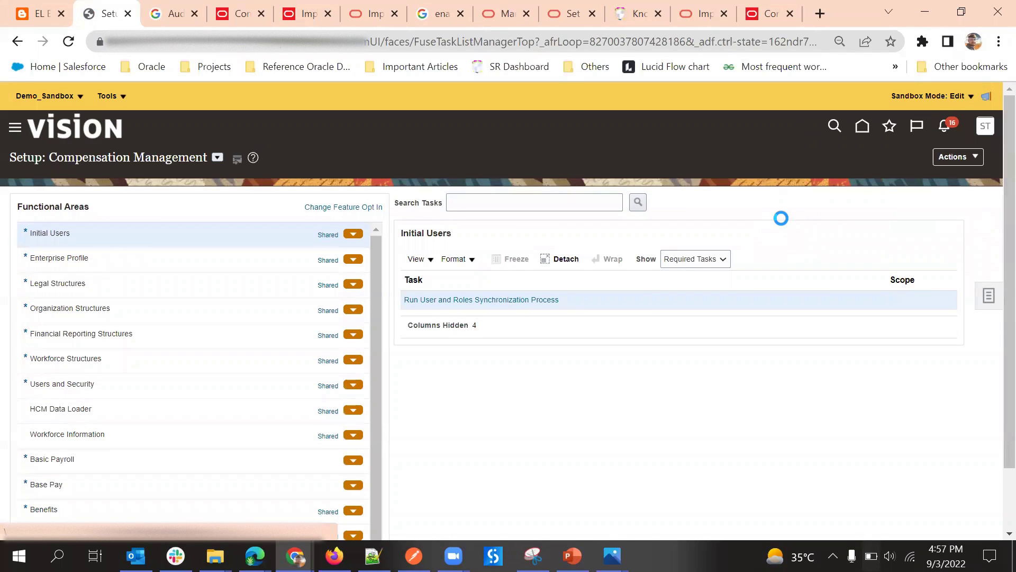
pyautogui.click(866, 299)
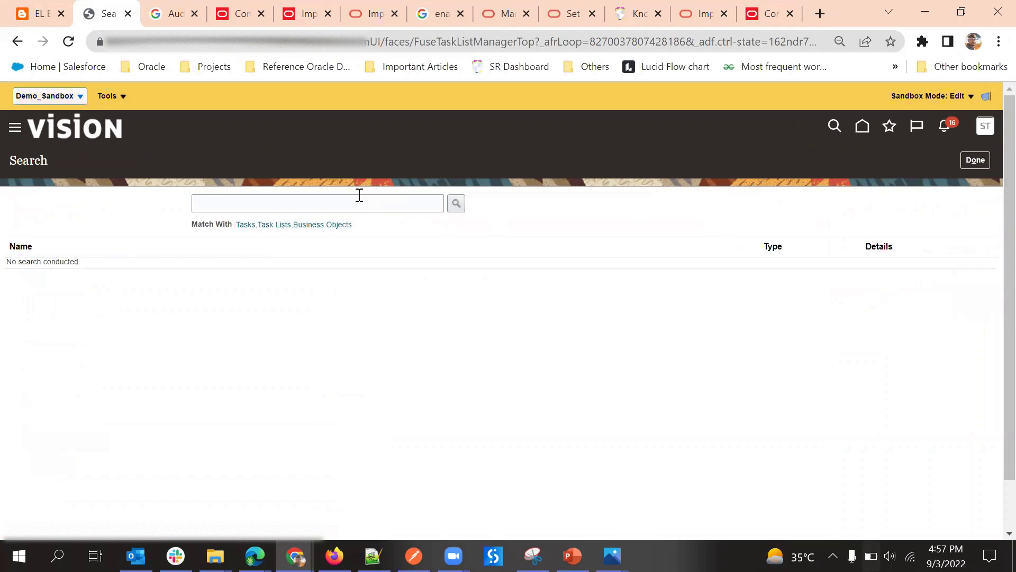
# - Search the setup tasks for "manage audit" and open Manage Audit Policies
pyautogui.click(359, 200)
pyautogui.write('ma')
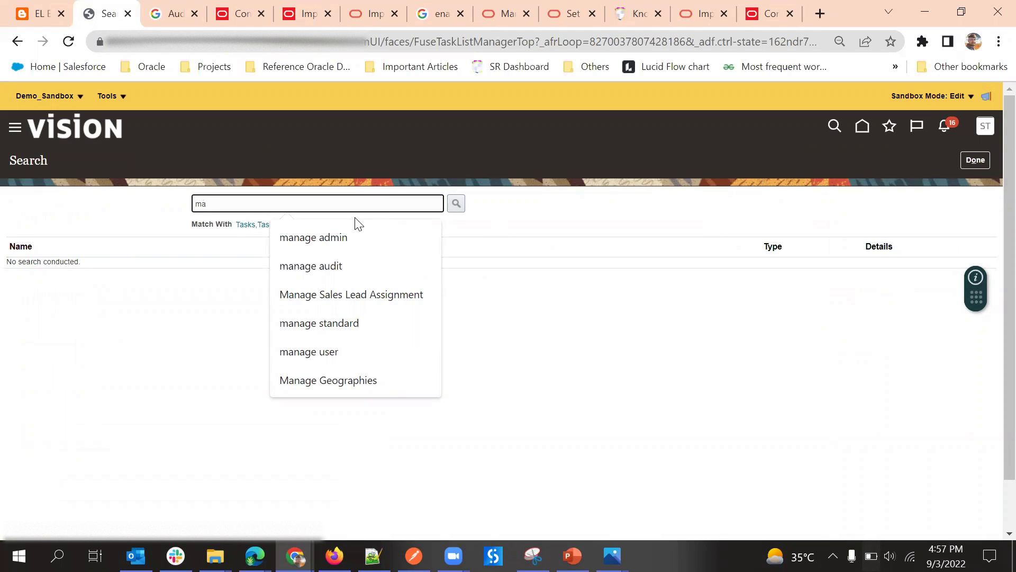
pyautogui.write('nage au')
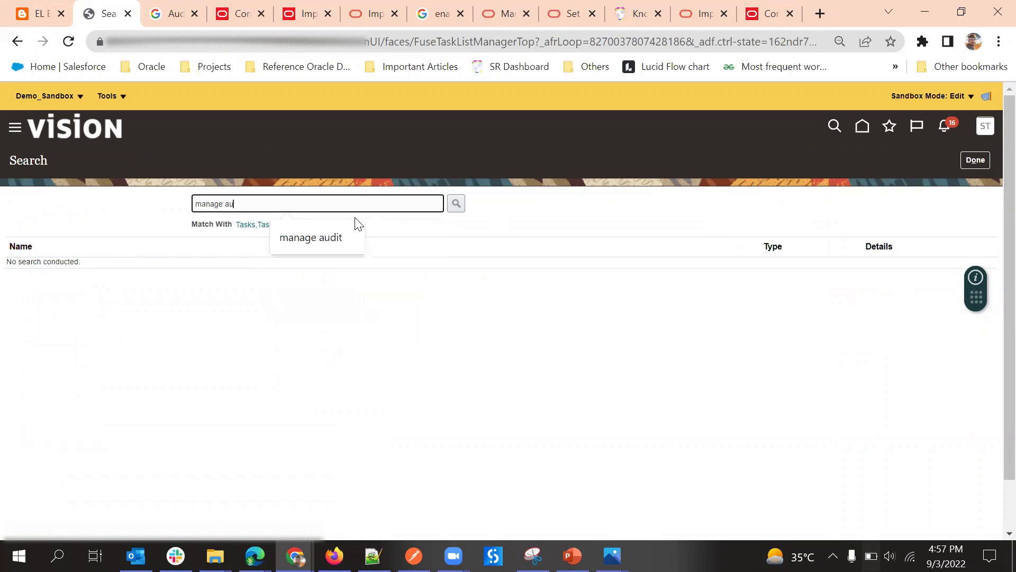
pyautogui.write('d')
pyautogui.press('Down')
pyautogui.press('Return')
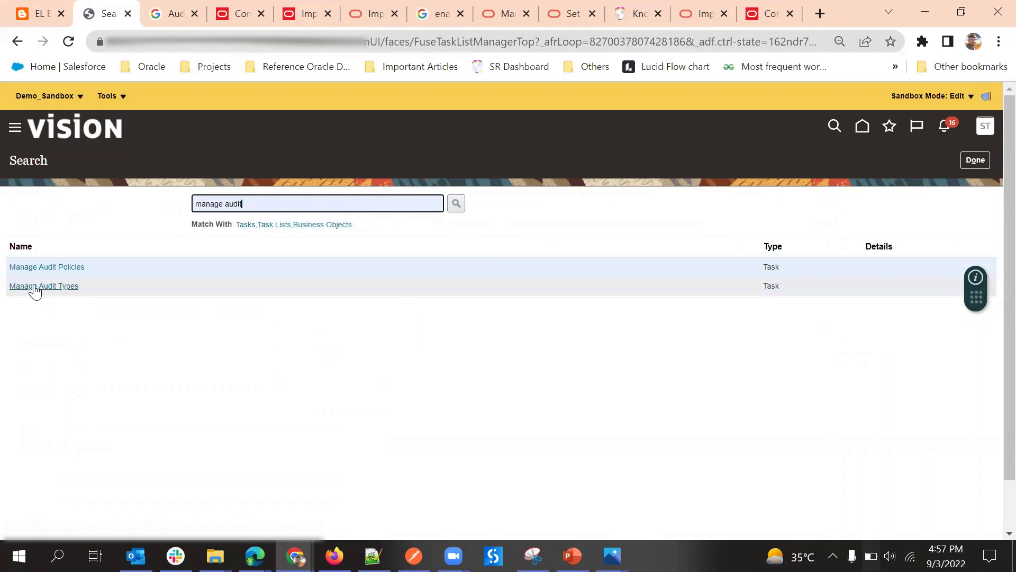
pyautogui.click(47, 266)
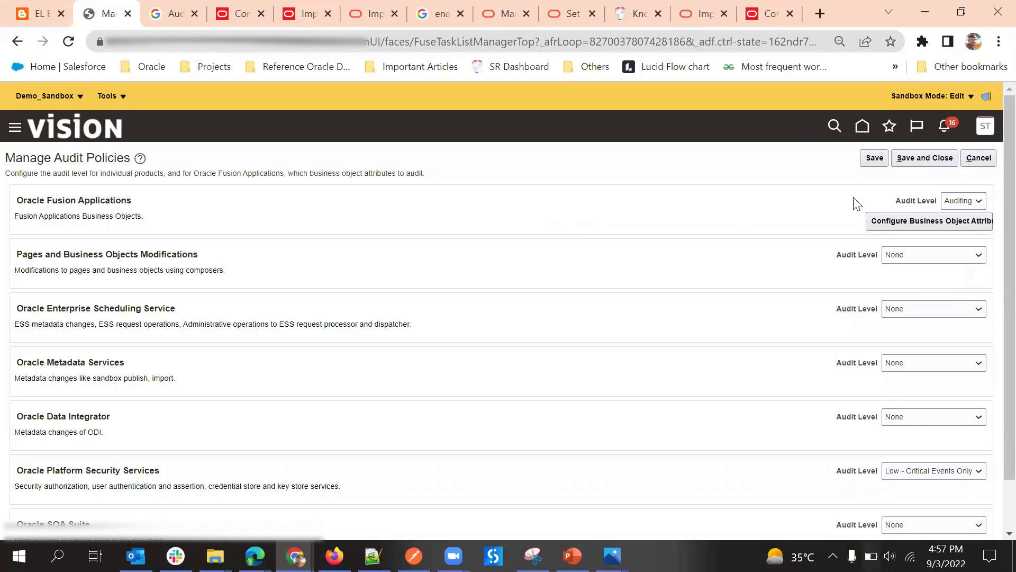
# - Choose Auditing as the Oracle Fusion Applications audit level, then save and close the audit policies
pyautogui.click(965, 203)
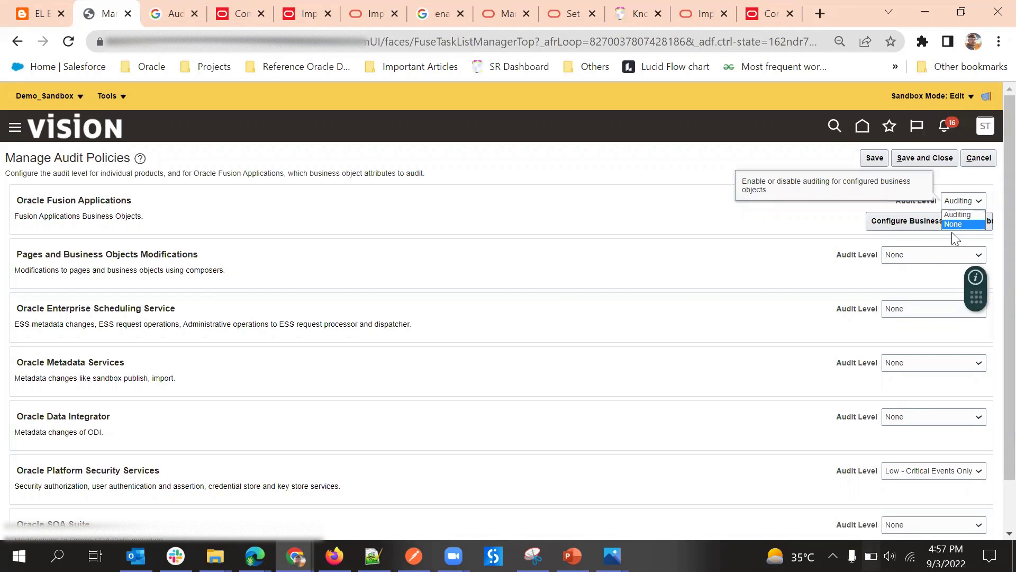
pyautogui.click(674, 154)
pyautogui.click(976, 202)
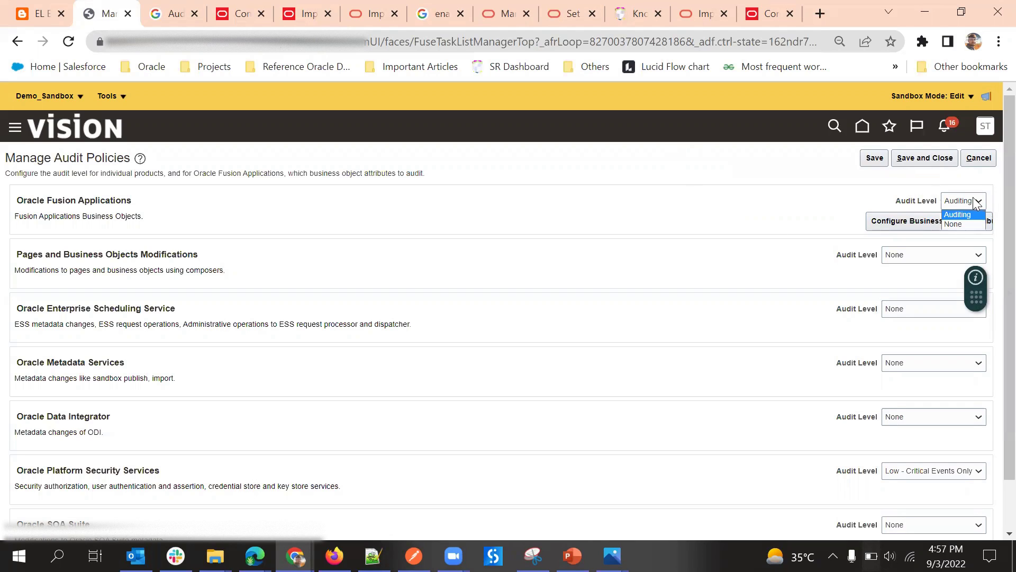
pyautogui.click(681, 183)
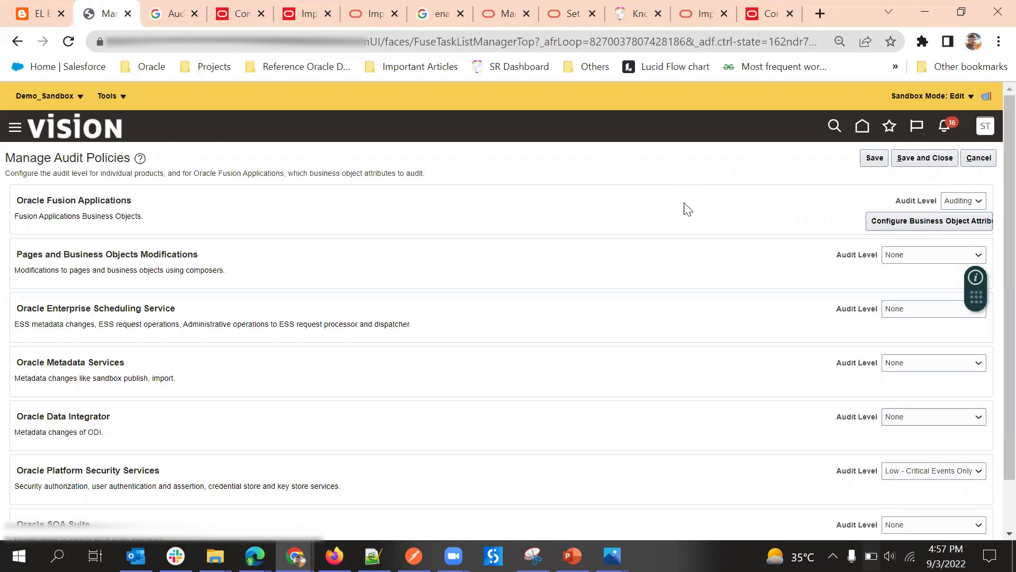
pyautogui.click(975, 203)
pyautogui.click(967, 217)
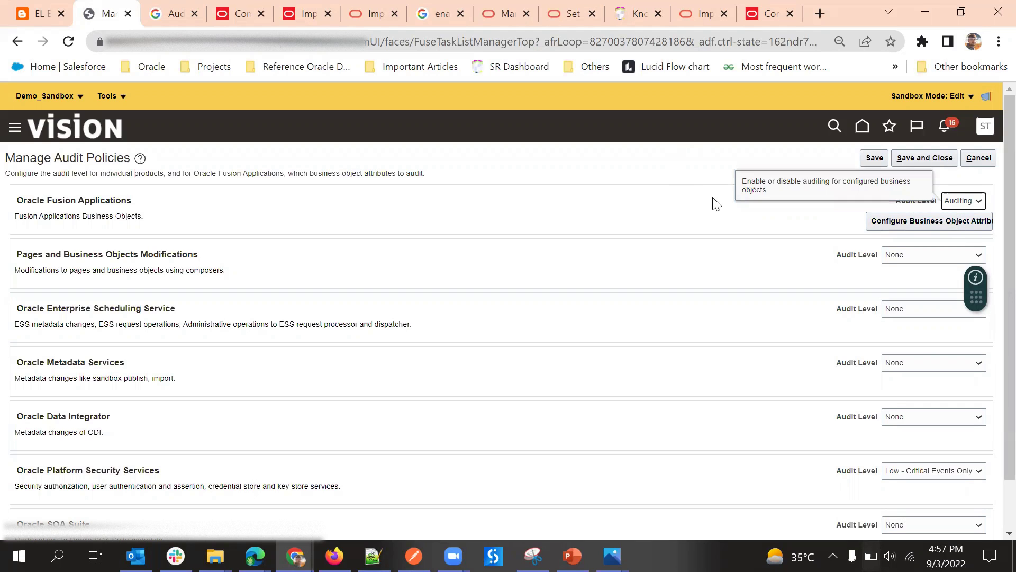
pyautogui.click(927, 154)
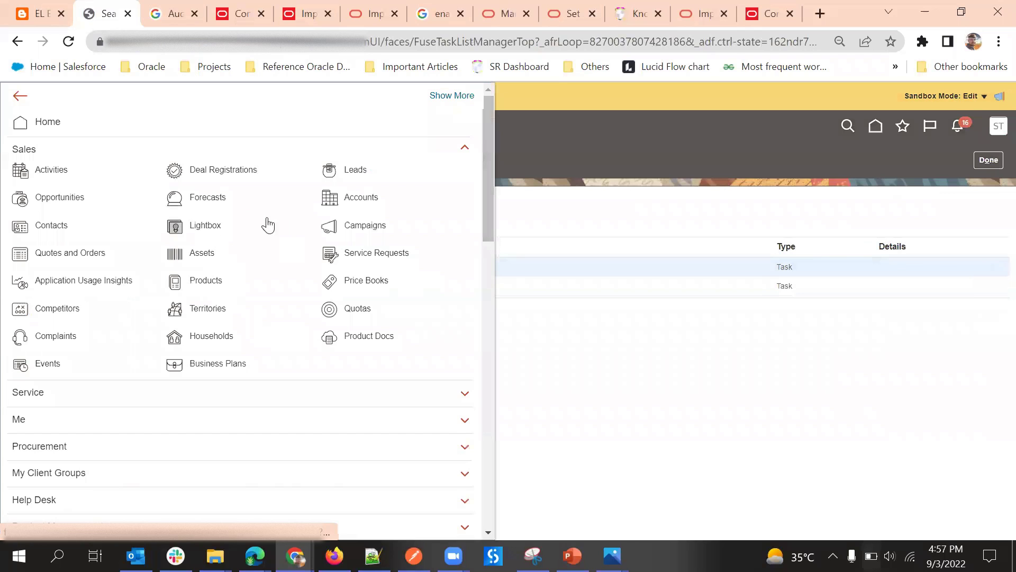
# - Open the testt opportunity from the Opportunities work area and review its Change History entries
pyautogui.click(50, 198)
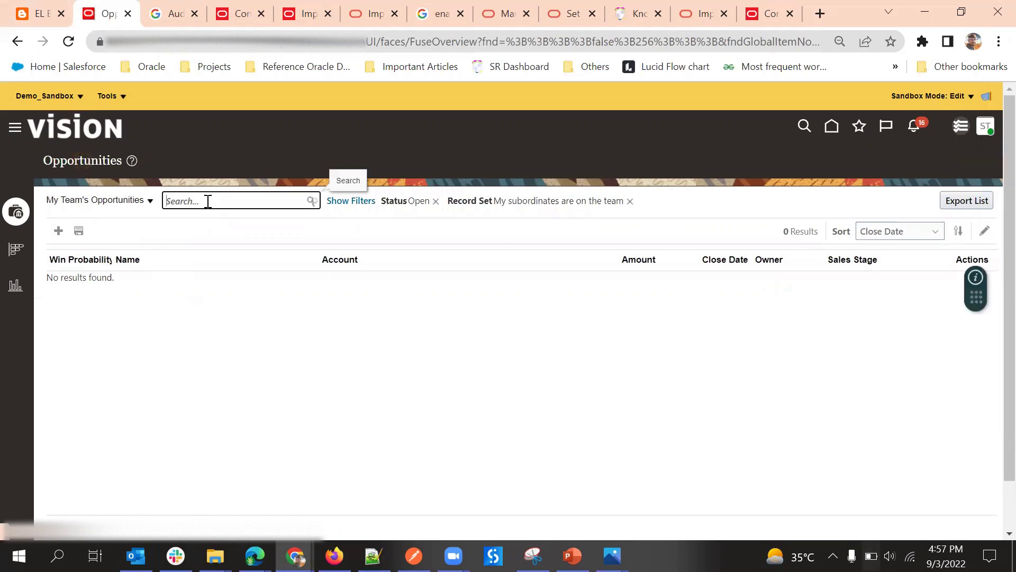
pyautogui.click(208, 202)
pyautogui.click(204, 227)
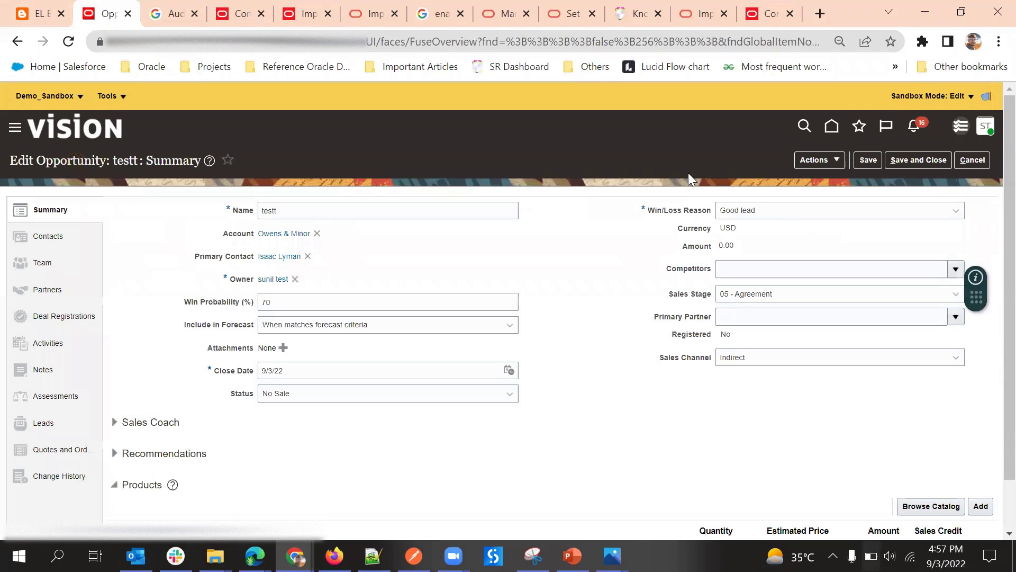
pyautogui.scroll(-1, 424, 349)
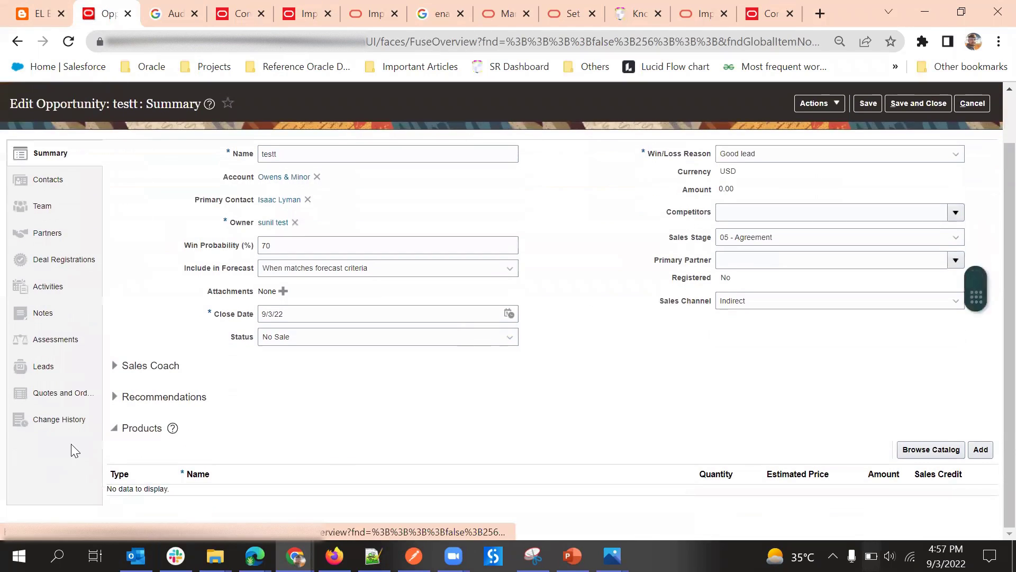
pyautogui.click(58, 423)
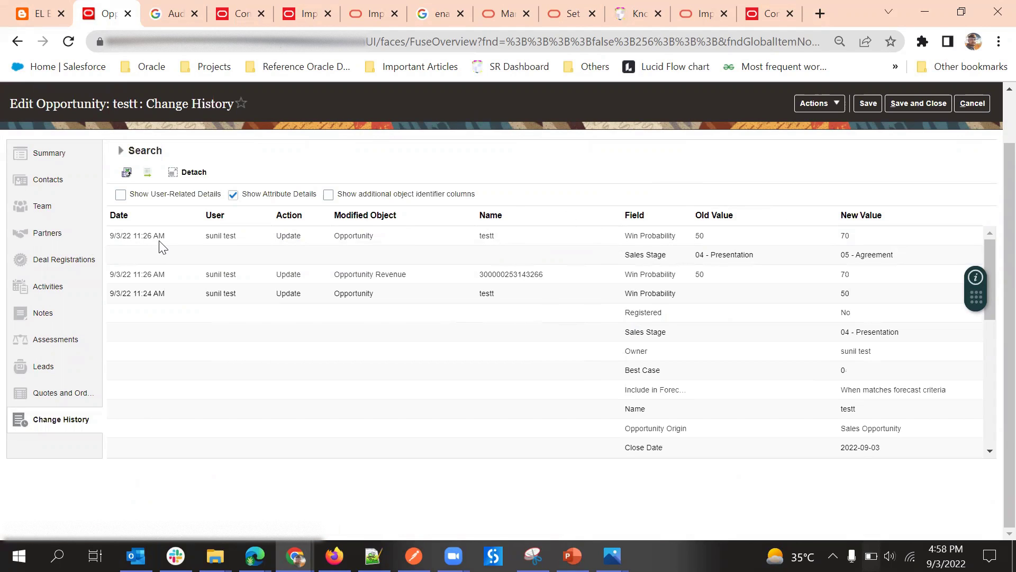
# - Change the opportunity's Sales Stage to 06 - Negotiation on its Summary and save it
pyautogui.click(44, 154)
pyautogui.click(746, 237)
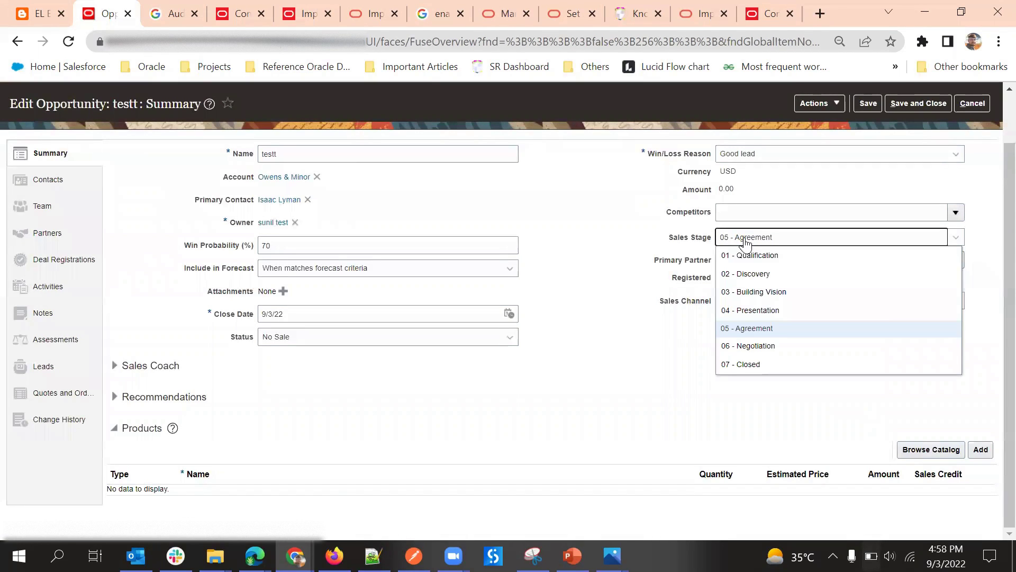
pyautogui.click(746, 347)
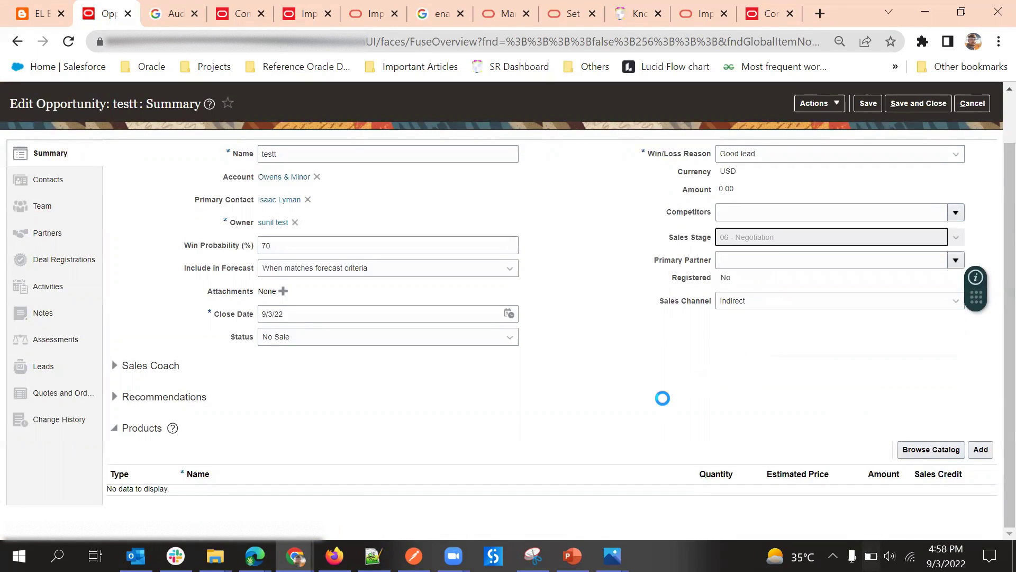
pyautogui.click(878, 108)
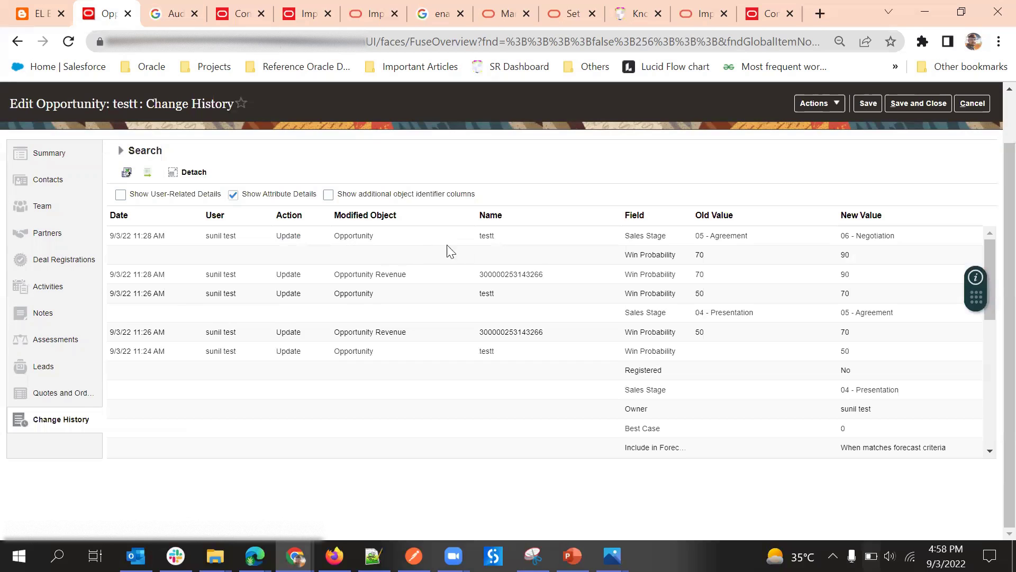
# - Review the latest Sales Stage and Win Probability changes, and show the user-related details and additional object identifier columns
pyautogui.tripleClick(641, 235)
pyautogui.doubleClick(658, 255)
pyautogui.tripleClick(647, 235)
pyautogui.click(698, 244)
pyautogui.click(120, 195)
pyautogui.click(329, 196)
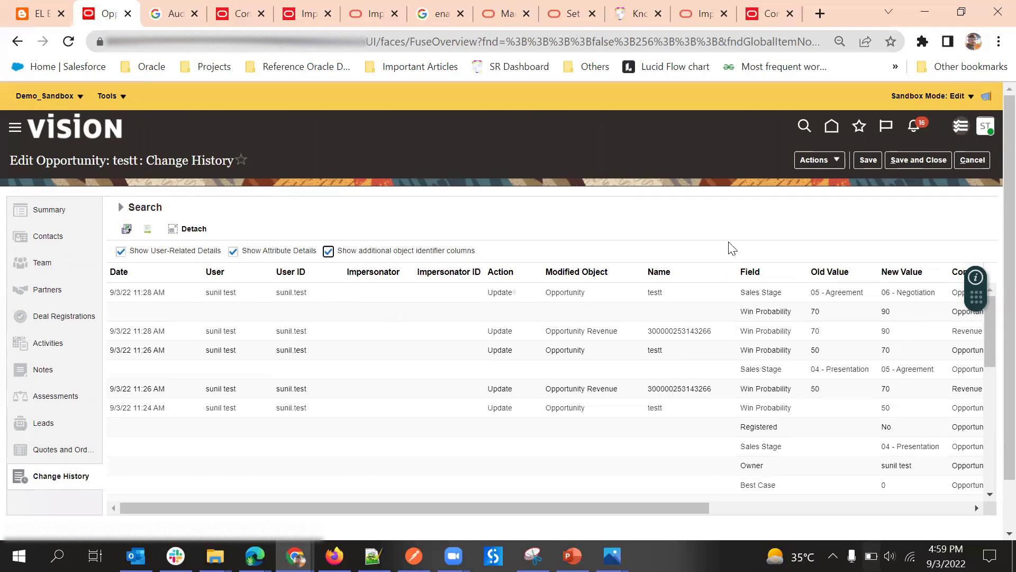
# - Widen the Context Name1 column in the change history table and review the user and context columns
pyautogui.scroll(-2, 732, 249)
pyautogui.moveTo(535, 451); pyautogui.dragTo(888, 450)
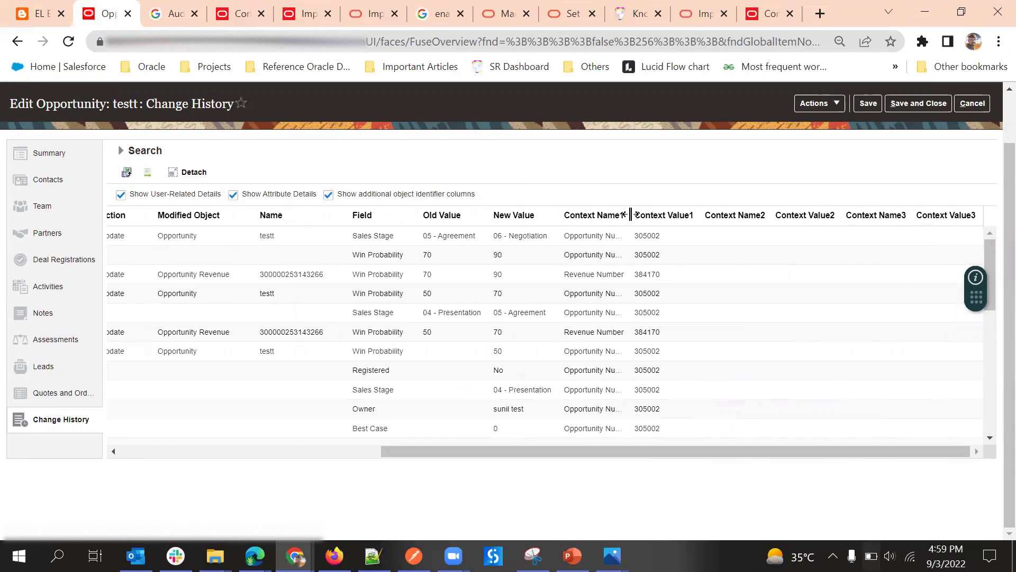
pyautogui.moveTo(631, 214); pyautogui.dragTo(679, 218)
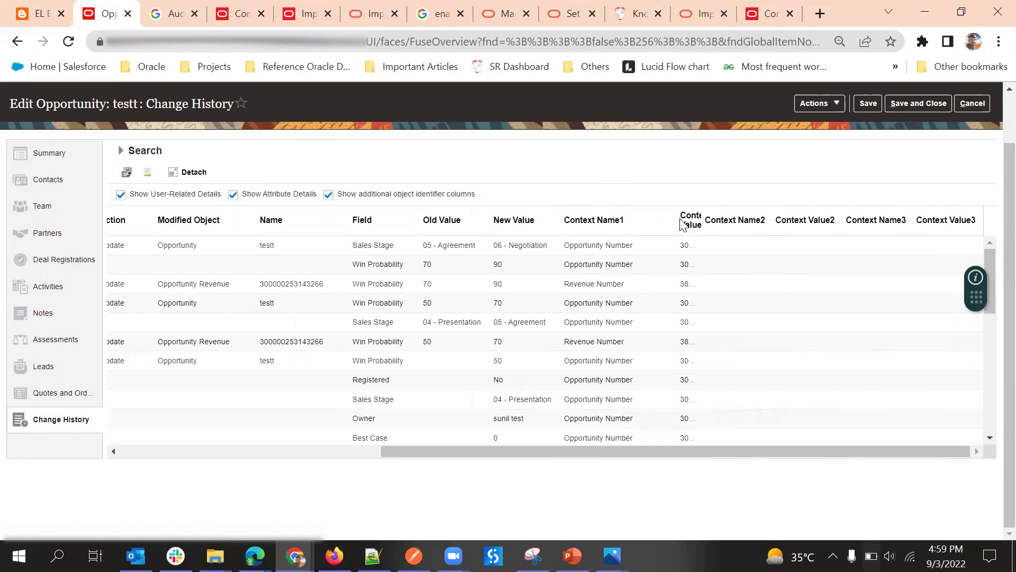
pyautogui.moveTo(678, 218); pyautogui.dragTo(648, 221)
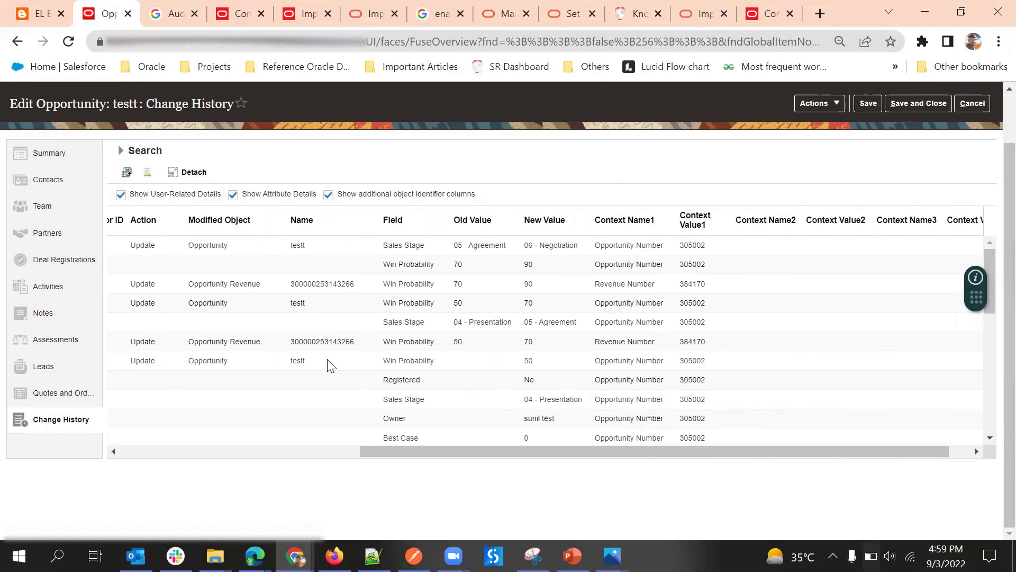
pyautogui.moveTo(397, 452); pyautogui.dragTo(143, 442)
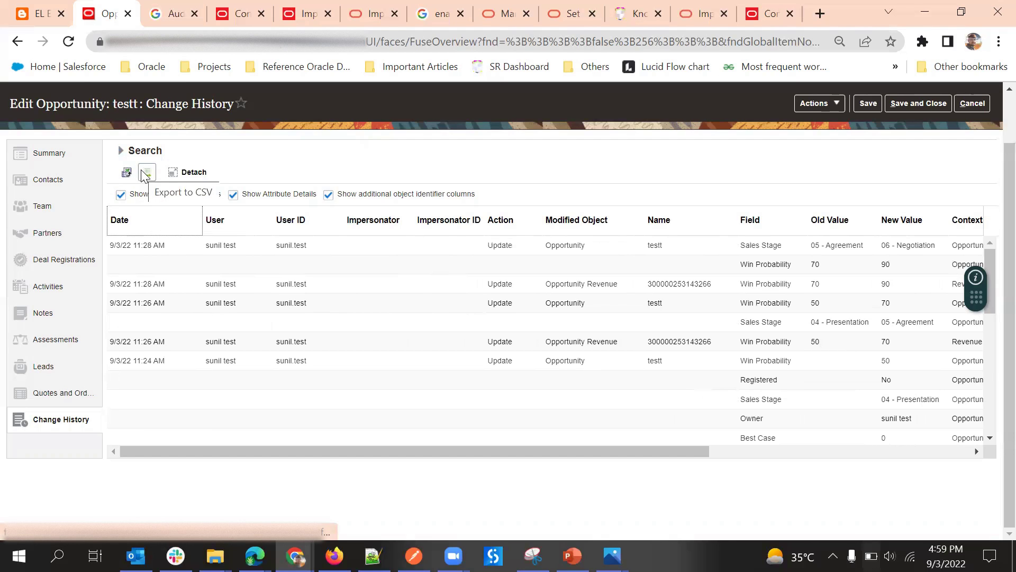
# - Expand the Change History search criteria, choose Add as the Action filter and review the Modified Object choices
pyautogui.click(121, 152)
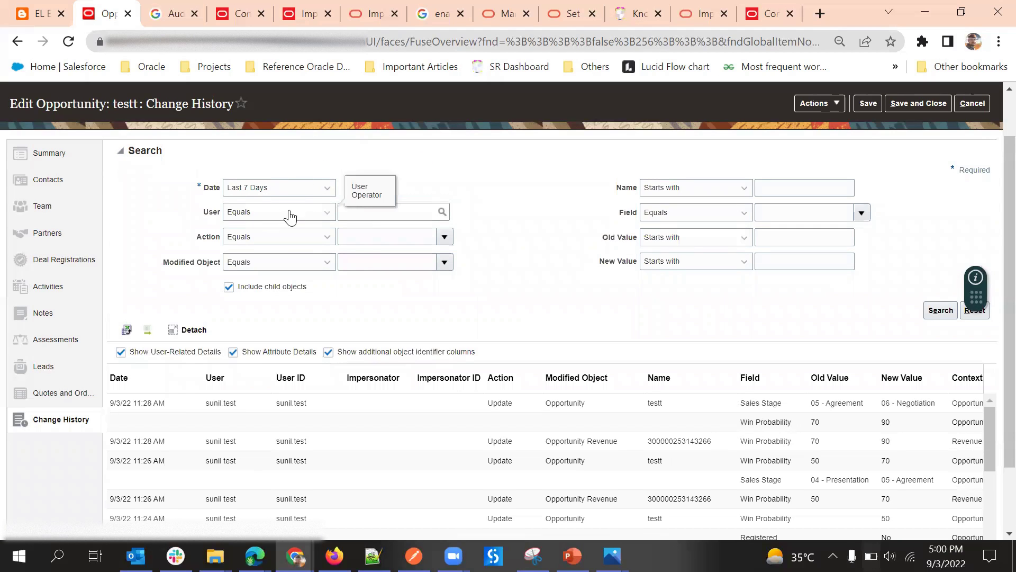
pyautogui.click(445, 237)
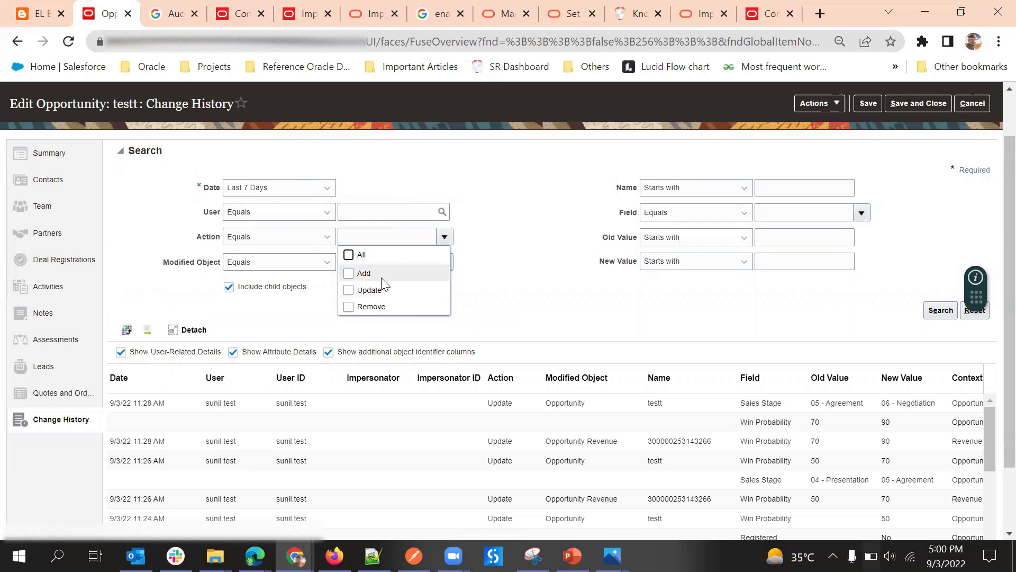
pyautogui.click(364, 273)
pyautogui.click(534, 272)
pyautogui.click(445, 237)
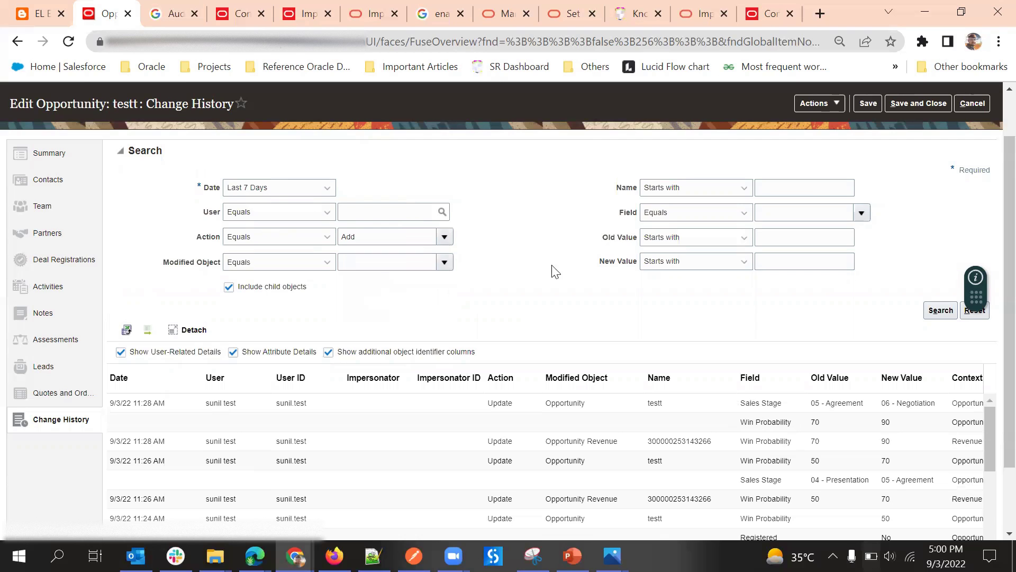
pyautogui.click(444, 262)
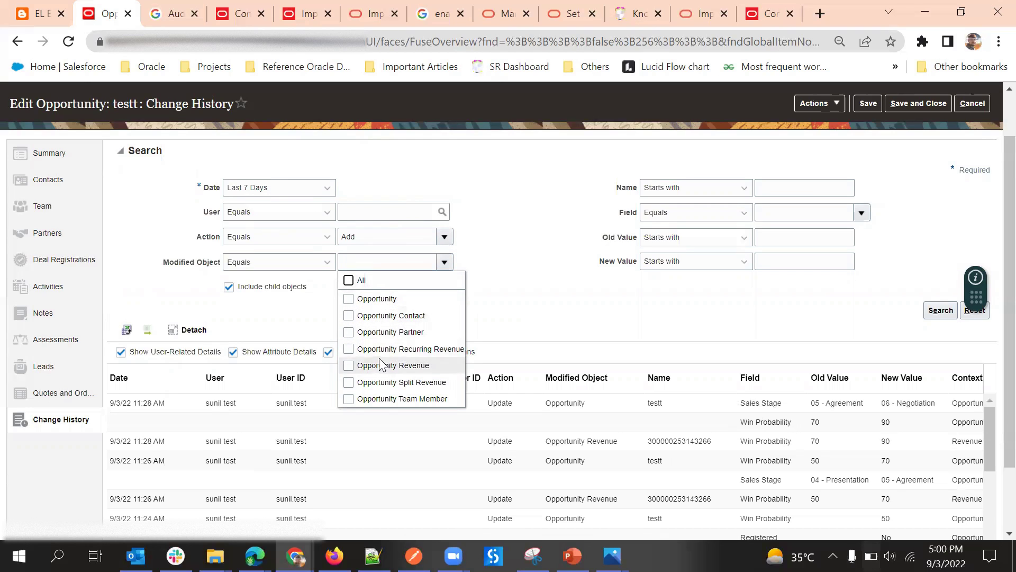
pyautogui.click(588, 296)
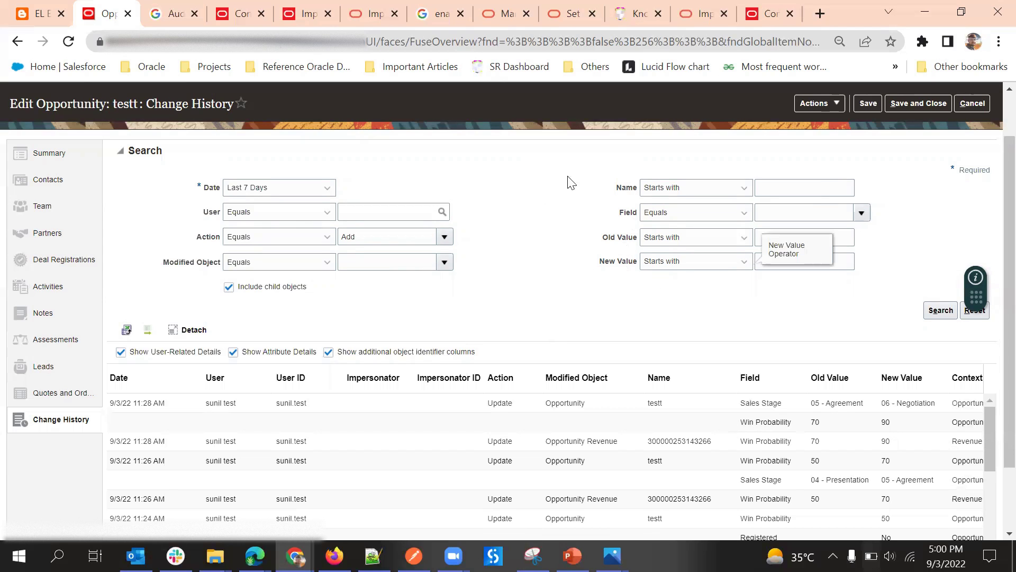
# - Cancel editing the opportunity and open the Audit Reports work area
pyautogui.click(972, 104)
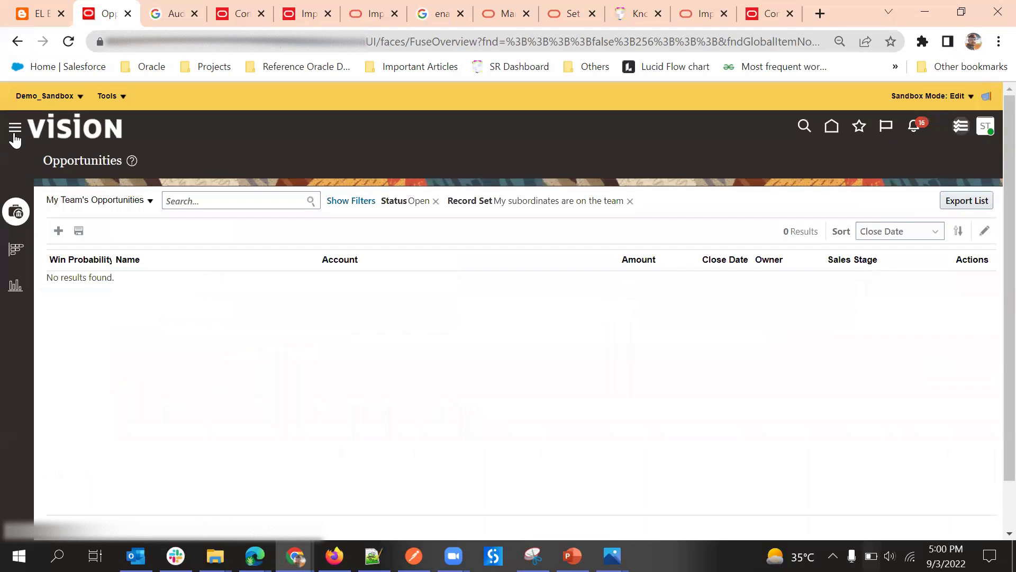
pyautogui.click(15, 134)
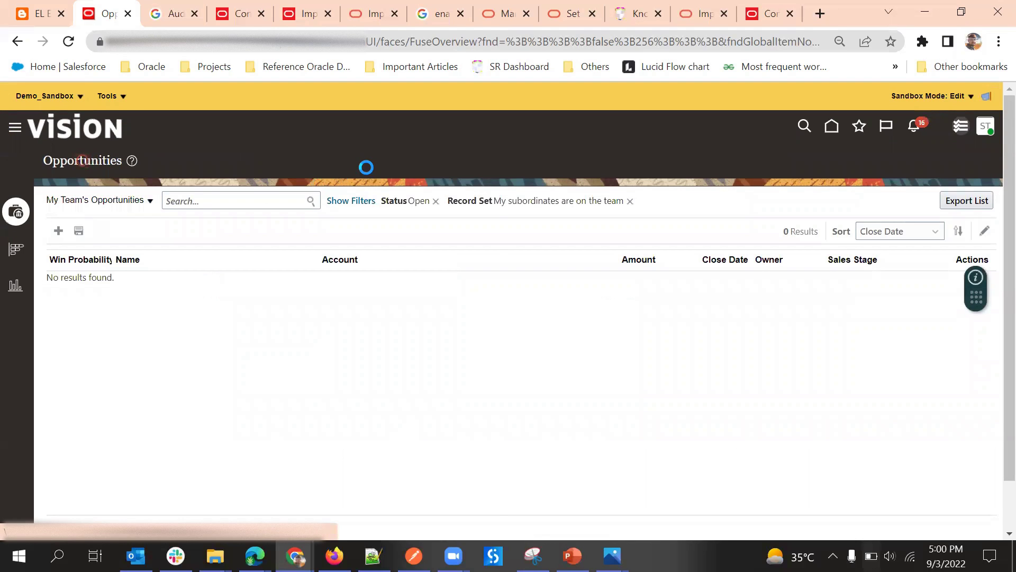
pyautogui.scroll(-9, 352, 273)
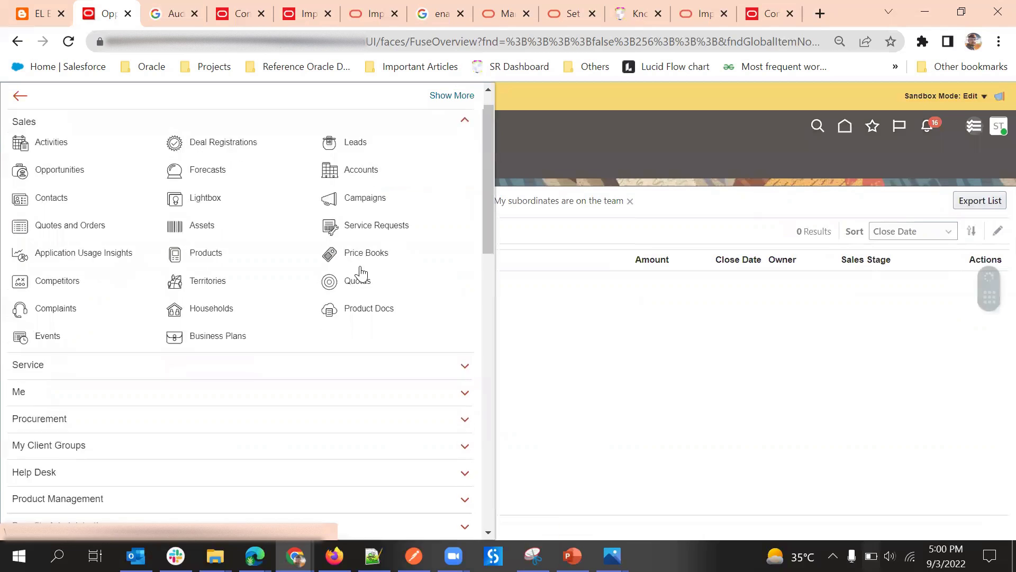
pyautogui.scroll(-7, 329, 273)
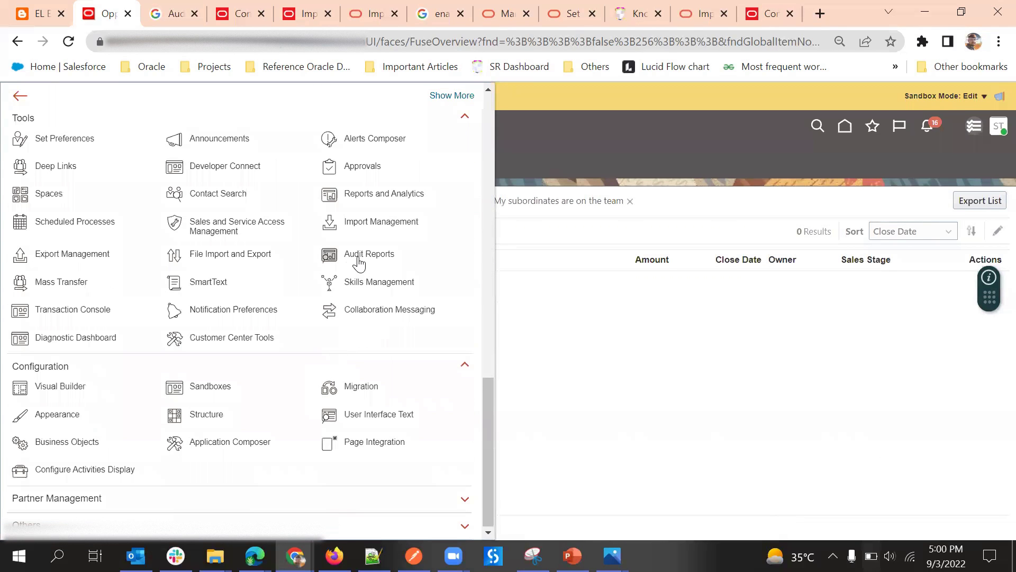
pyautogui.scroll(7, 268, 302)
pyautogui.scroll(-7, 356, 311)
pyautogui.click(357, 254)
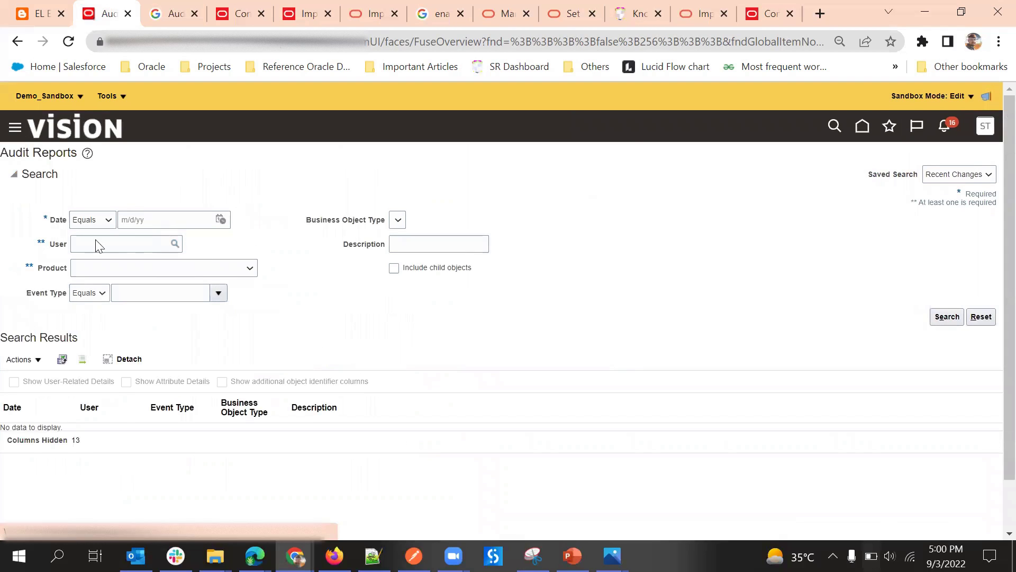
# - Set the audit report's date criterion to After 9/1/22
pyautogui.click(219, 219)
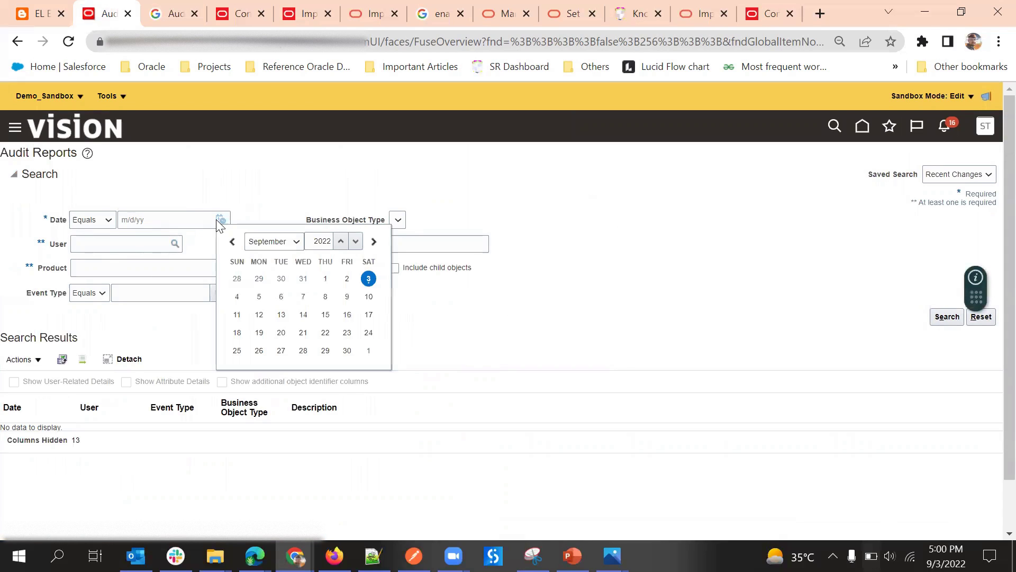
pyautogui.click(94, 220)
pyautogui.click(97, 254)
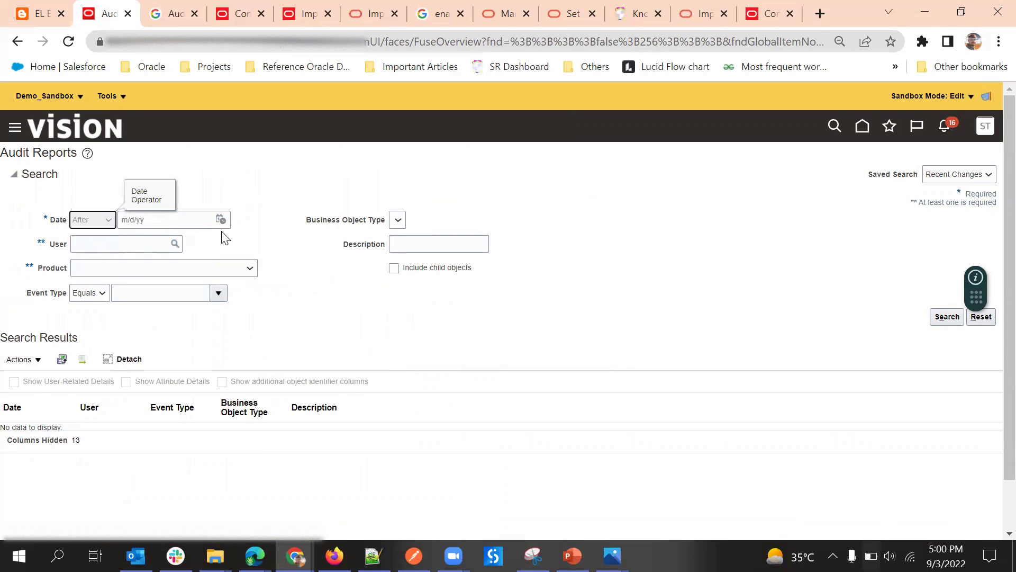
pyautogui.click(221, 219)
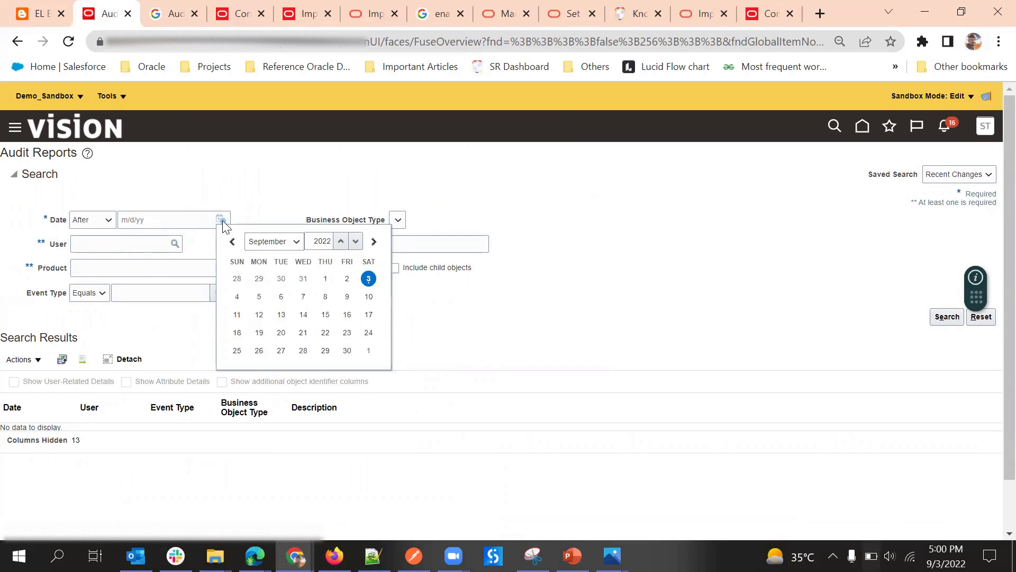
pyautogui.click(324, 277)
pyautogui.click(321, 322)
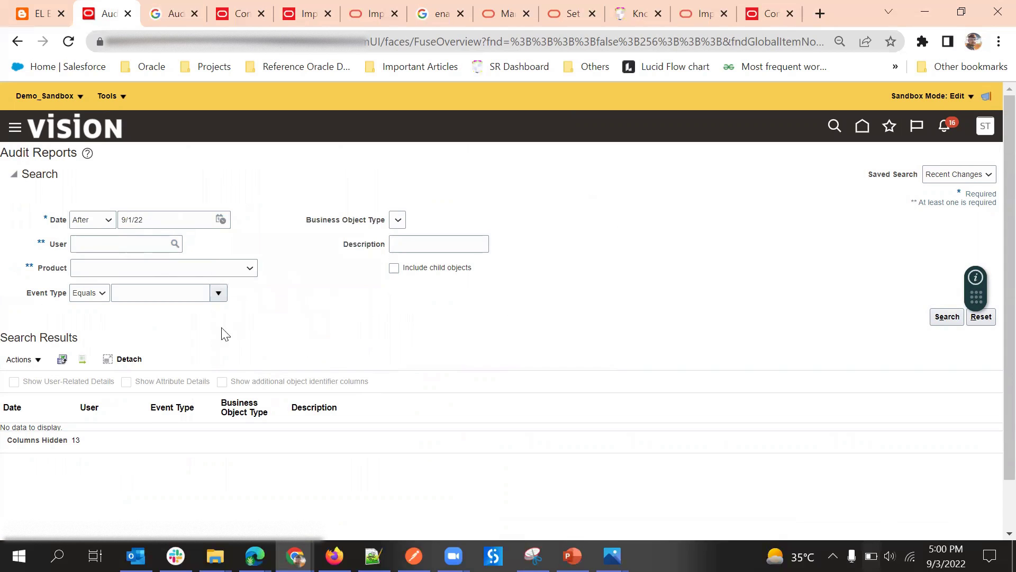
# - Set the audit report's Product to Sales and its Business Object Type to Opportunity
pyautogui.click(158, 271)
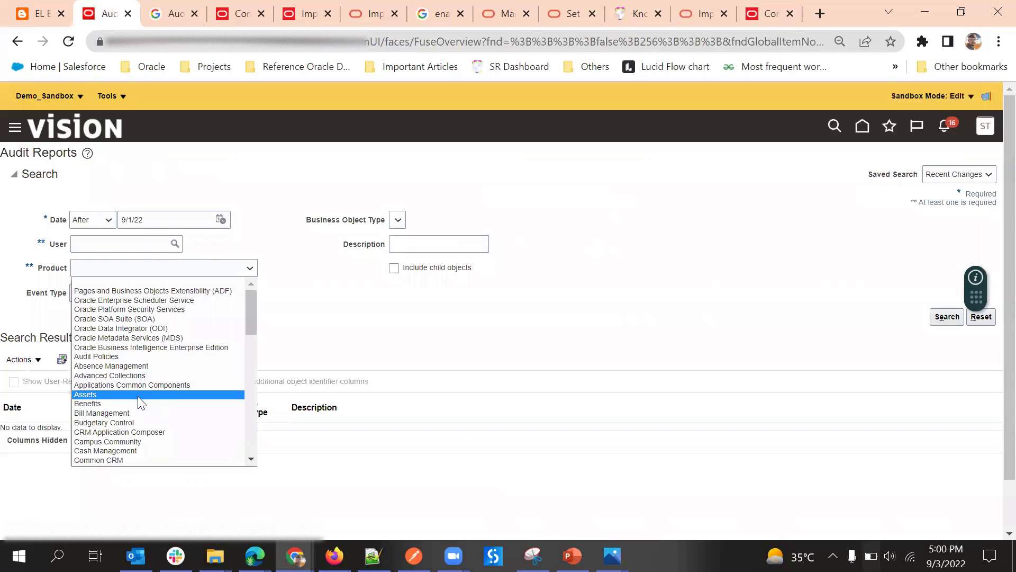
pyautogui.scroll(-10, 141, 405)
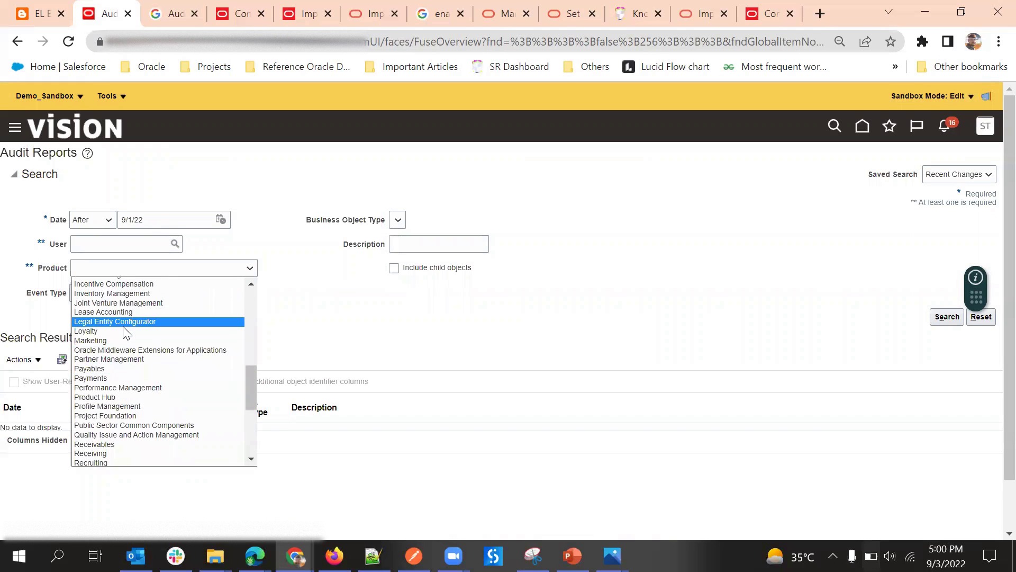
pyautogui.scroll(5, 120, 354)
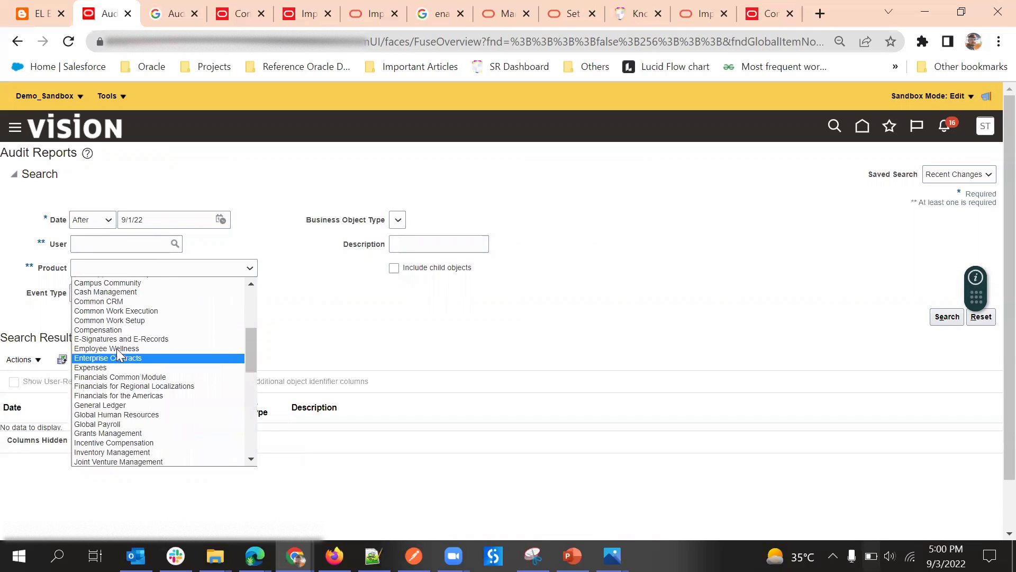
pyautogui.scroll(3, 120, 355)
pyautogui.scroll(-15, 120, 355)
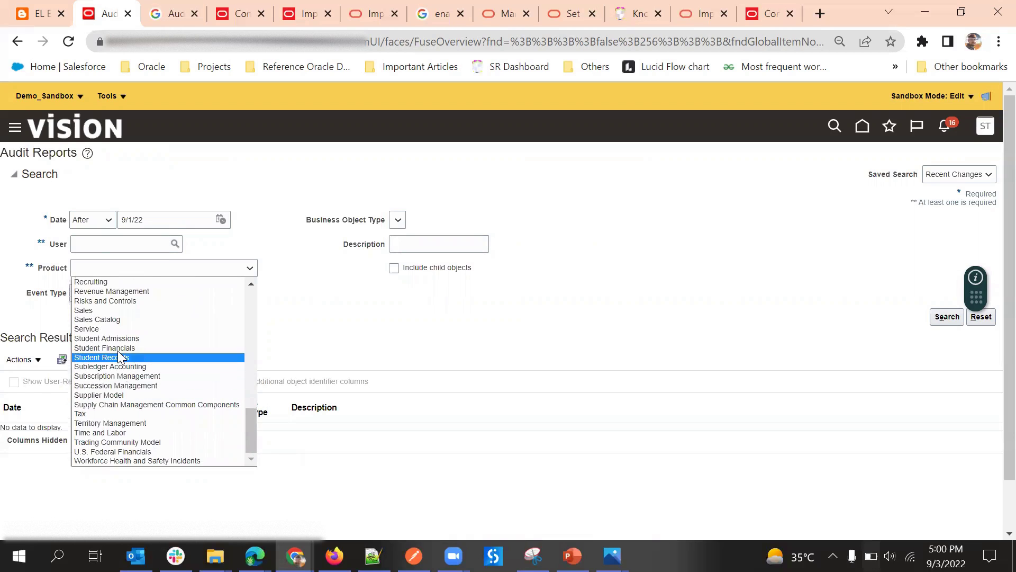
pyautogui.click(105, 311)
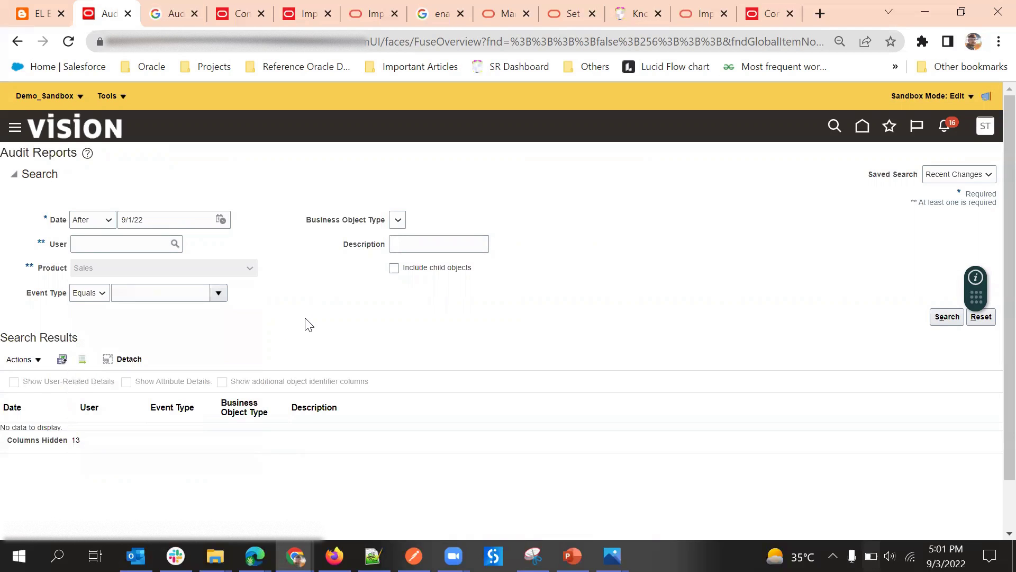
pyautogui.click(393, 219)
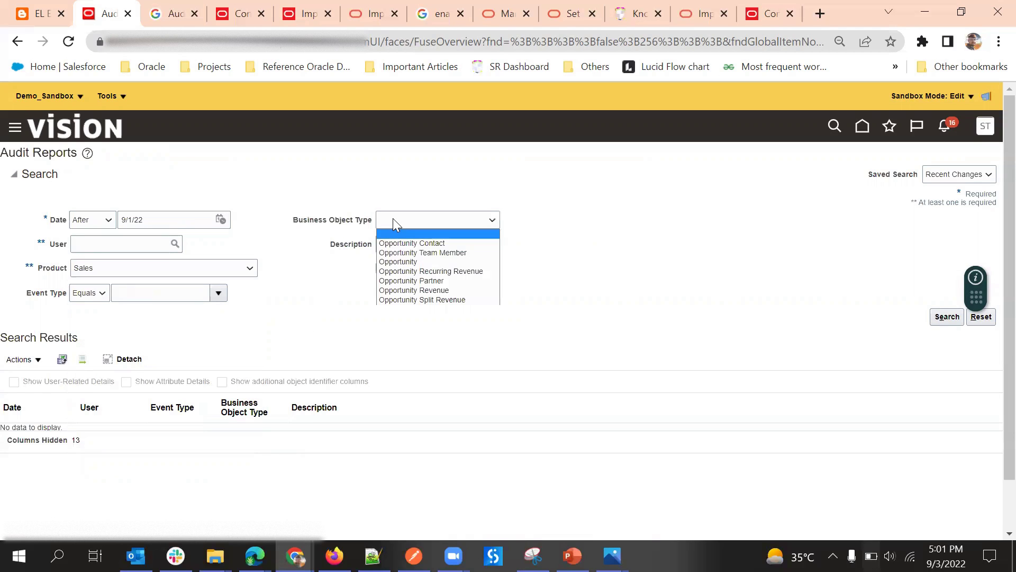
pyautogui.click(407, 262)
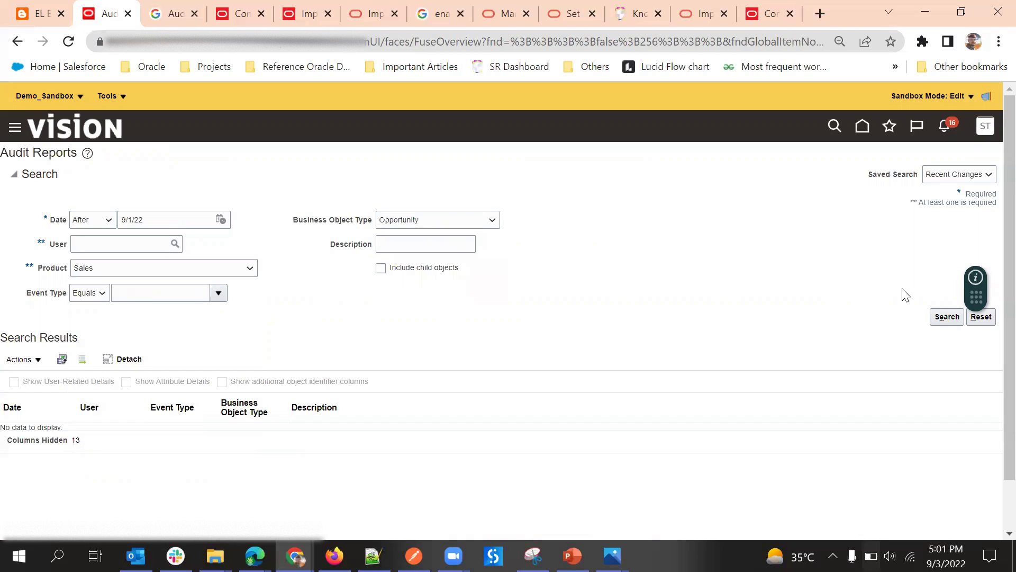
# - Restrict the Event Type to Object Data Update, then run the audit report search and review the results
pyautogui.click(219, 294)
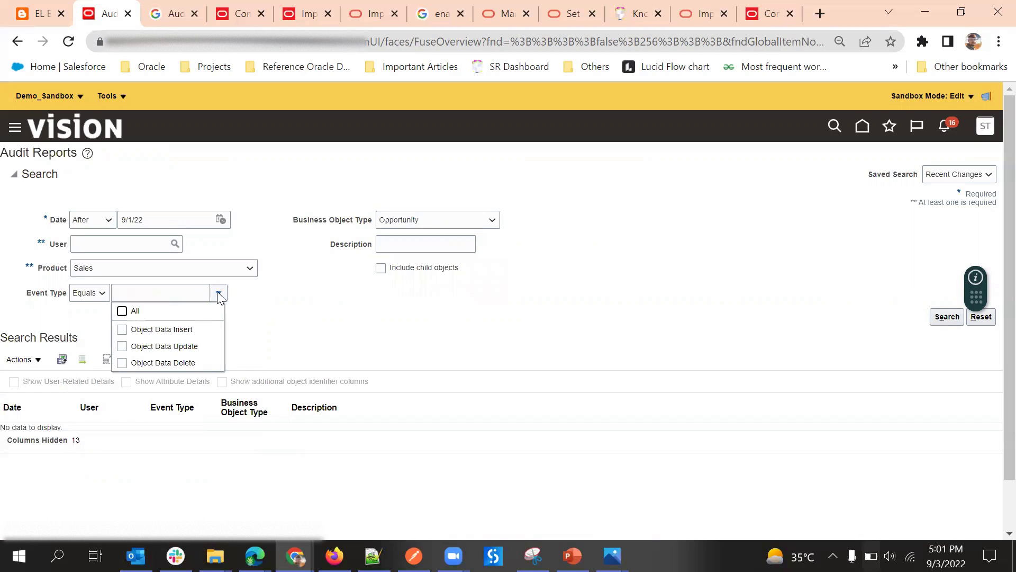
pyautogui.click(168, 346)
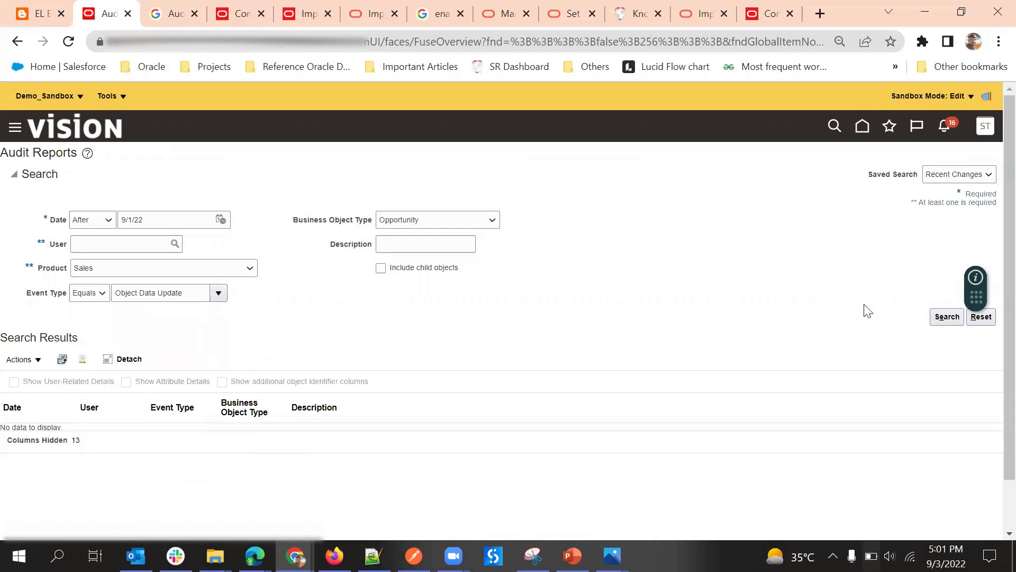
pyautogui.click(948, 319)
pyautogui.scroll(-1, 542, 307)
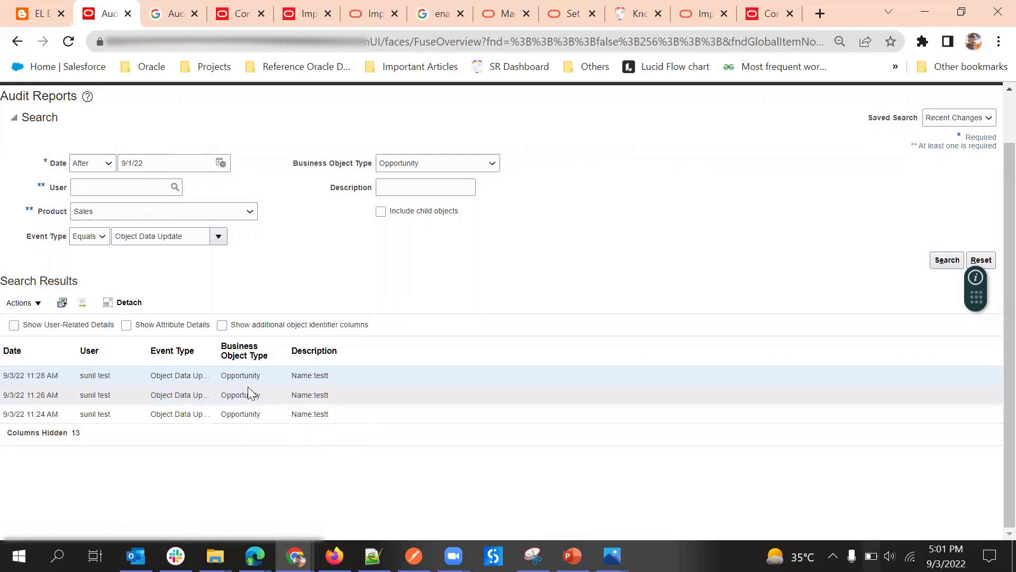
pyautogui.scroll(1, 169, 395)
pyautogui.scroll(-1, 180, 402)
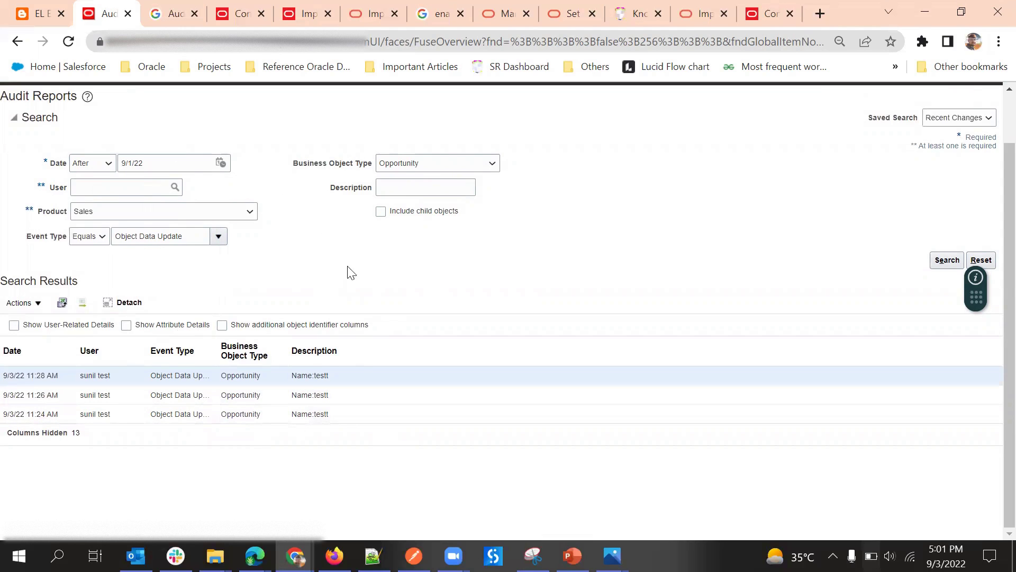
# - Copy the description Name:testt from the first result into the Description criterion and rerun the audit report search
pyautogui.doubleClick(312, 377)
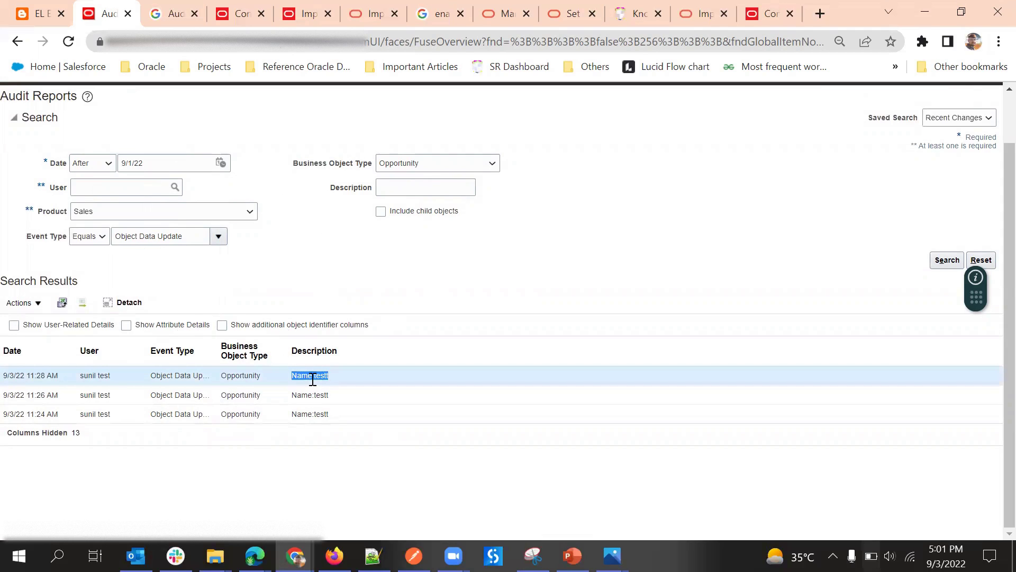
pyautogui.click(413, 288)
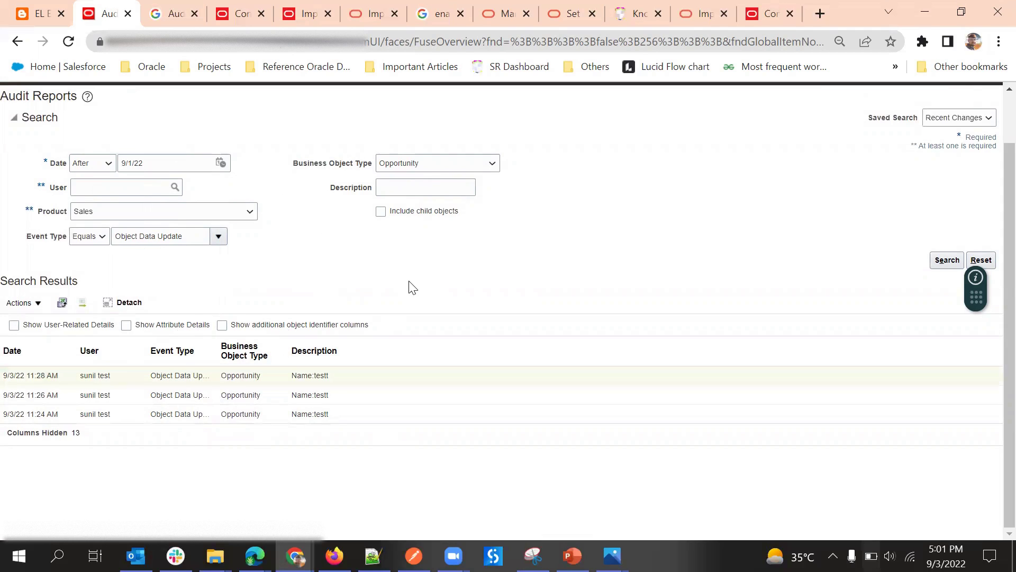
pyautogui.doubleClick(310, 373)
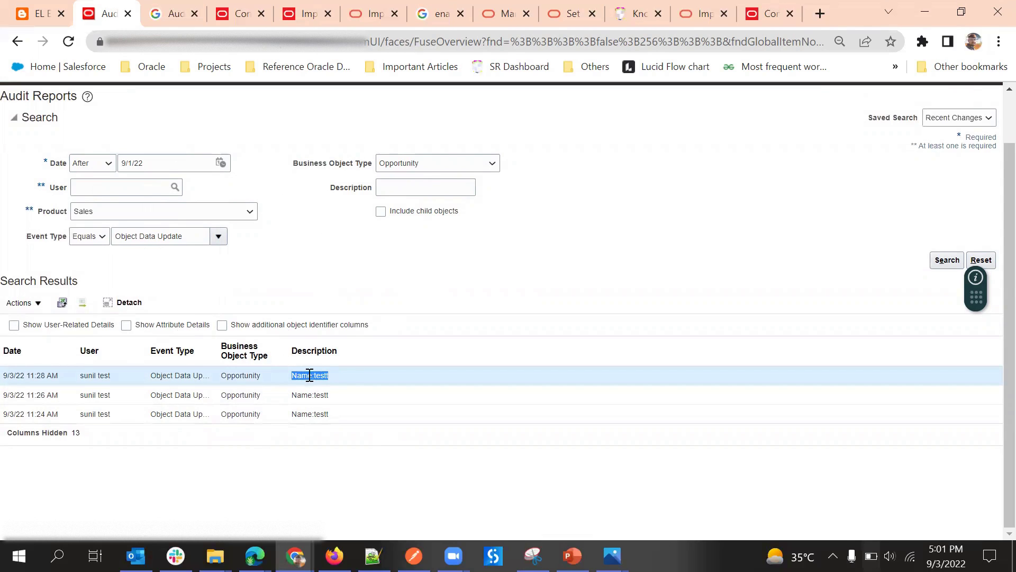
pyautogui.click(393, 190)
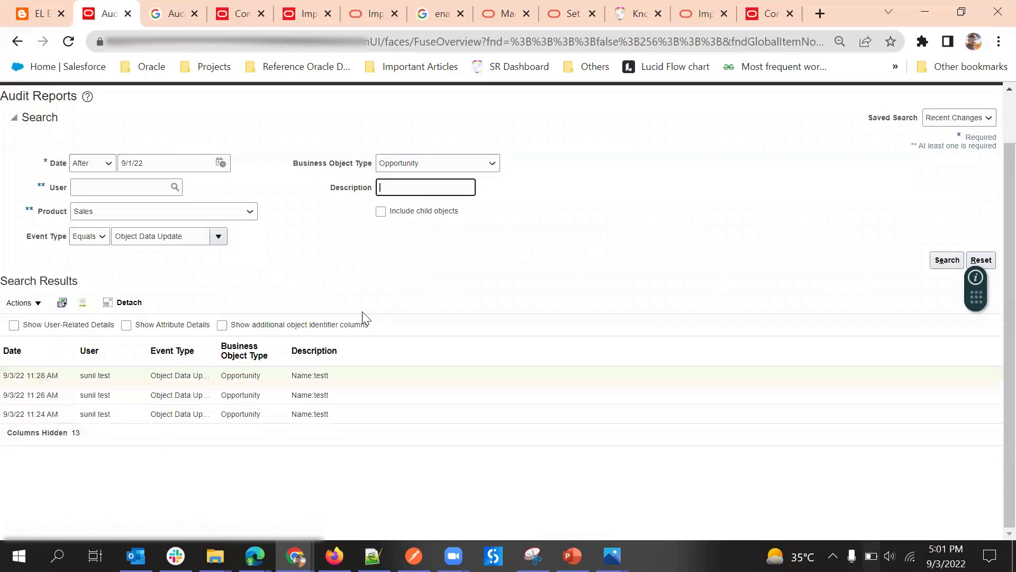
pyautogui.doubleClick(313, 375)
pyautogui.hotkey('ctrl', 'c')
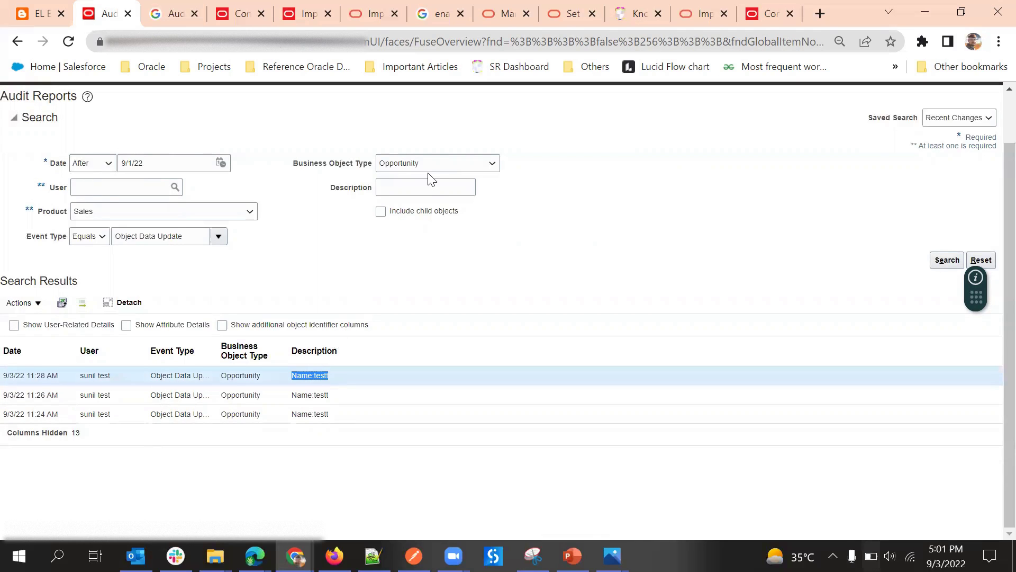
pyautogui.click(429, 188)
pyautogui.hotkey('ctrl', 'v')
pyautogui.click(943, 261)
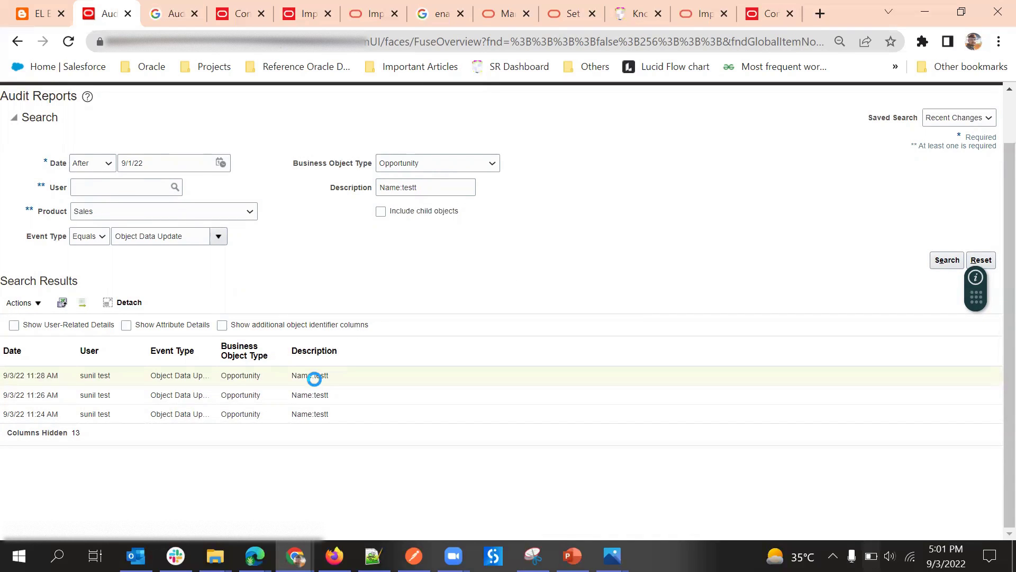
pyautogui.click(326, 354)
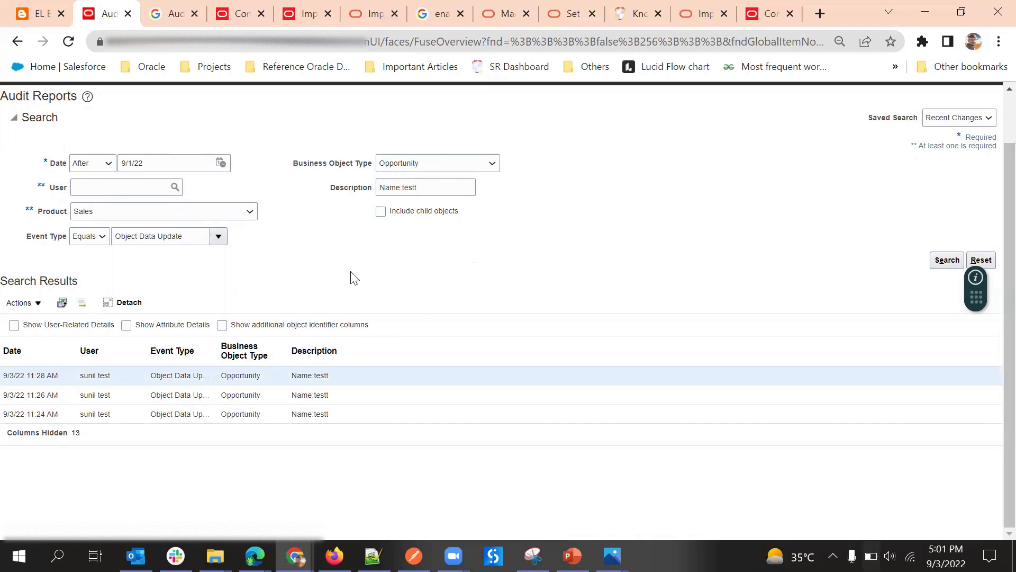
pyautogui.scroll(1, 693, 274)
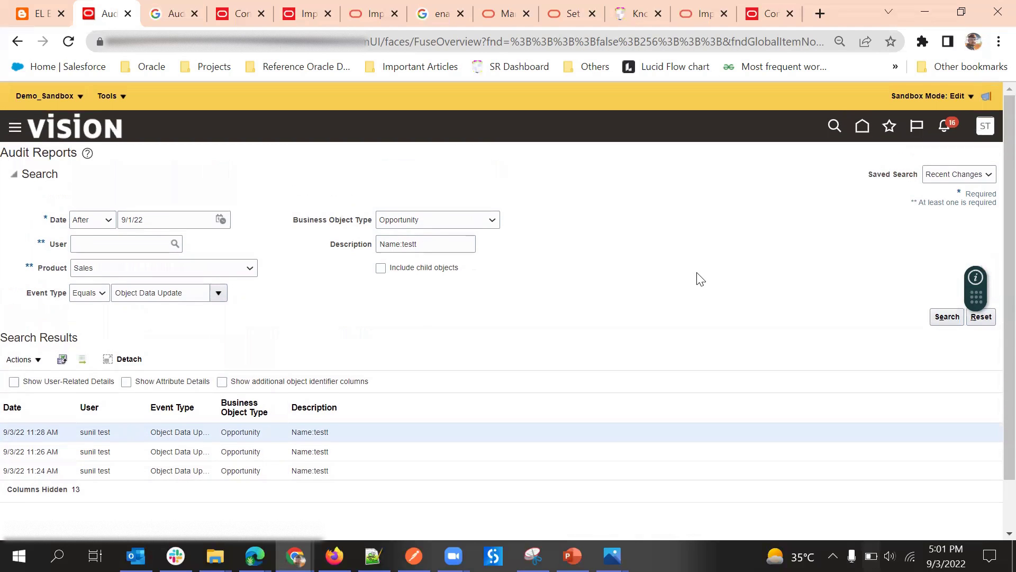